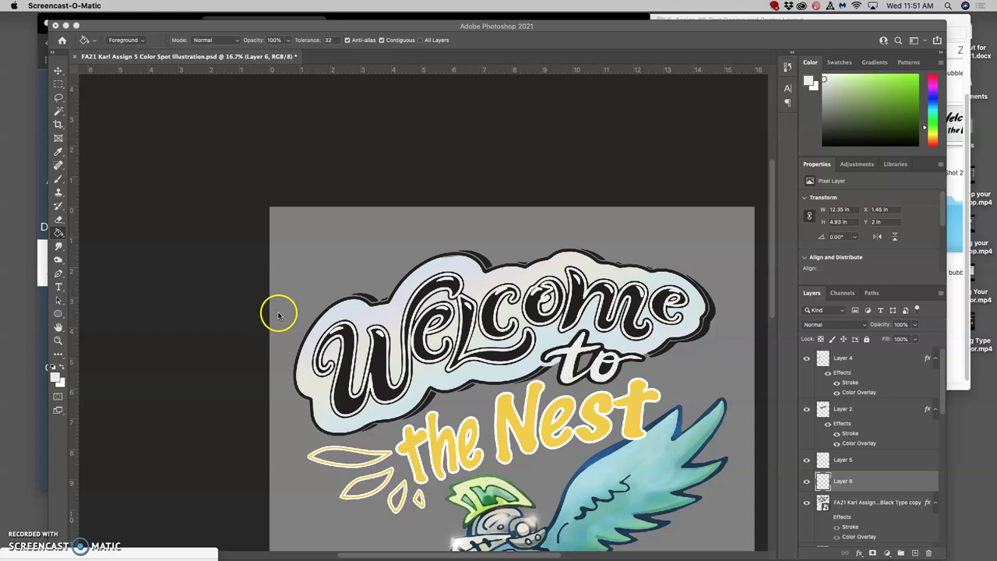
# - Hide Layer 4, Layer 2, Layer 5, Layer 6 and the Black Type copy layer
pyautogui.scroll(-5, 278, 314)
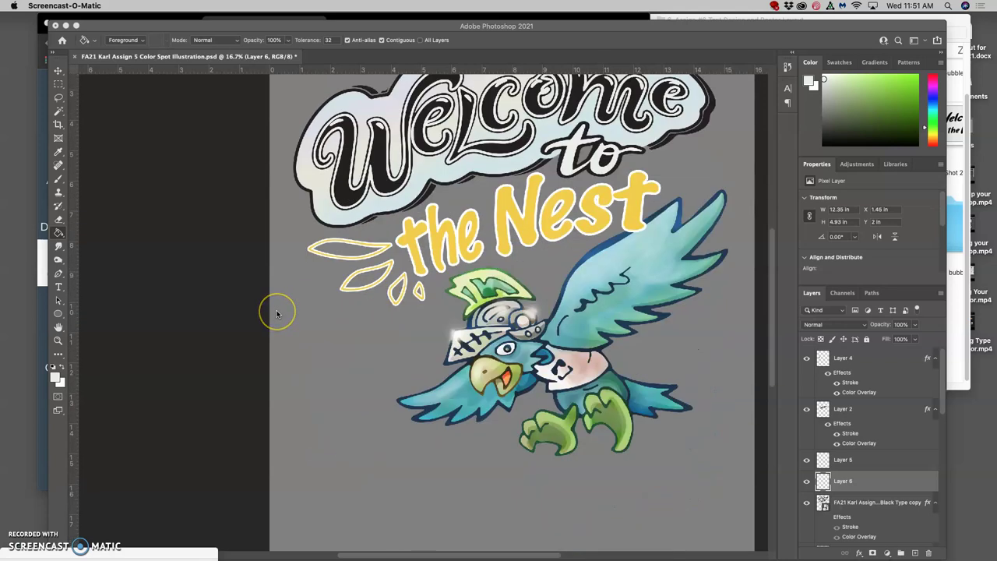
pyautogui.scroll(1, 277, 314)
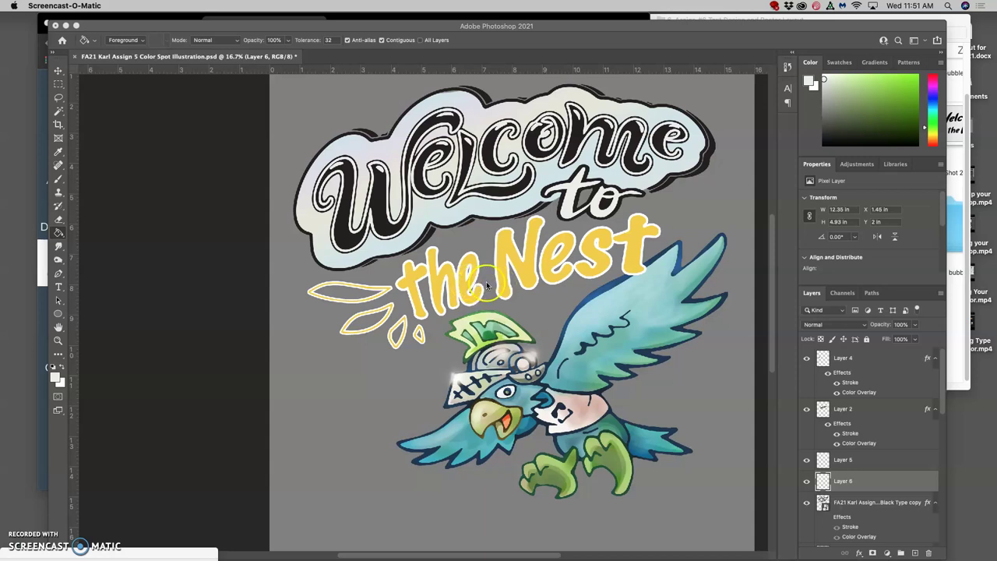
pyautogui.hscroll(1, 486, 285)
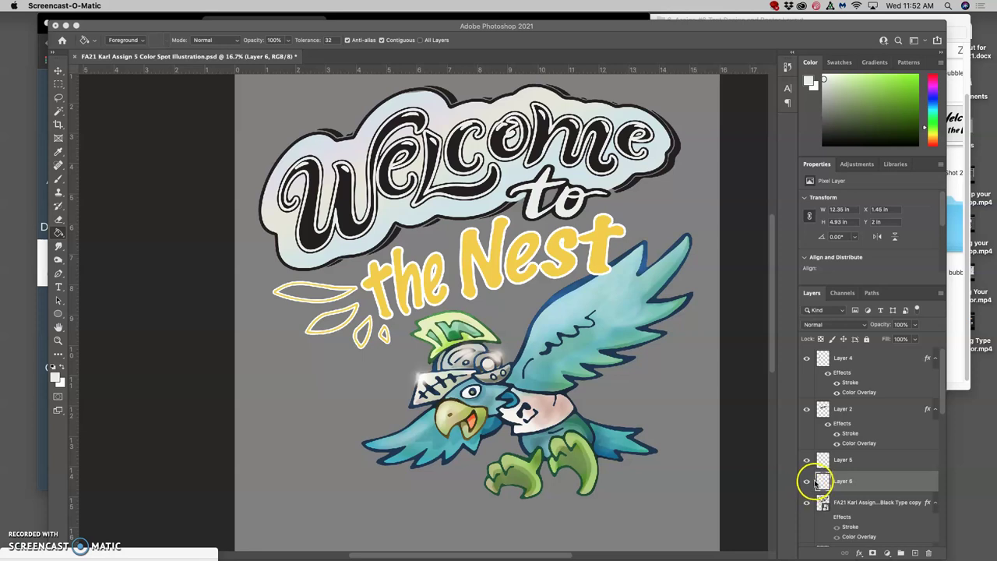
pyautogui.click(807, 358)
pyautogui.click(807, 407)
pyautogui.click(806, 459)
pyautogui.click(807, 479)
pyautogui.click(806, 501)
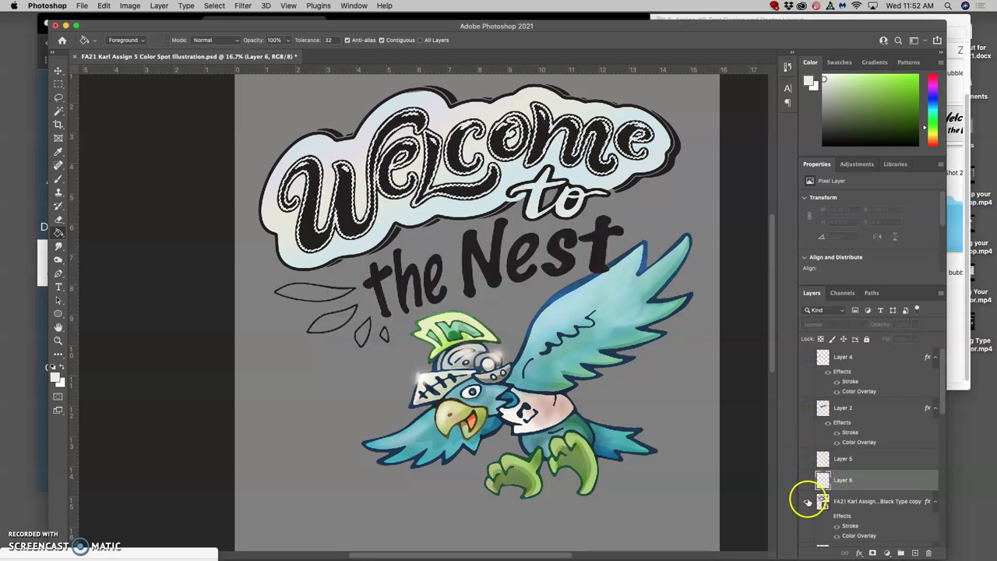
# - Hide Layer 3 with the cloud's gradient fill and clear the selection around the Welcome lettering
pyautogui.scroll(-1, 810, 475)
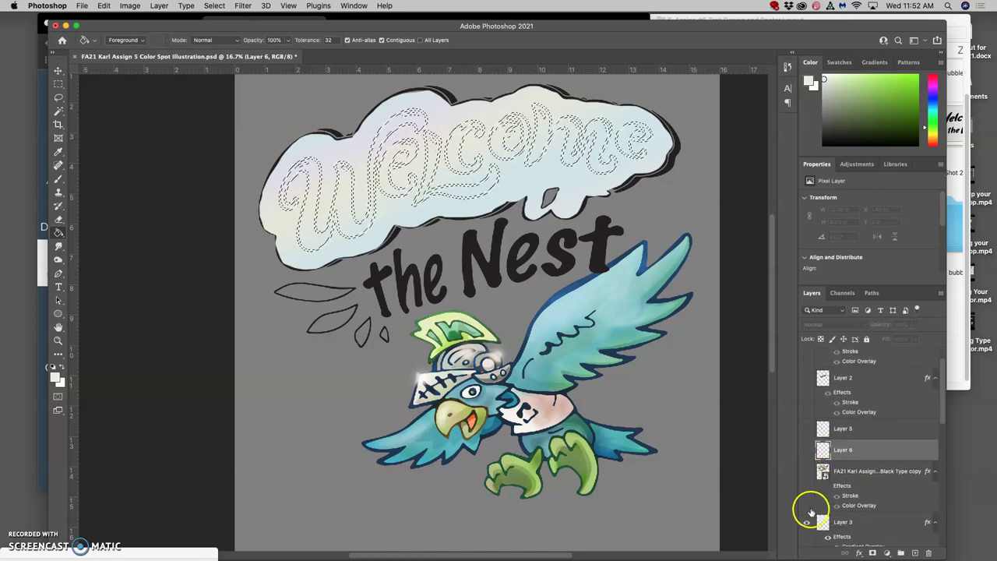
pyautogui.click(809, 473)
pyautogui.scroll(-1, 812, 482)
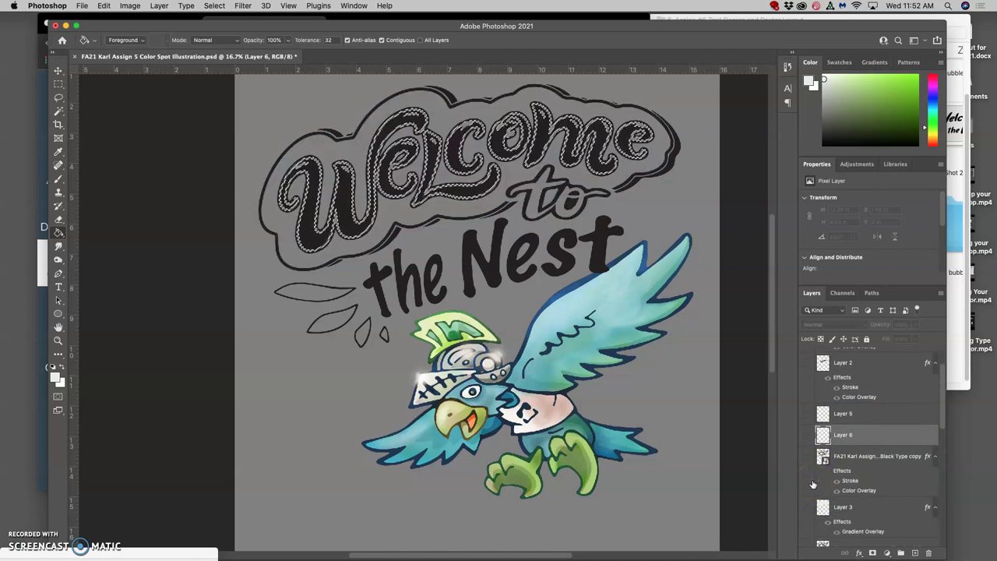
pyautogui.click(812, 508)
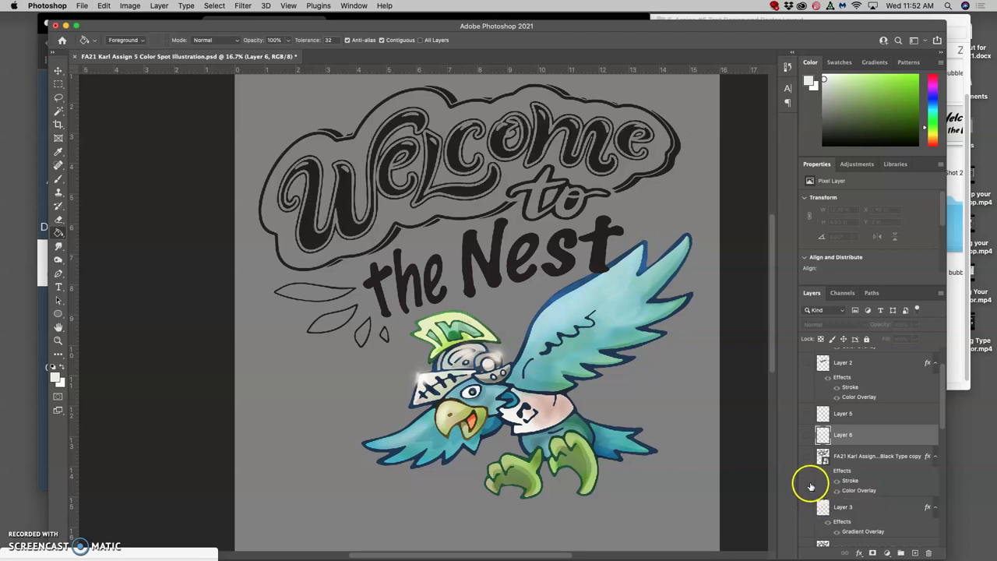
# - Toggle the original Flag Black Type layer off and on to check what artwork it holds
pyautogui.scroll(-2, 808, 491)
pyautogui.click(806, 491)
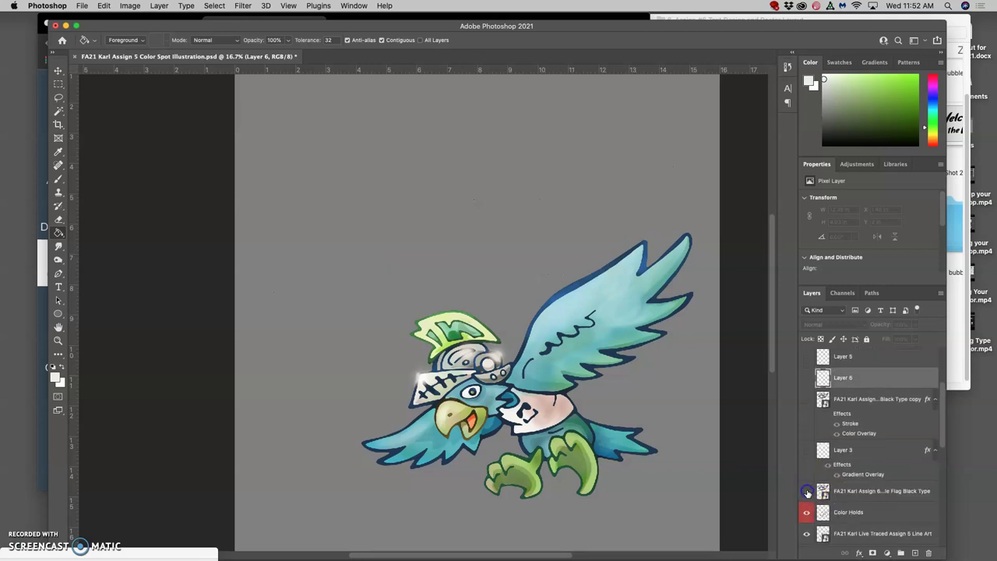
pyautogui.click(807, 491)
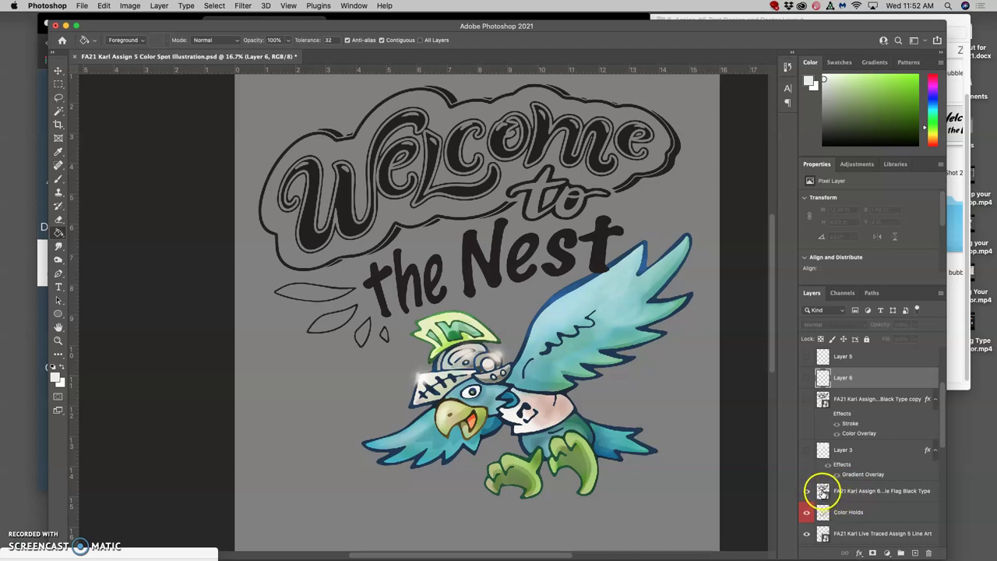
# - Show Layer 3 and brush over the unfilled gaps along the cloud's upper edge on that layer
pyautogui.click(807, 450)
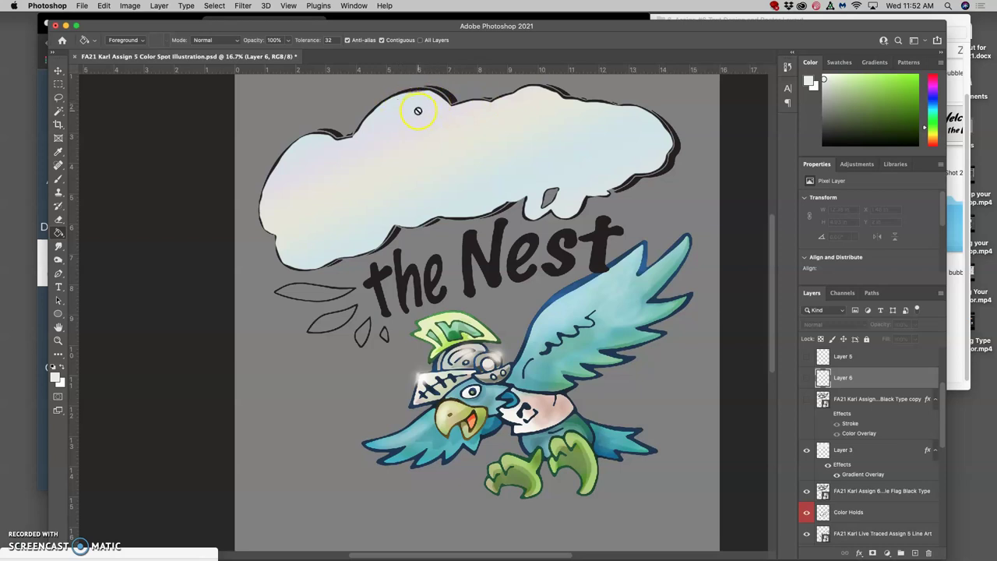
pyautogui.moveTo(421, 112); pyautogui.dragTo(413, 132)
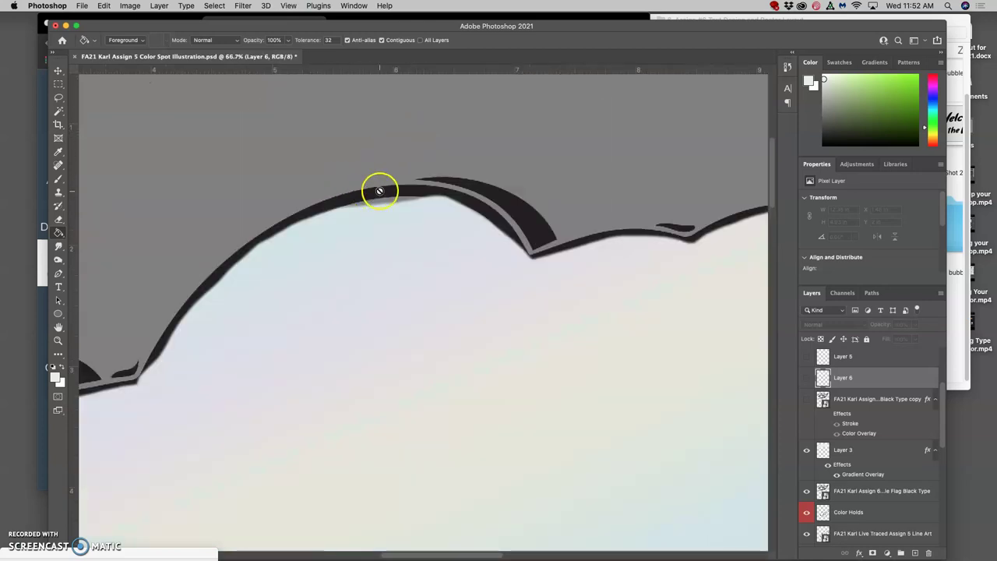
pyautogui.click(58, 182)
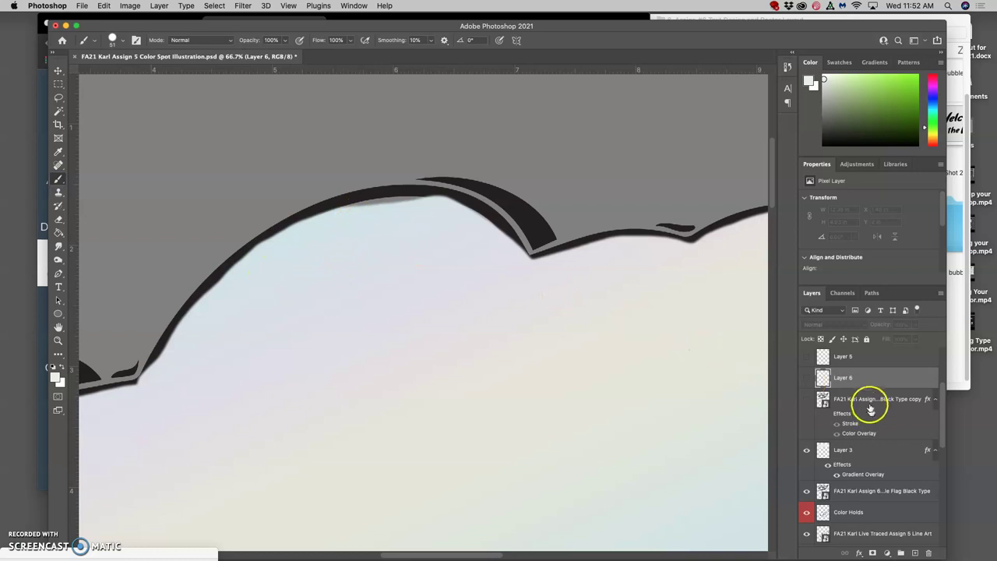
pyautogui.click(848, 447)
pyautogui.moveTo(421, 204); pyautogui.dragTo(382, 204)
pyautogui.click(434, 204)
pyautogui.moveTo(554, 260); pyautogui.dragTo(612, 247)
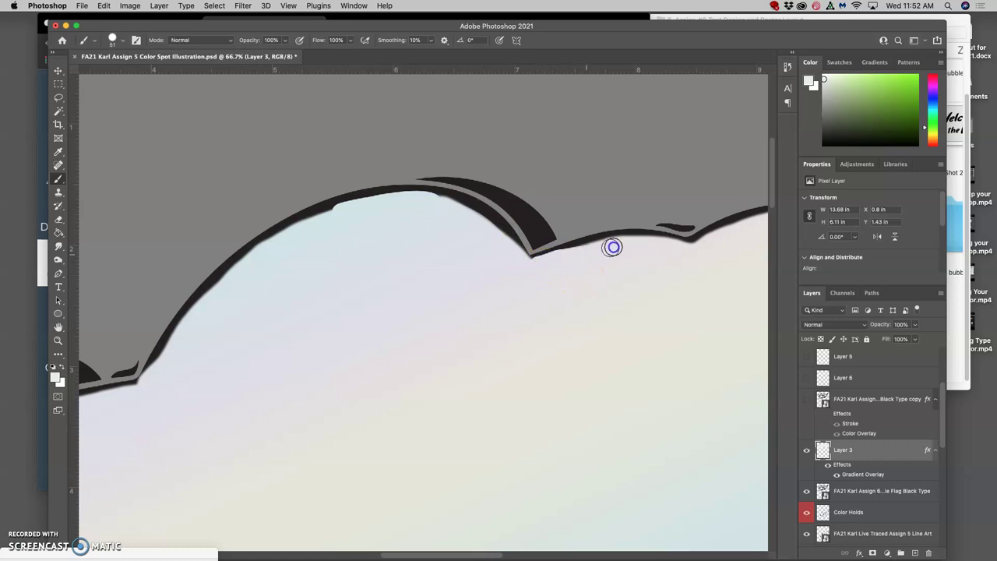
# - Turn off Layer 3's effects and brush a spot of fill on the cloud's lower edge above the word Nest
pyautogui.hscroll(8, 654, 290)
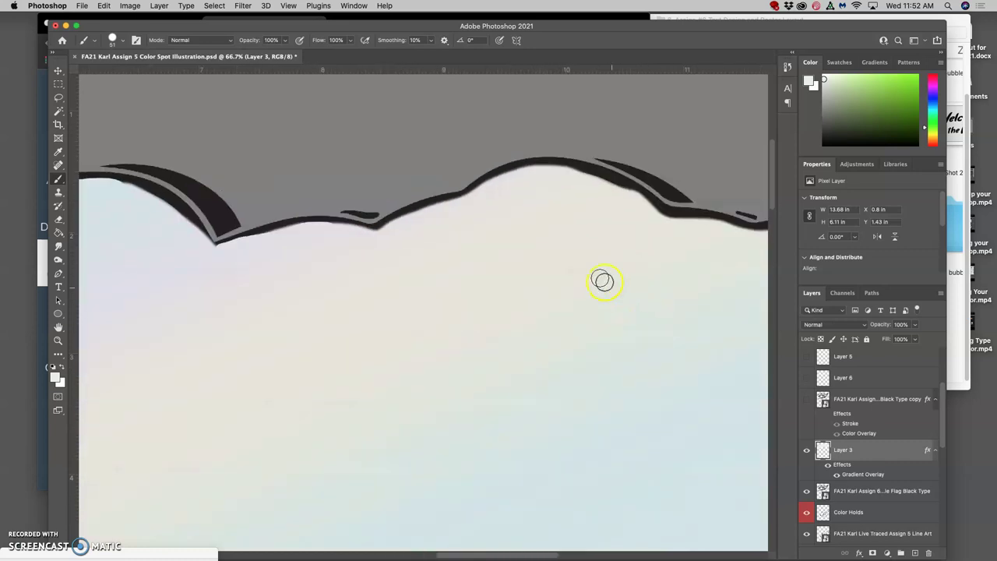
pyautogui.scroll(-10, 581, 367)
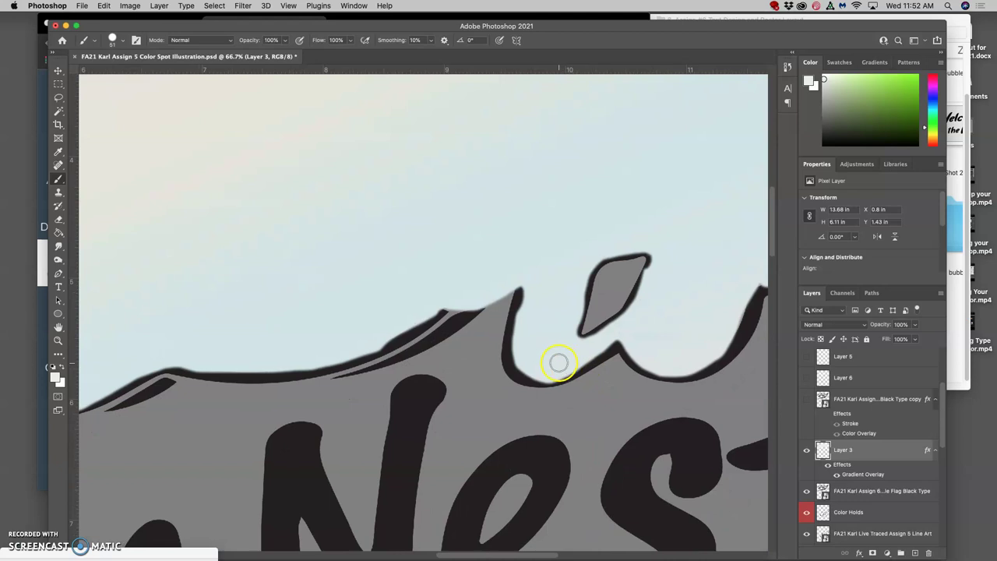
pyautogui.click(828, 465)
pyautogui.click(827, 467)
pyautogui.click(827, 467)
pyautogui.click(442, 311)
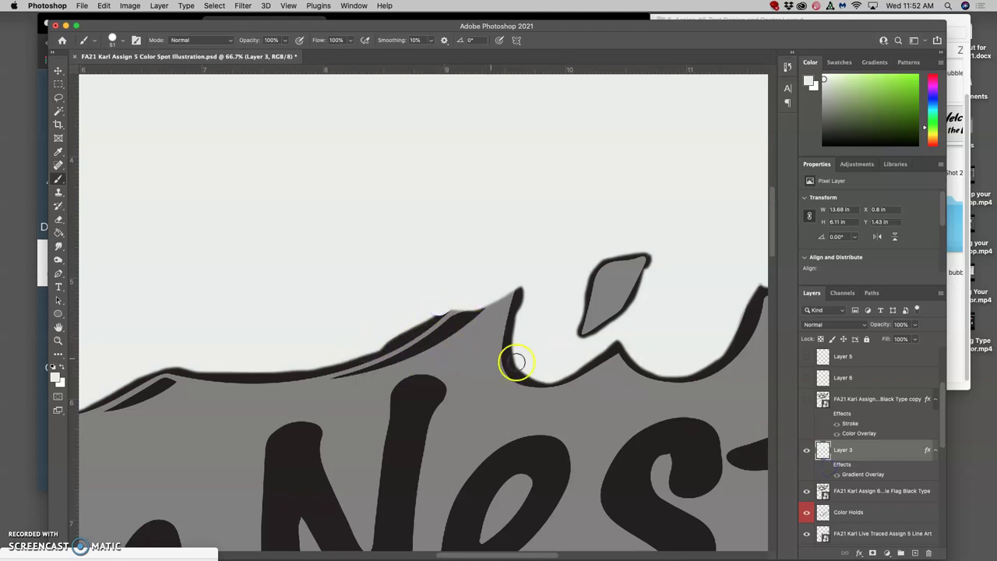
# - Show the Black Type copy layer and turn Layer 3's Gradient Overlay effect back on
pyautogui.click(807, 400)
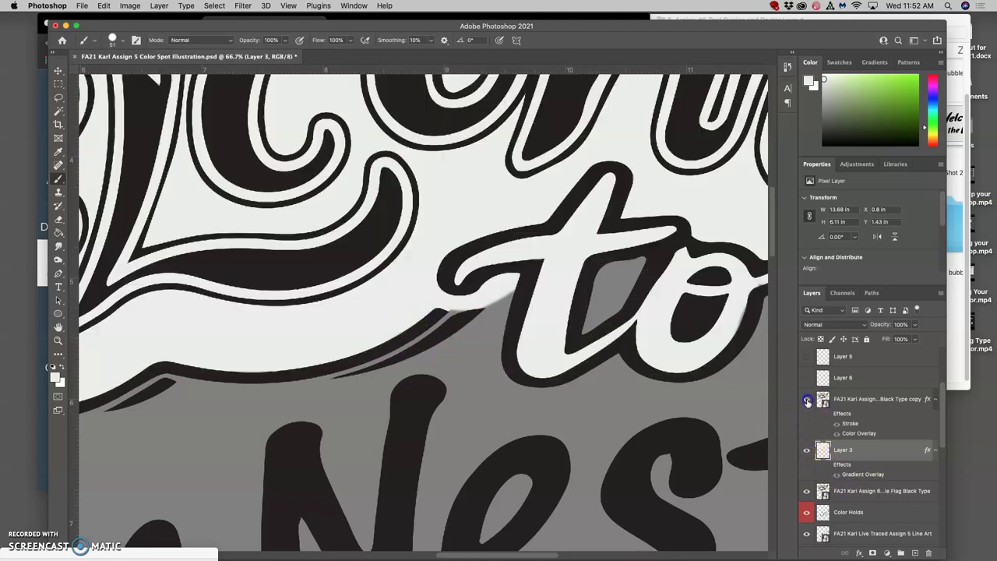
pyautogui.press('super+minus')
pyautogui.press('super+minus')
pyautogui.press('super+minus')
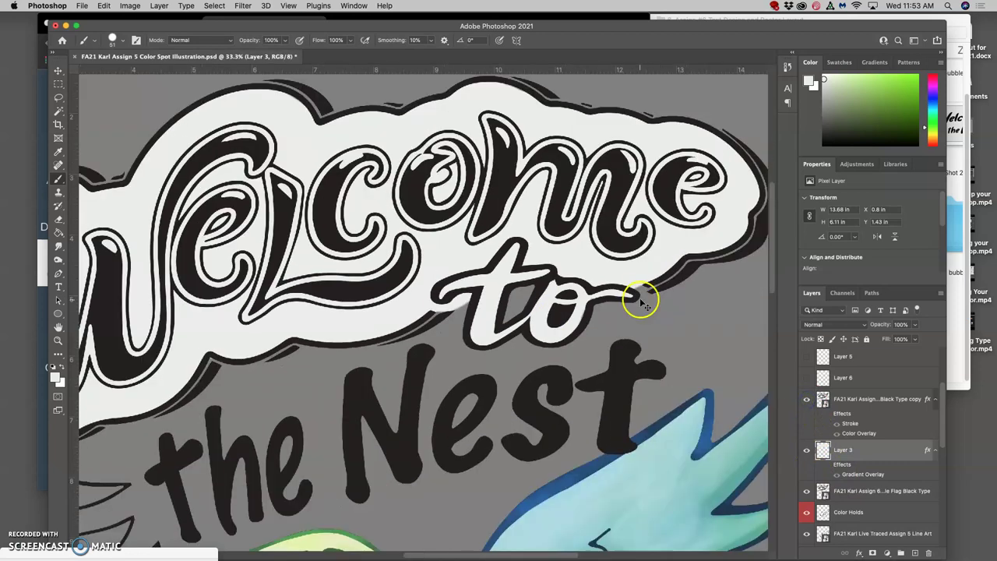
pyautogui.hscroll(-3, 418, 270)
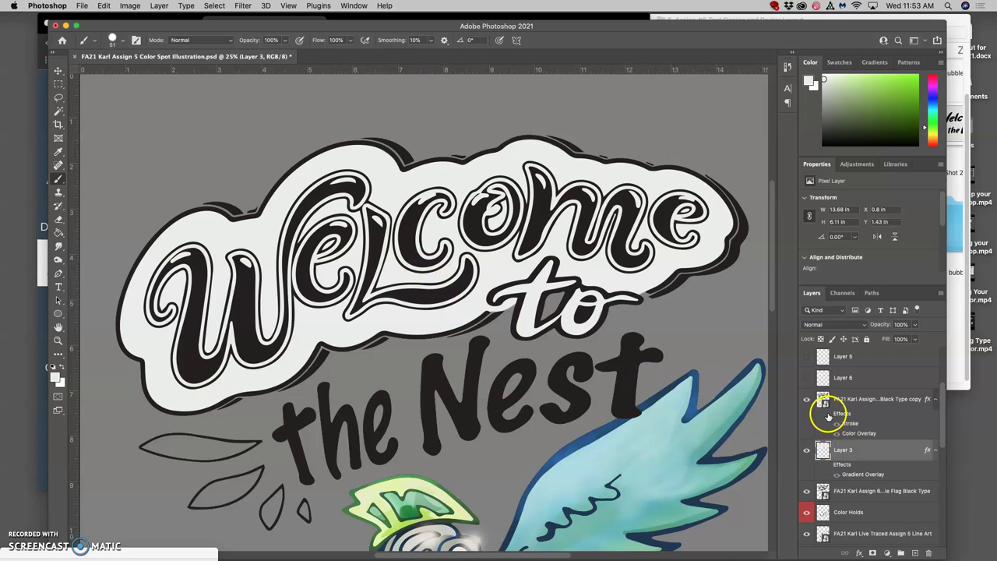
pyautogui.click(830, 465)
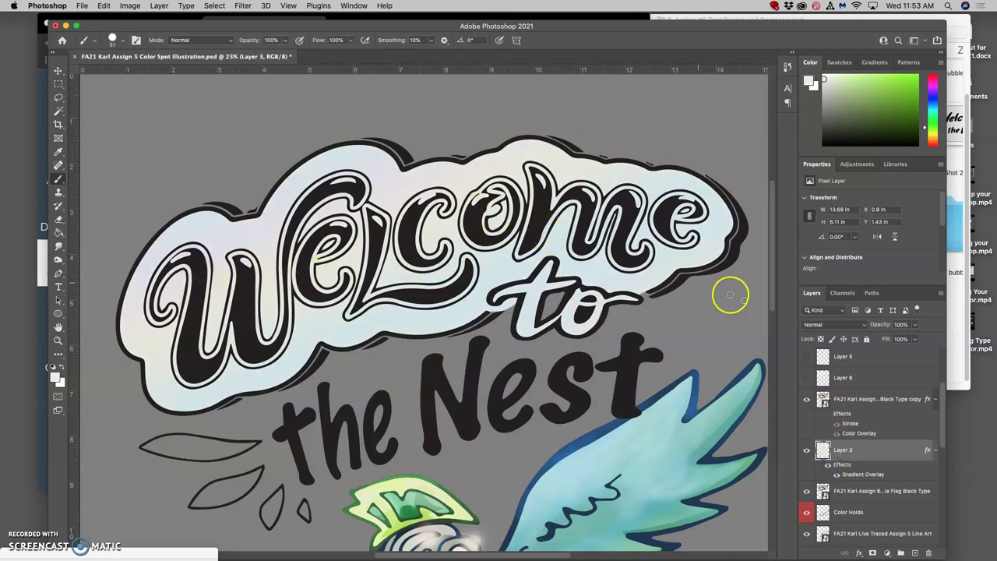
# - Hide Layer 3 and show Layer 6 with the white fill of the Welcome lettering
pyautogui.click(807, 451)
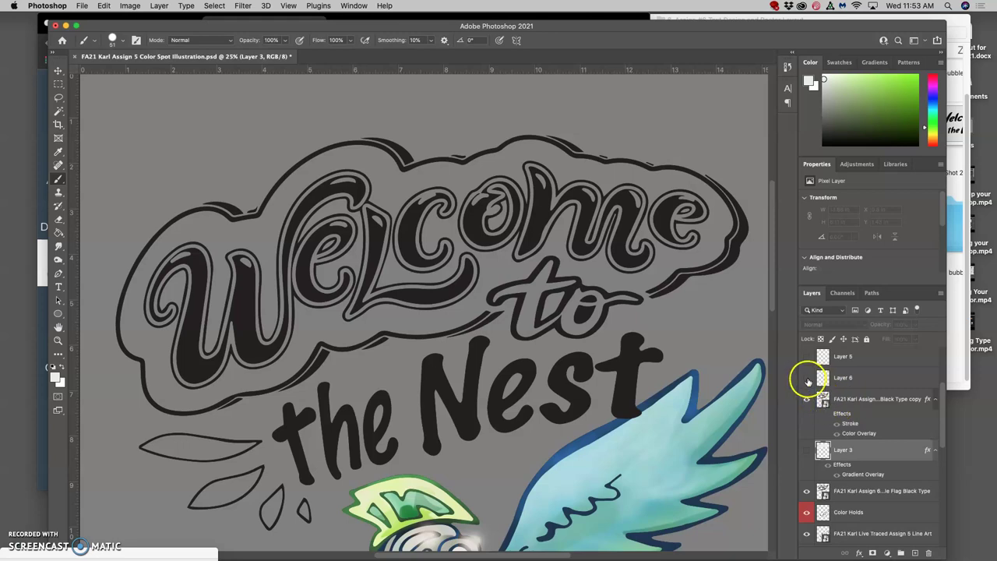
pyautogui.click(807, 378)
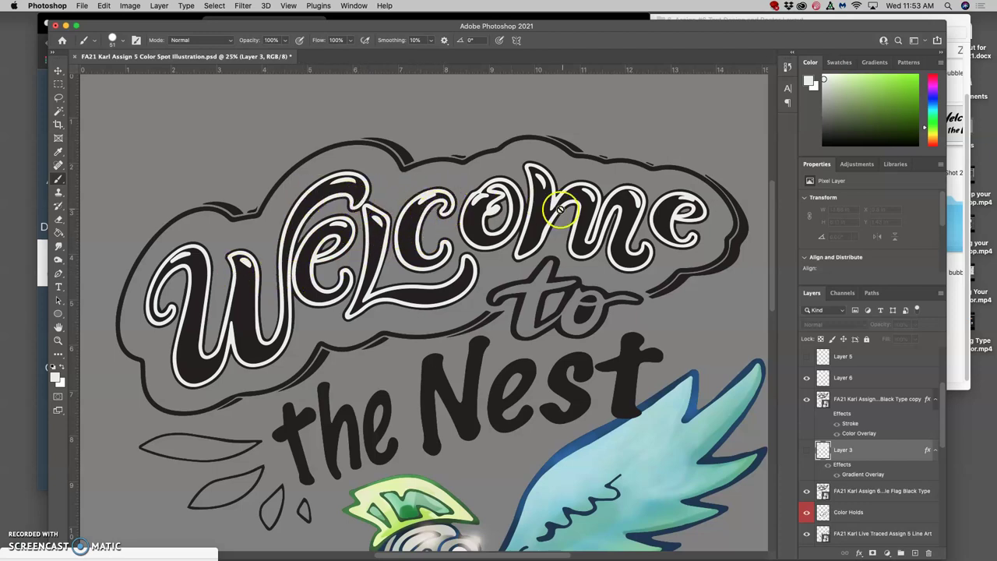
pyautogui.click(807, 376)
pyautogui.click(806, 378)
# - Try a Color Overlay on Layer 6 and enable a Gradient Overlay in its place
pyautogui.doubleClick(867, 378)
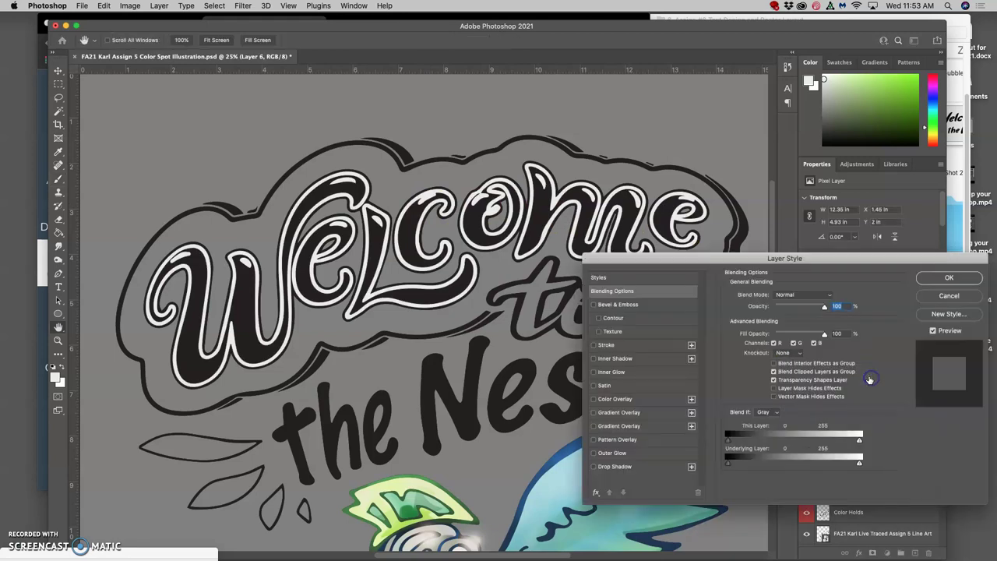
pyautogui.click(595, 399)
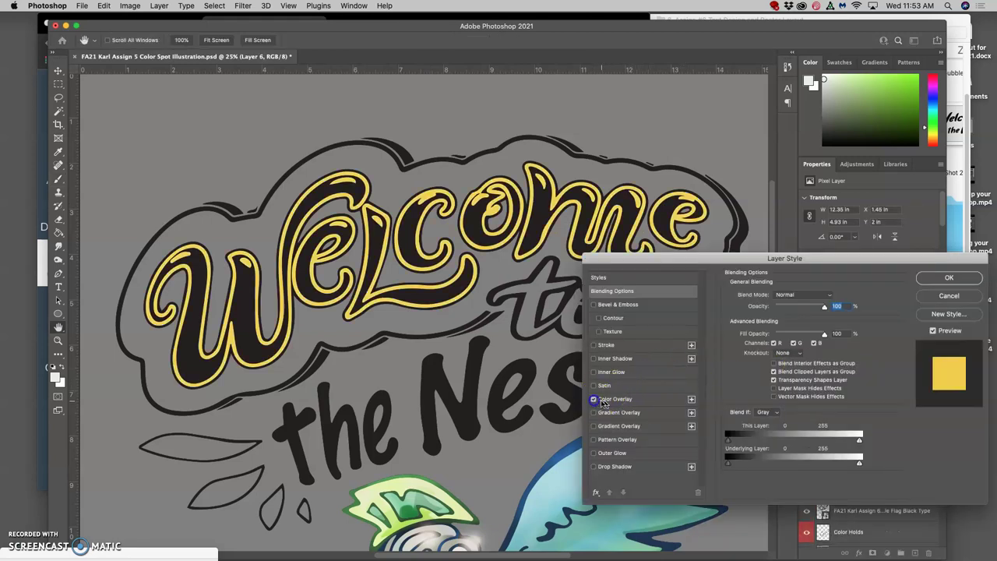
pyautogui.click(593, 399)
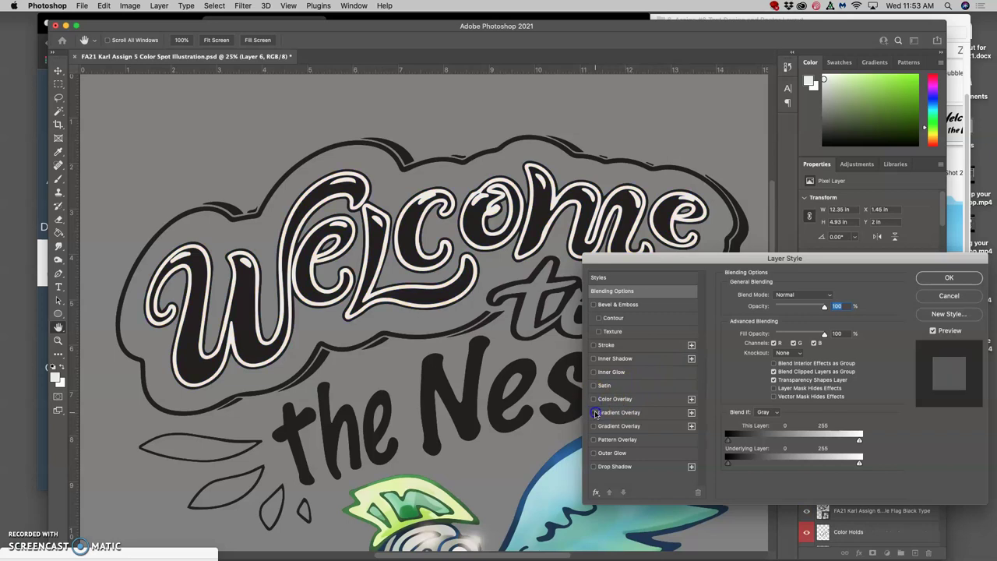
pyautogui.click(595, 413)
pyautogui.click(623, 413)
# - Choose an orange-to-pink gradient from the Oranges presets for Layer 6's Gradient Overlay
pyautogui.click(819, 319)
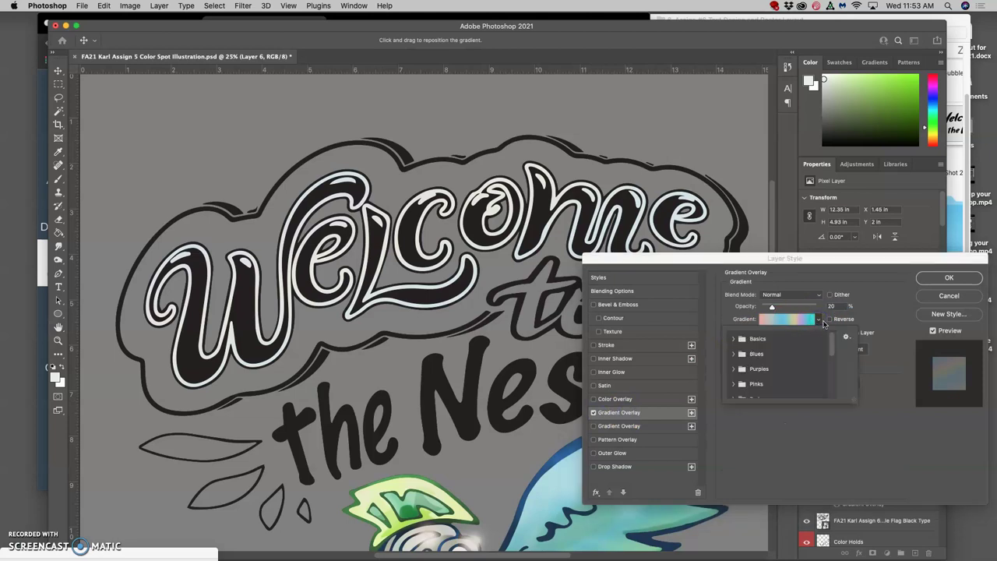
pyautogui.click(764, 354)
pyautogui.scroll(-4, 767, 341)
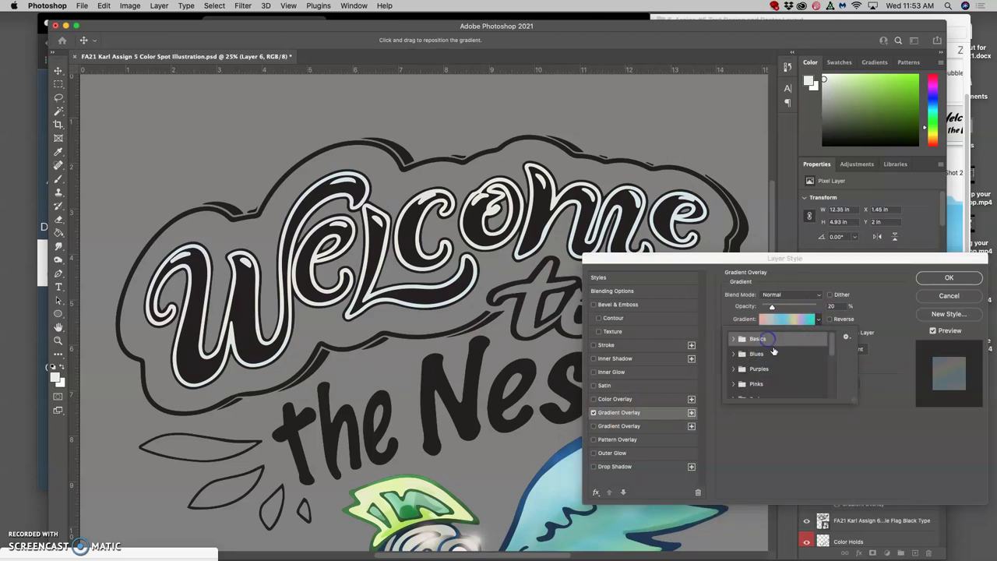
pyautogui.click(767, 358)
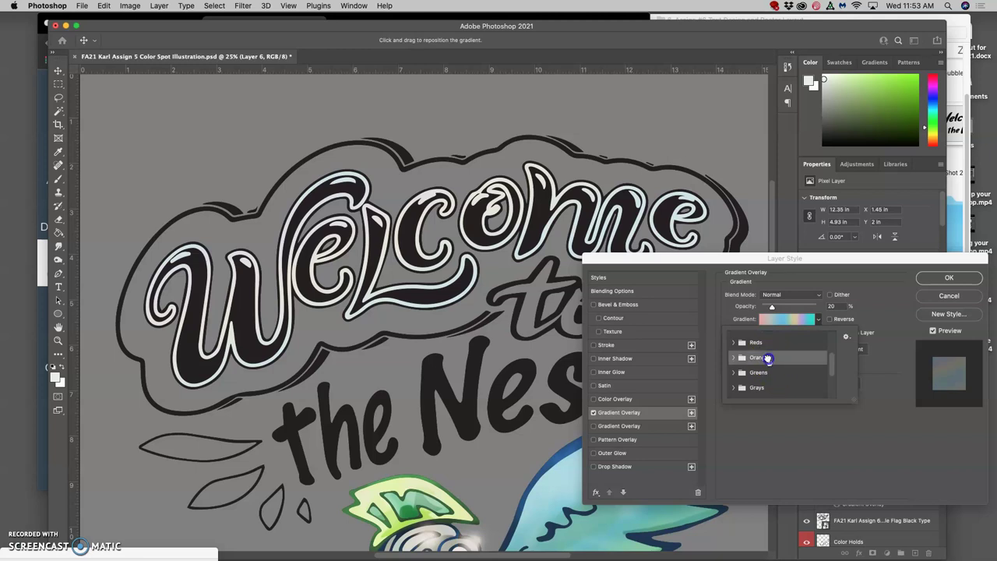
pyautogui.click(733, 357)
pyautogui.scroll(-1, 789, 371)
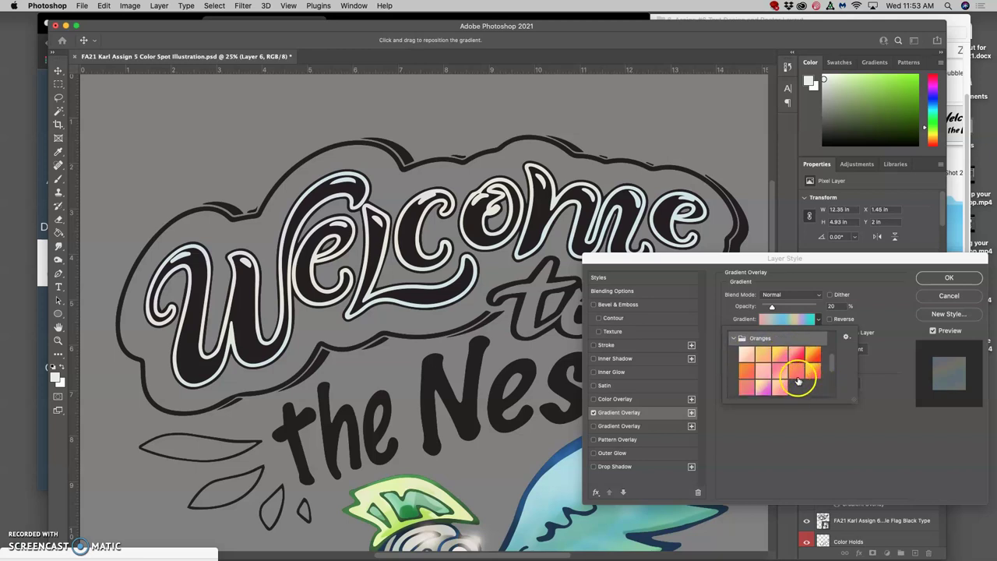
pyautogui.click(784, 387)
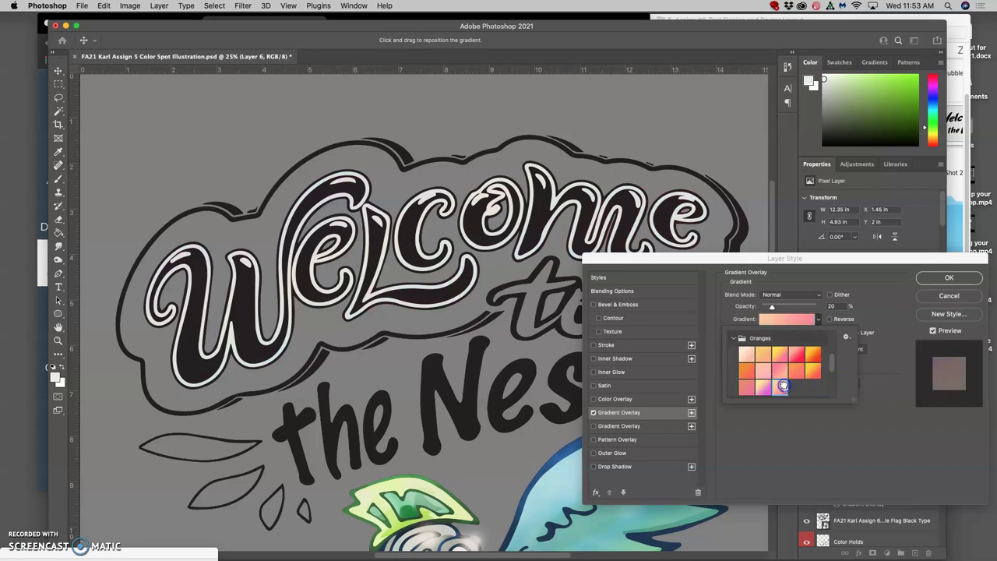
# - Lower the Gradient Overlay's opacity on Layer 6 to about 3% and apply the layer style
pyautogui.click(934, 279)
pyautogui.moveTo(859, 375); pyautogui.dragTo(850, 400)
pyautogui.doubleClick(851, 400)
pyautogui.moveTo(771, 305)
pyautogui.mouseDown()
pyautogui.moveTo(819, 309)
pyautogui.moveTo(753, 306)
pyautogui.mouseUp()
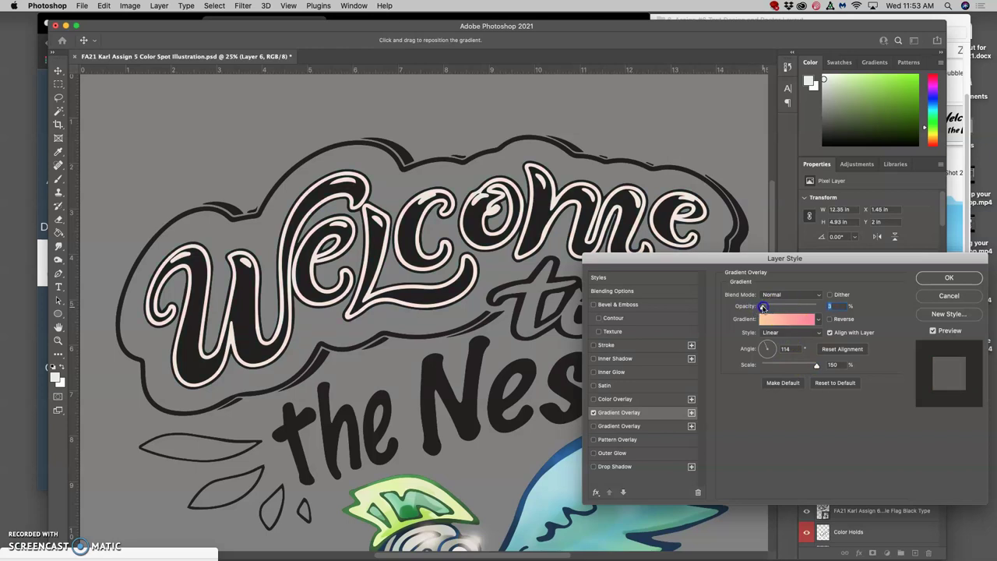
pyautogui.click(948, 277)
# - Show Layer 5 and toggle Layers 6 and 5 off and on to compare their lettering fills
pyautogui.click(845, 382)
pyautogui.click(810, 360)
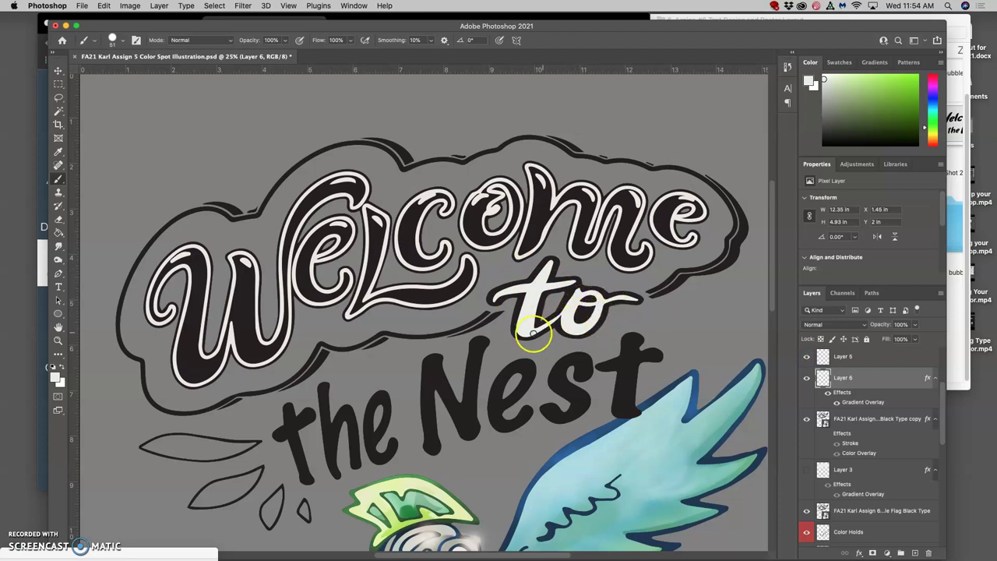
pyautogui.click(807, 379)
pyautogui.click(807, 378)
pyautogui.click(807, 359)
pyautogui.click(807, 359)
# - Add a Color Overlay to Layer 5 in pale tan (d9cea2) at about 74% opacity
pyautogui.doubleClick(876, 359)
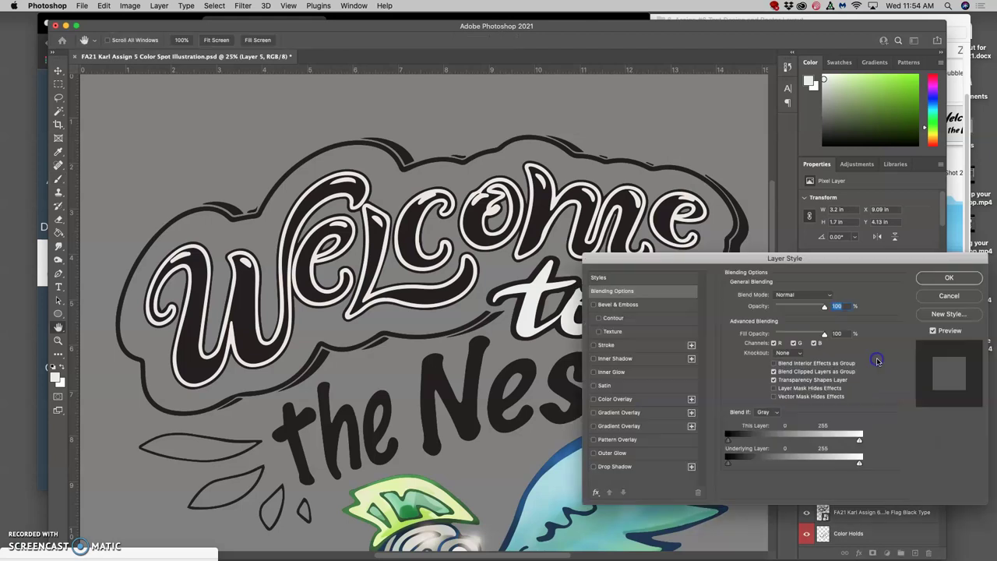
pyautogui.click(605, 401)
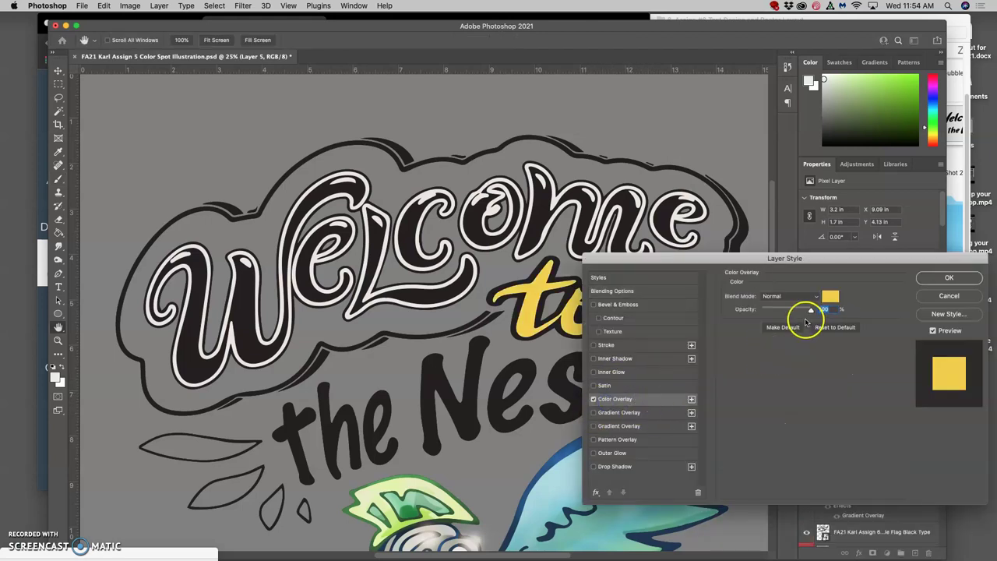
pyautogui.click(829, 297)
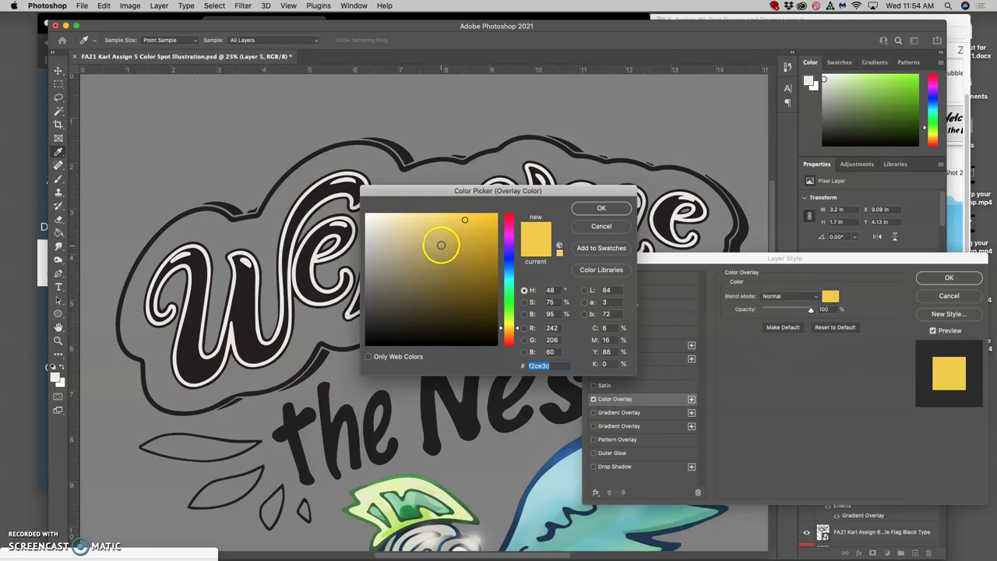
pyautogui.click(401, 222)
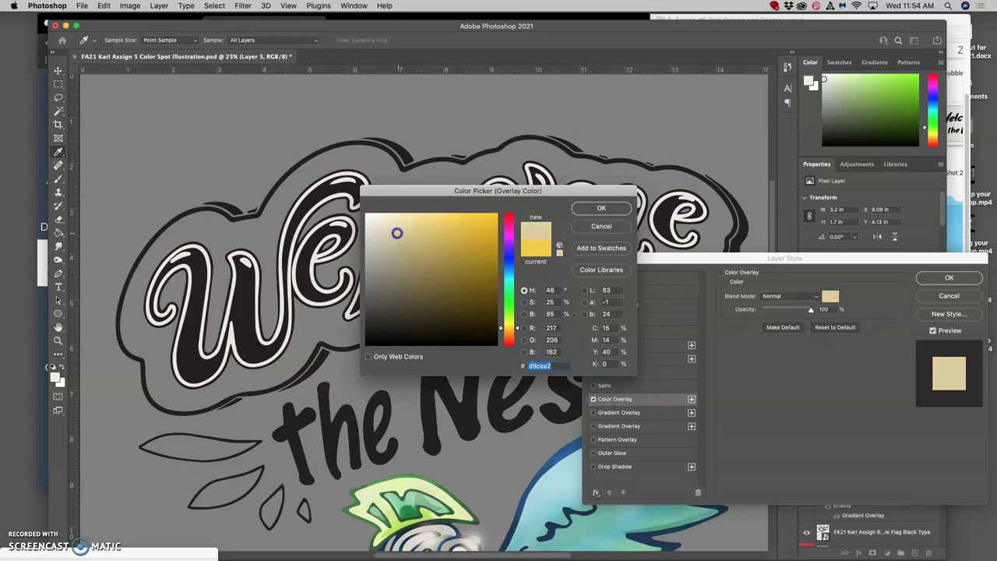
pyautogui.click(601, 208)
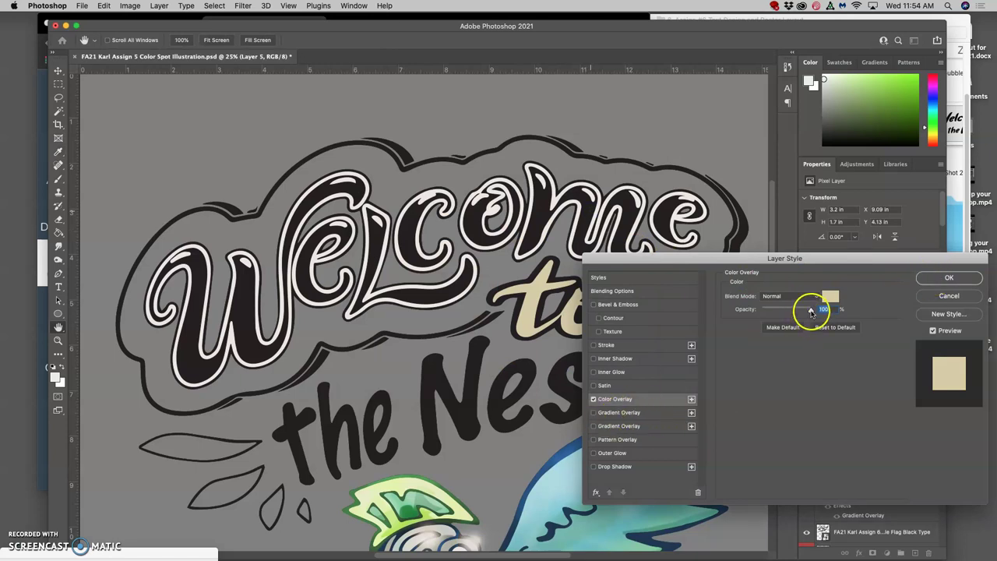
pyautogui.moveTo(811, 310); pyautogui.dragTo(797, 311)
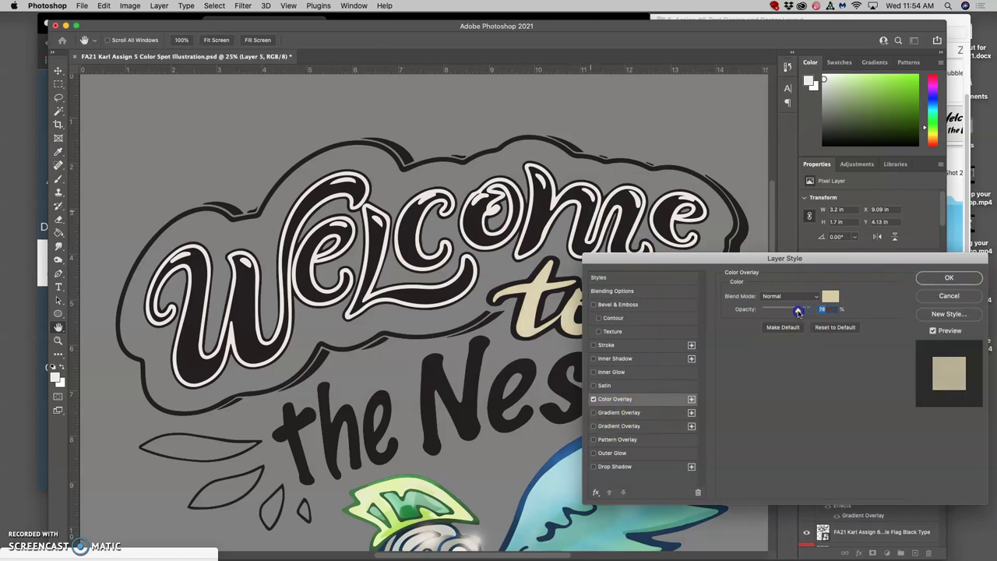
# - Add a Gradient Overlay to Layer 5 using the Black, White preset, with 97% opacity and a 54° angle
pyautogui.click(594, 412)
pyautogui.click(779, 320)
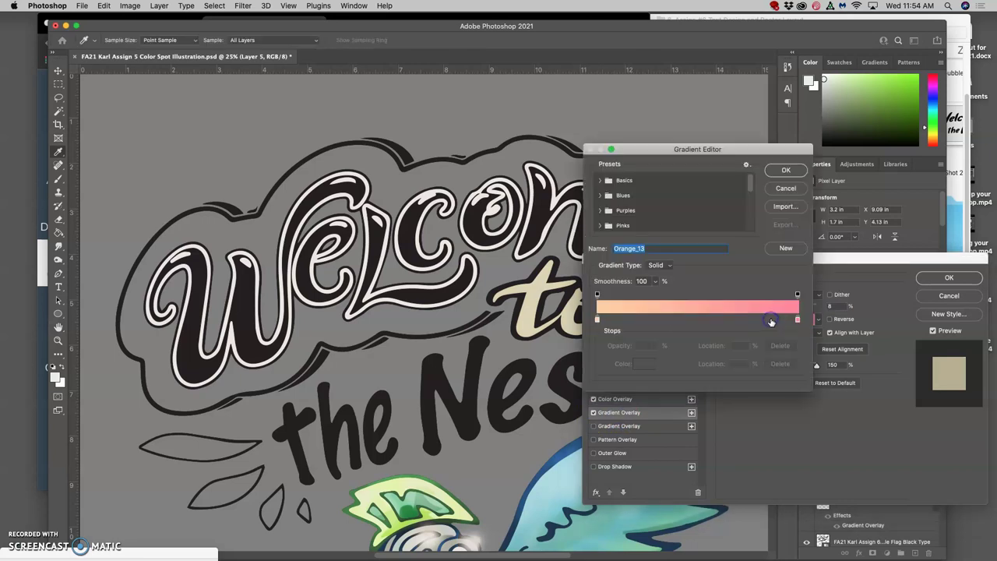
pyautogui.click(599, 179)
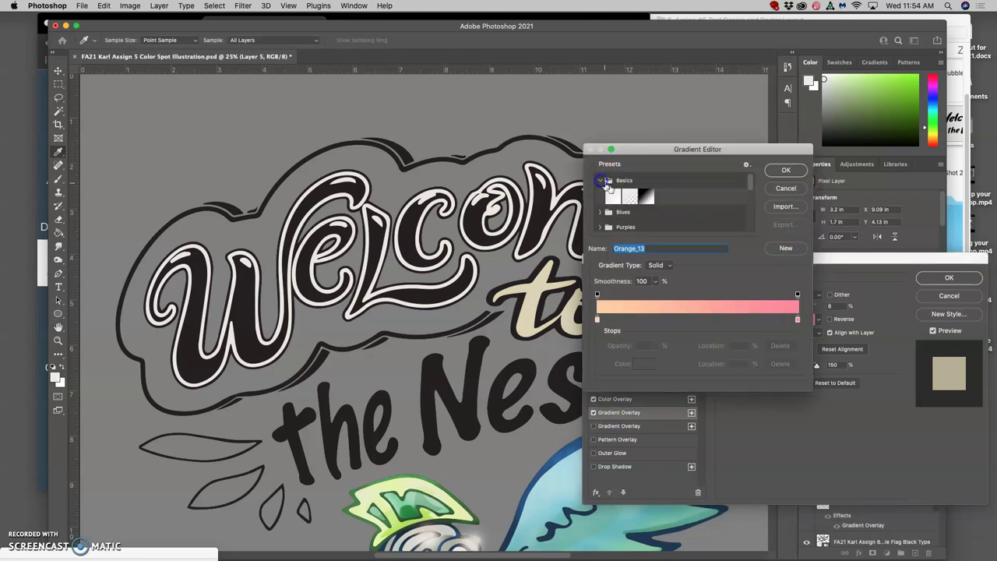
pyautogui.click(646, 196)
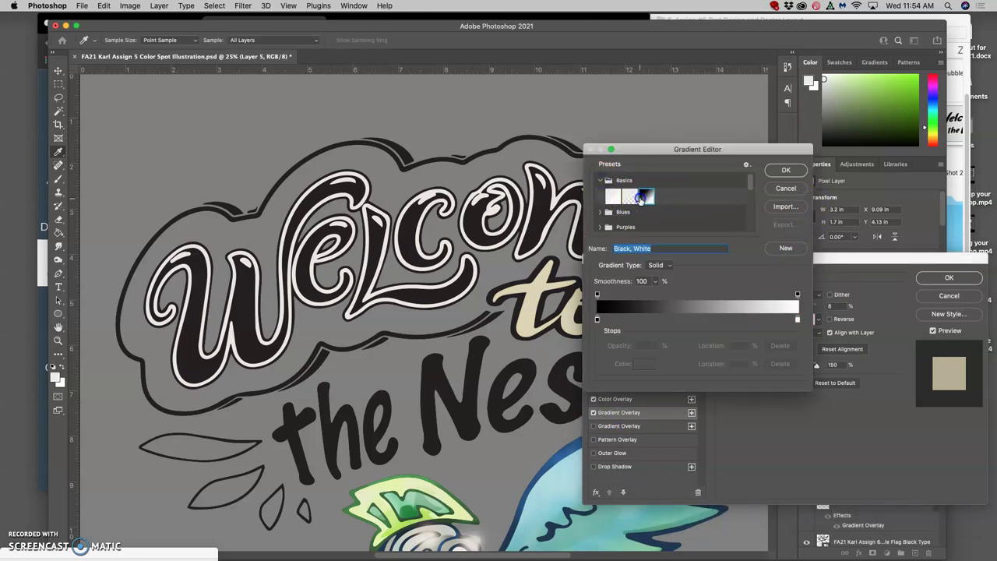
pyautogui.click(786, 170)
pyautogui.moveTo(766, 307); pyautogui.dragTo(826, 310)
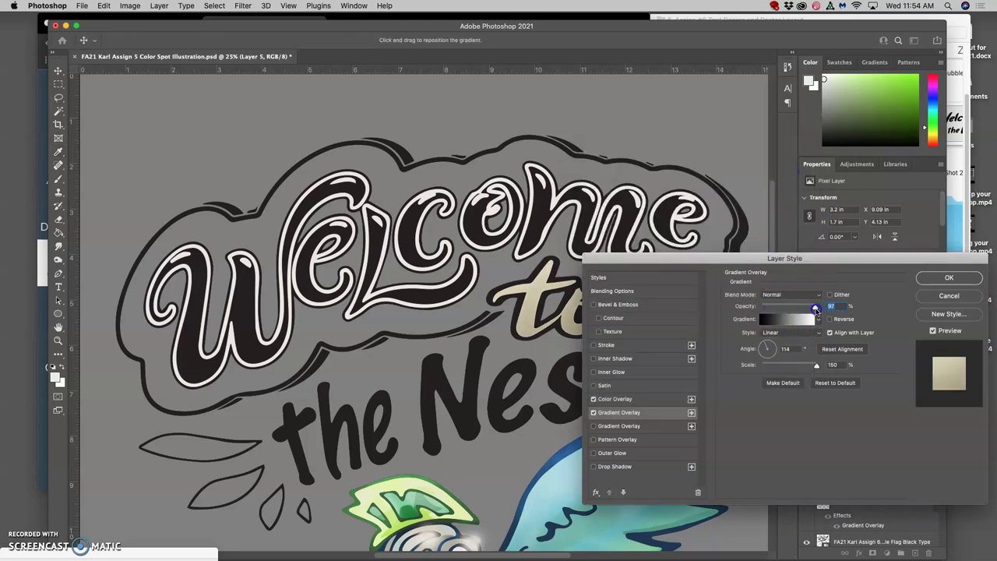
pyautogui.moveTo(778, 342); pyautogui.dragTo(771, 347)
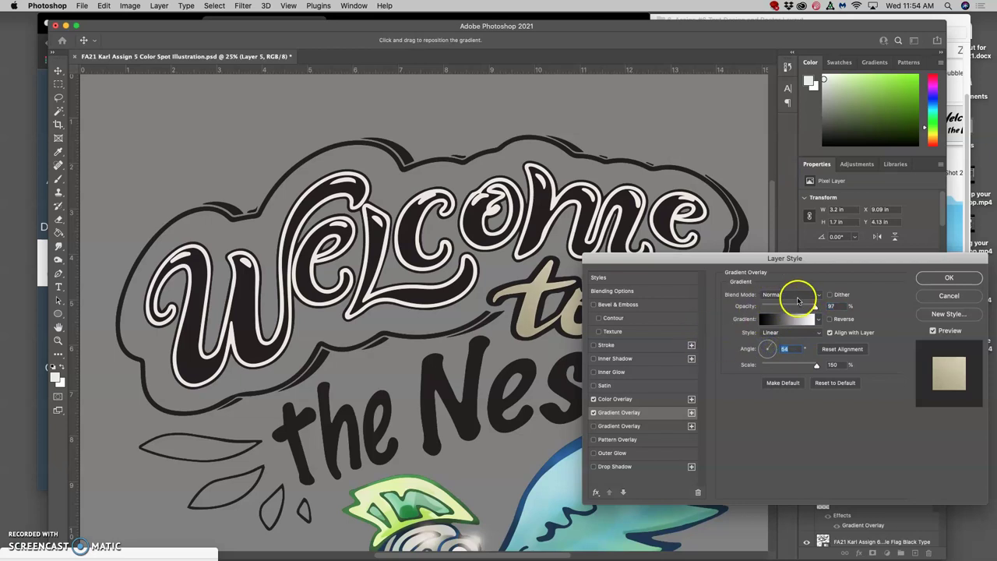
# - Change Layer 5's Gradient Overlay to the Pastels_02 preset at about 83% opacity and apply the layer style
pyautogui.click(798, 319)
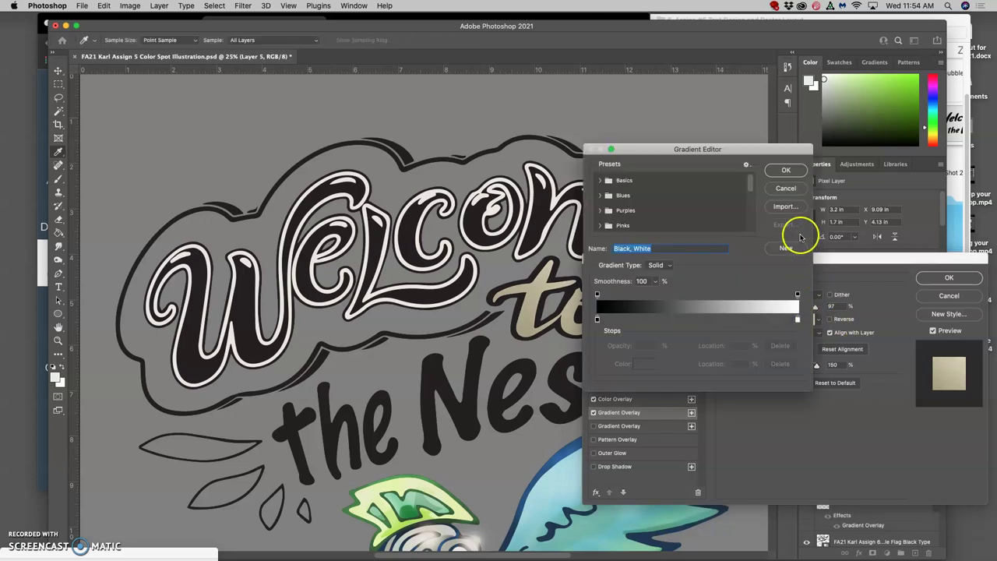
pyautogui.scroll(-5, 612, 215)
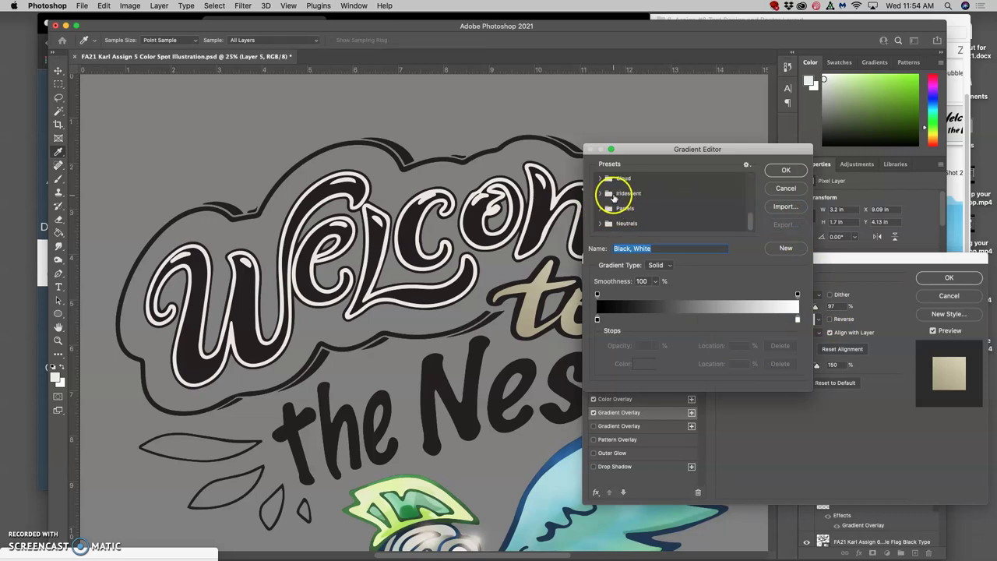
pyautogui.click(599, 210)
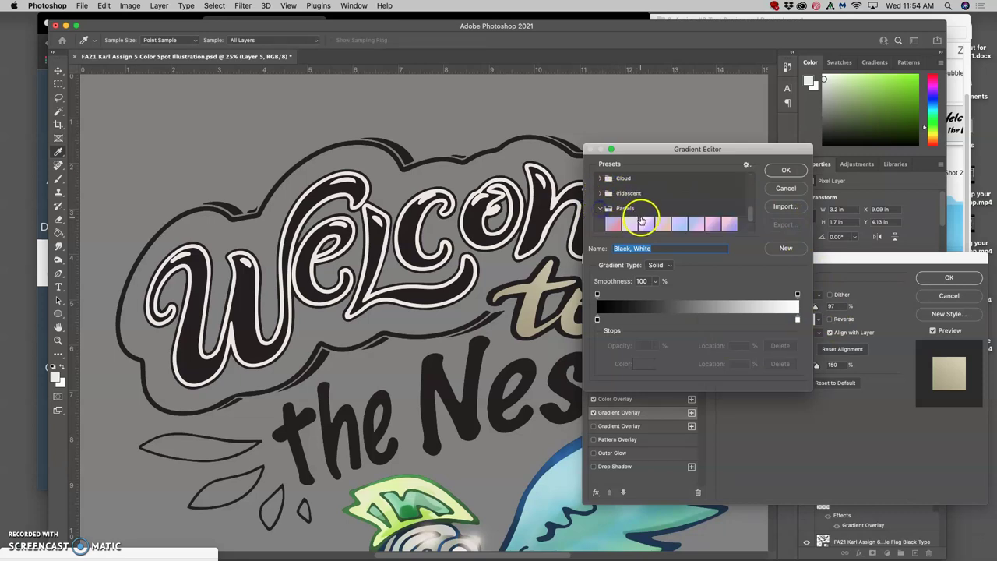
pyautogui.scroll(-1, 635, 222)
pyautogui.click(632, 211)
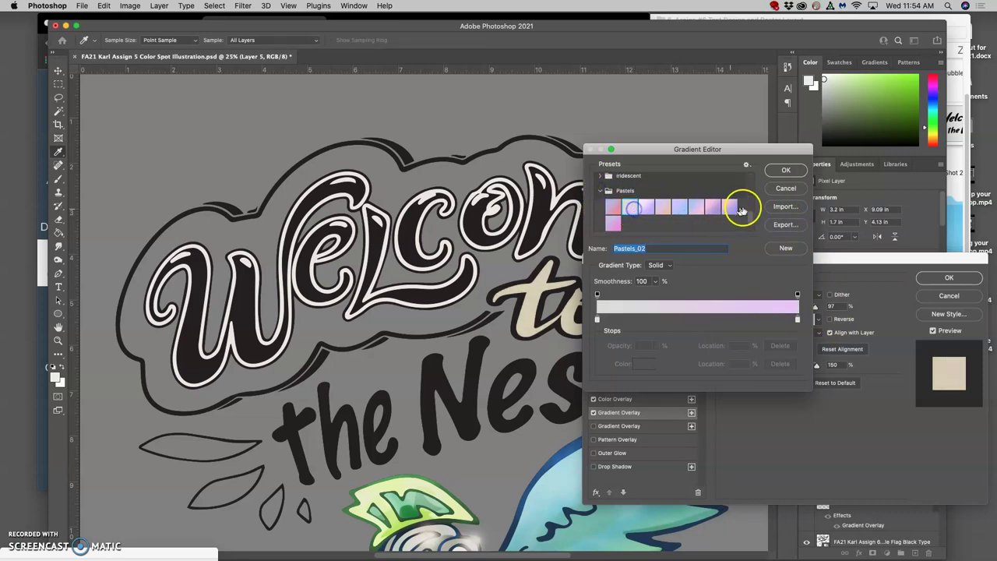
pyautogui.click(785, 169)
pyautogui.moveTo(812, 307)
pyautogui.mouseDown()
pyautogui.moveTo(776, 308)
pyautogui.moveTo(811, 308)
pyautogui.mouseUp()
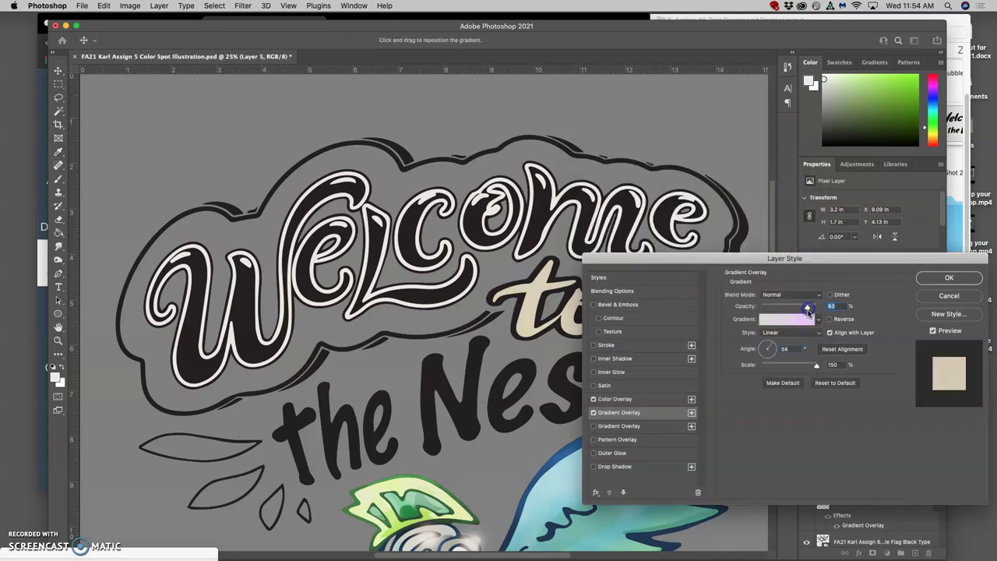
pyautogui.click(948, 278)
# - Lower Layer 5's Color Overlay opacity to 0% and apply the layer style
pyautogui.click(869, 382)
pyautogui.doubleClick(846, 382)
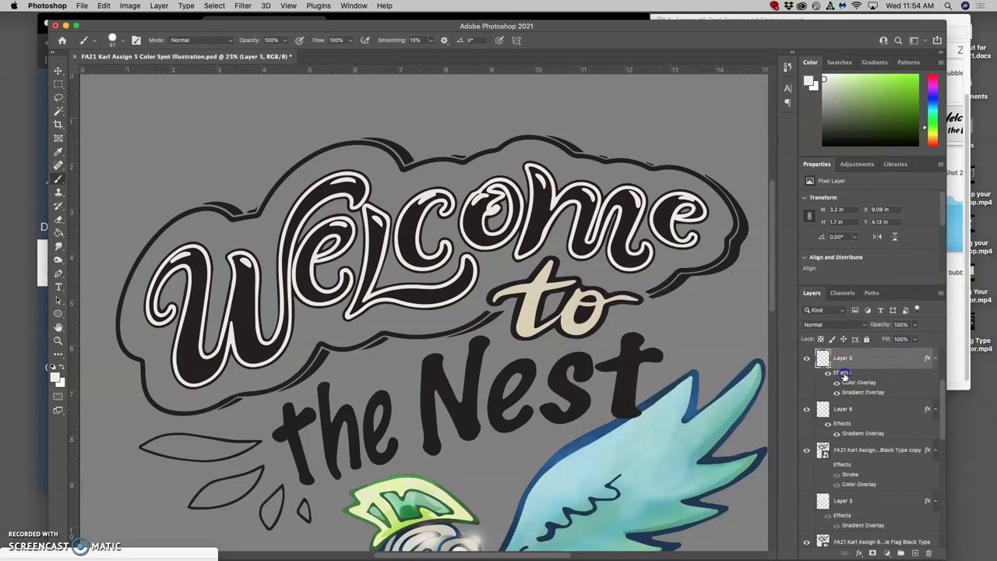
pyautogui.click(623, 403)
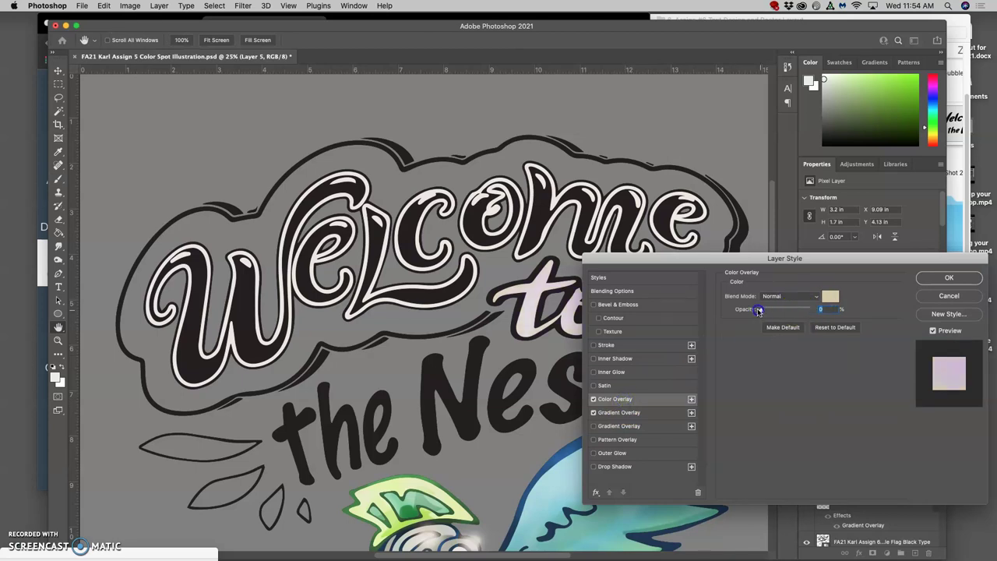
pyautogui.click(949, 277)
pyautogui.press('b')
# - Show Layer 2, enable its Gradient Overlay, and lower its Color Overlay opacity to about 73%, applying the style
pyautogui.scroll(5, 814, 397)
pyautogui.click(806, 409)
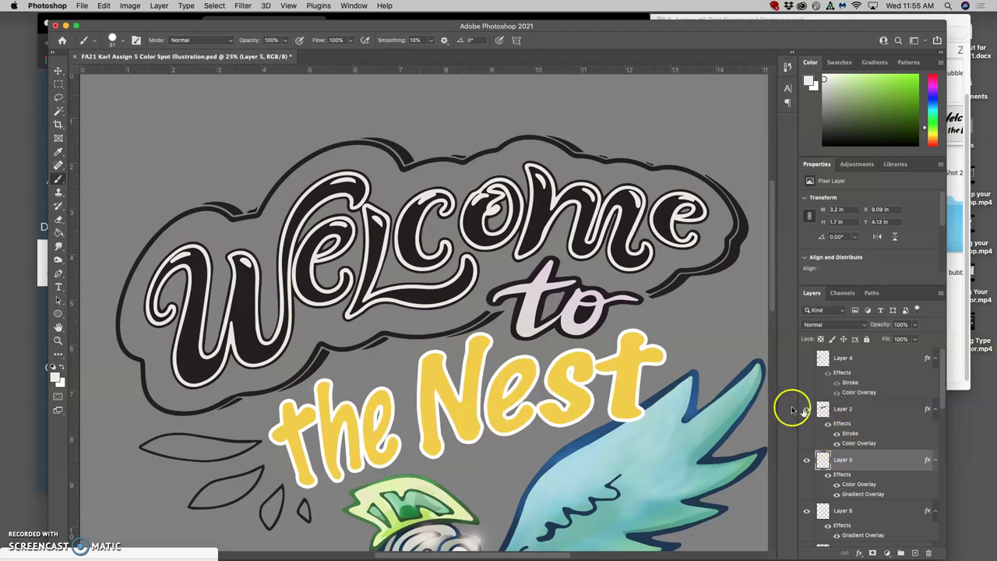
pyautogui.click(841, 424)
pyautogui.doubleClick(841, 423)
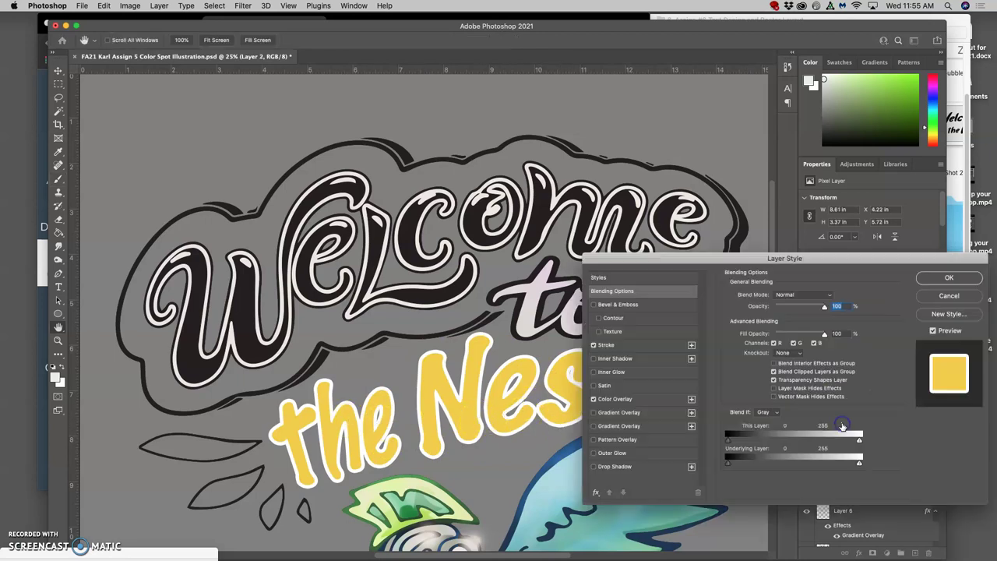
pyautogui.click(593, 413)
pyautogui.click(613, 399)
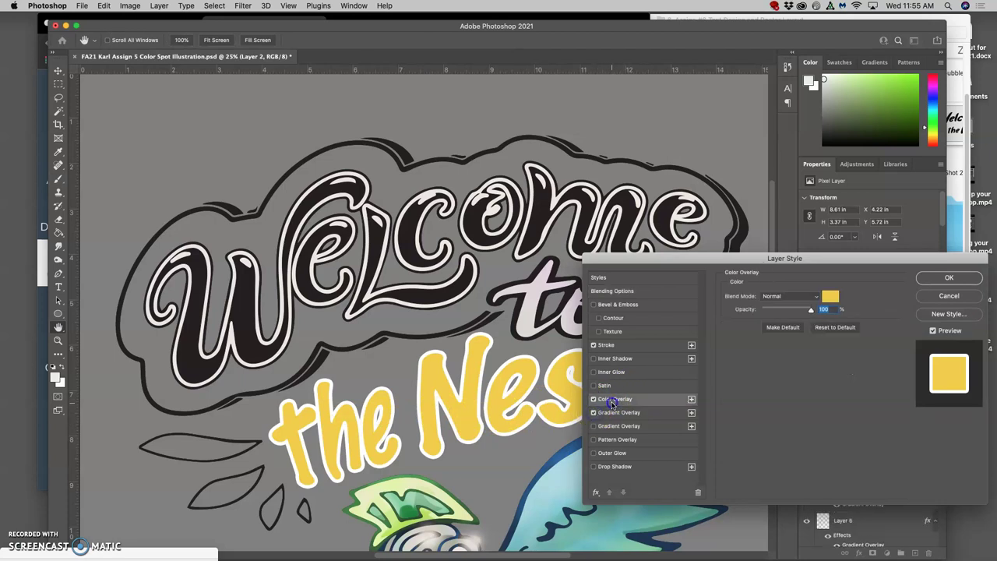
pyautogui.moveTo(812, 310); pyautogui.dragTo(794, 311)
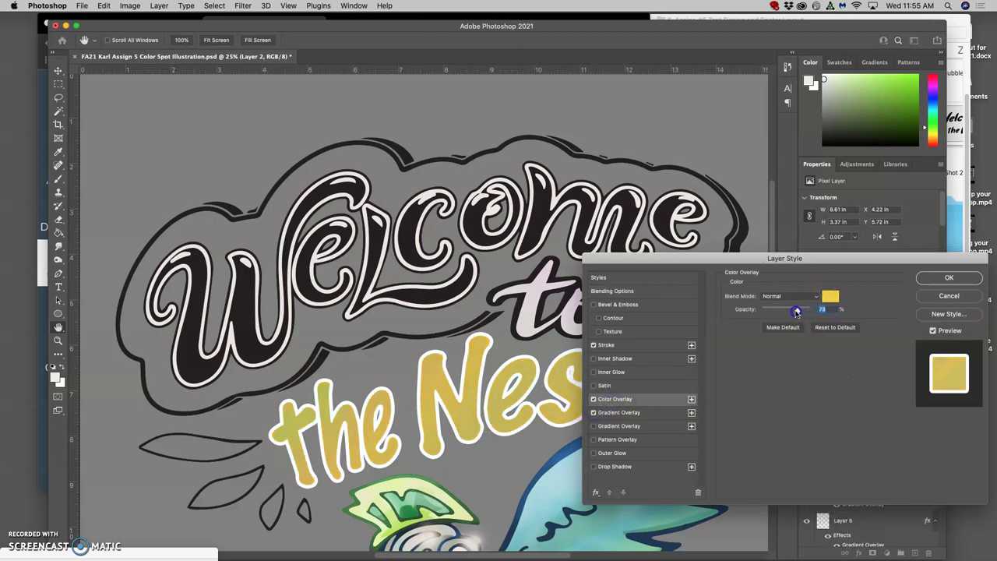
pyautogui.click(941, 277)
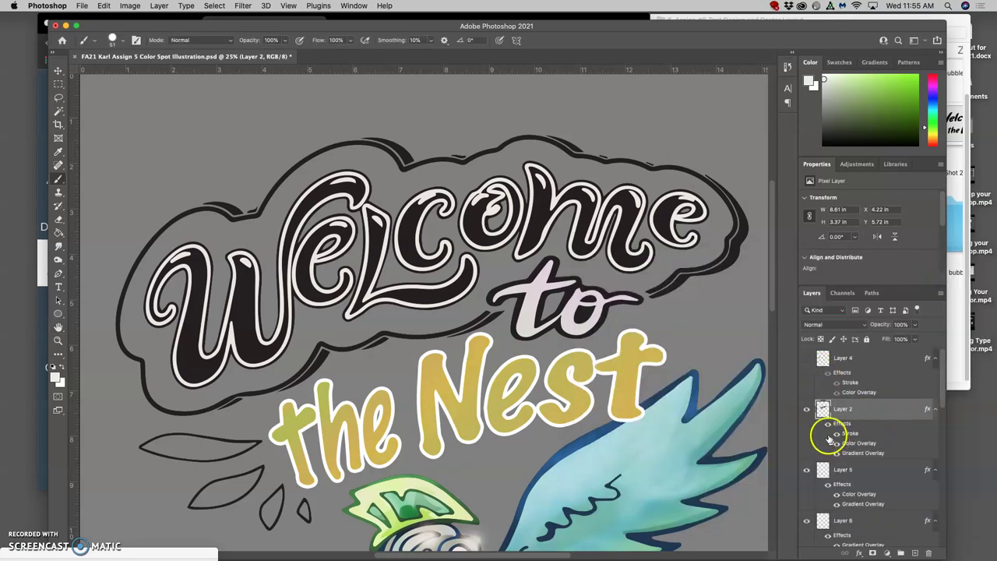
# - Show Layer 4 with the leaf-shaped accents beside "the Nest" and check it against the whole illustration
pyautogui.click(807, 358)
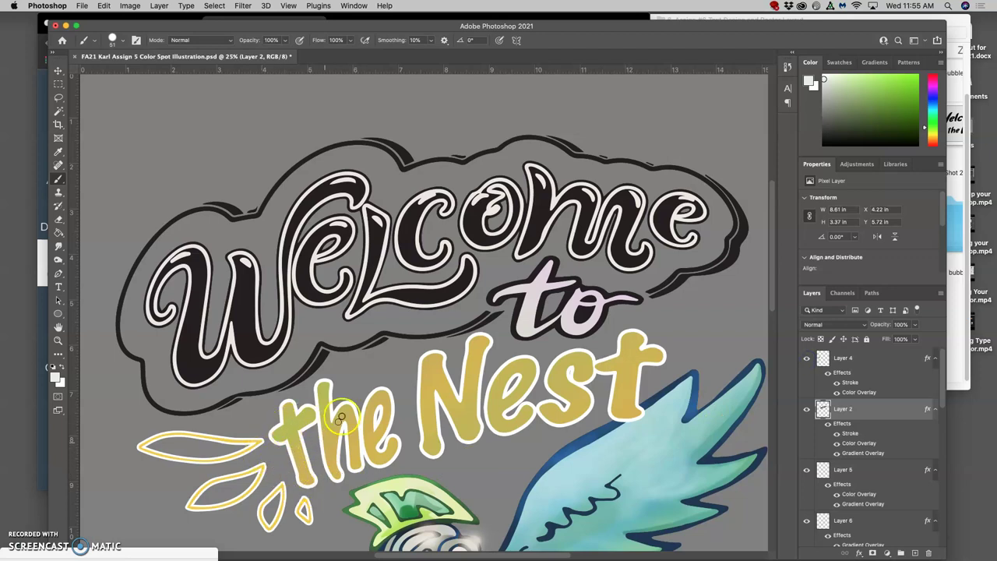
pyautogui.hscroll(1, 528, 405)
pyautogui.press('super+minus')
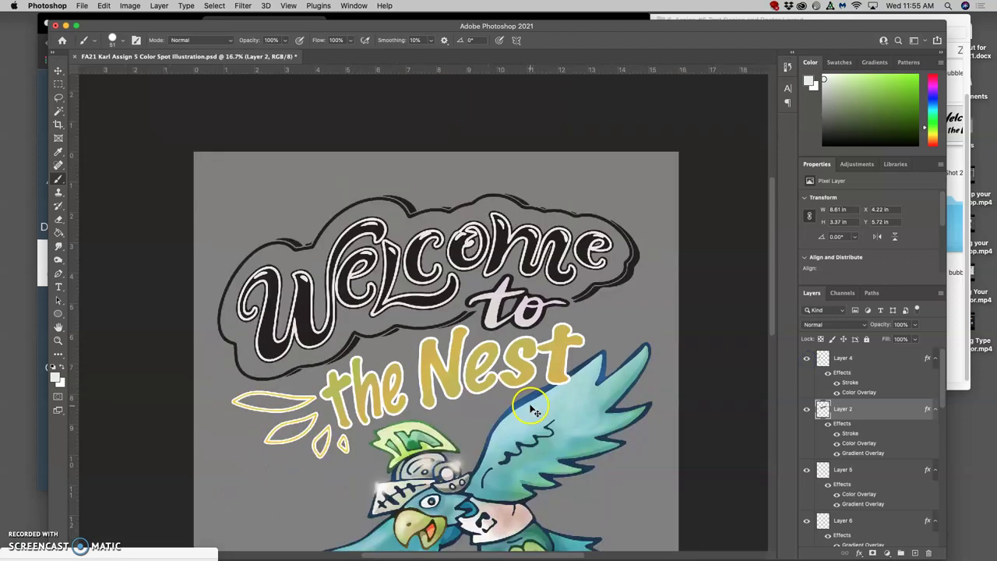
pyautogui.press('super+minus')
pyautogui.press('super+minus')
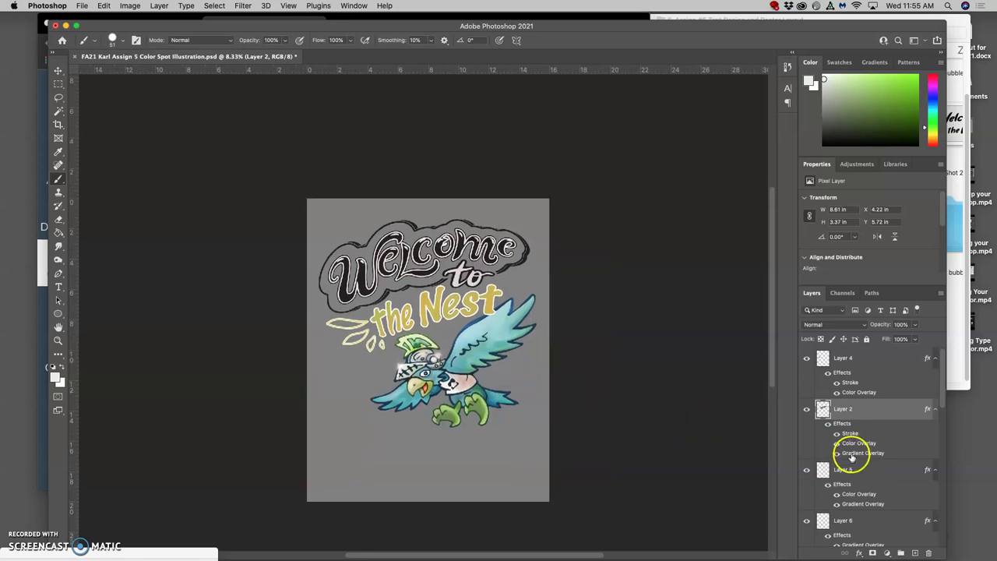
# - Change Layer 4's Color Overlay to green (81a948)
pyautogui.click(850, 393)
pyautogui.doubleClick(850, 393)
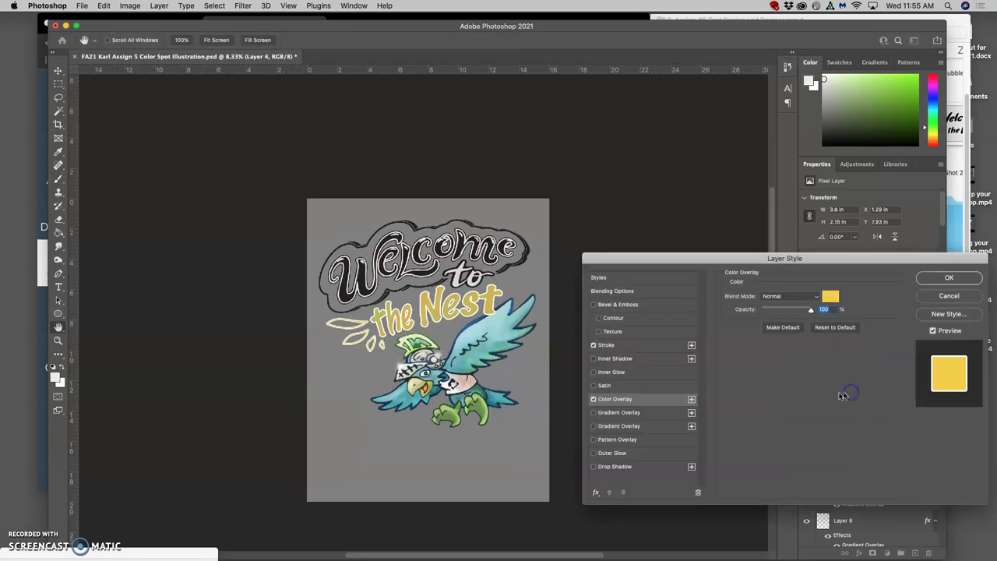
pyautogui.click(829, 296)
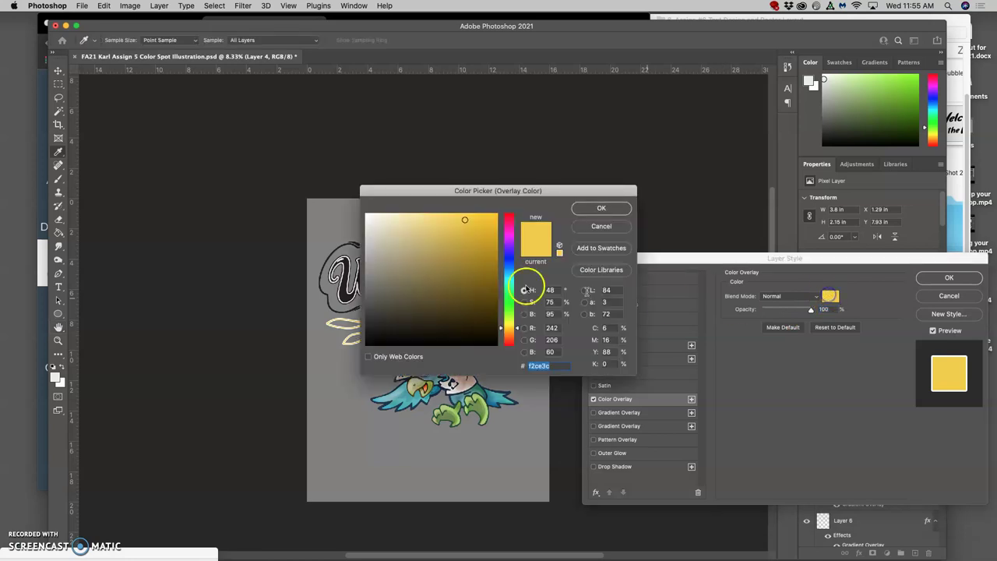
pyautogui.click(437, 254)
pyautogui.click(510, 314)
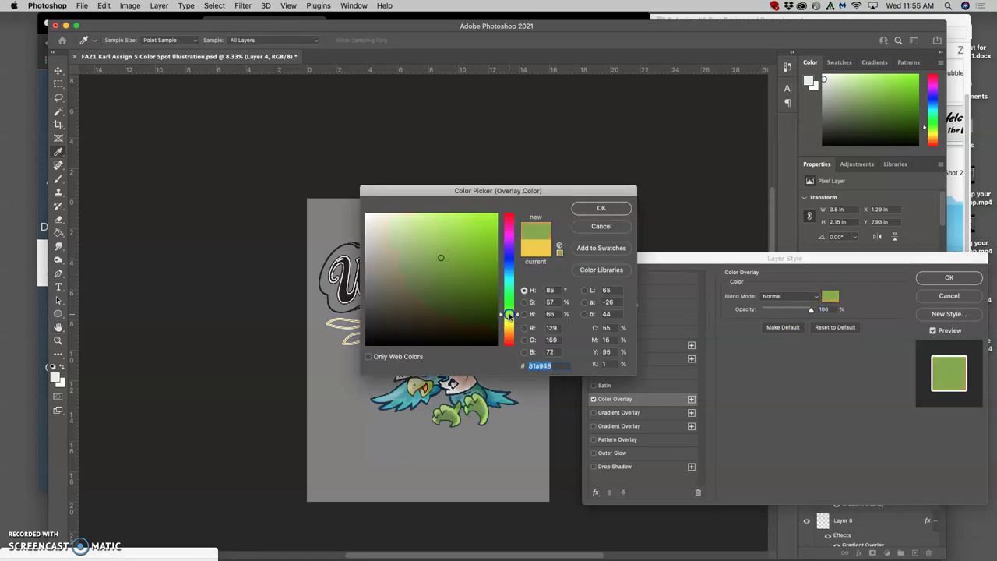
pyautogui.click(601, 208)
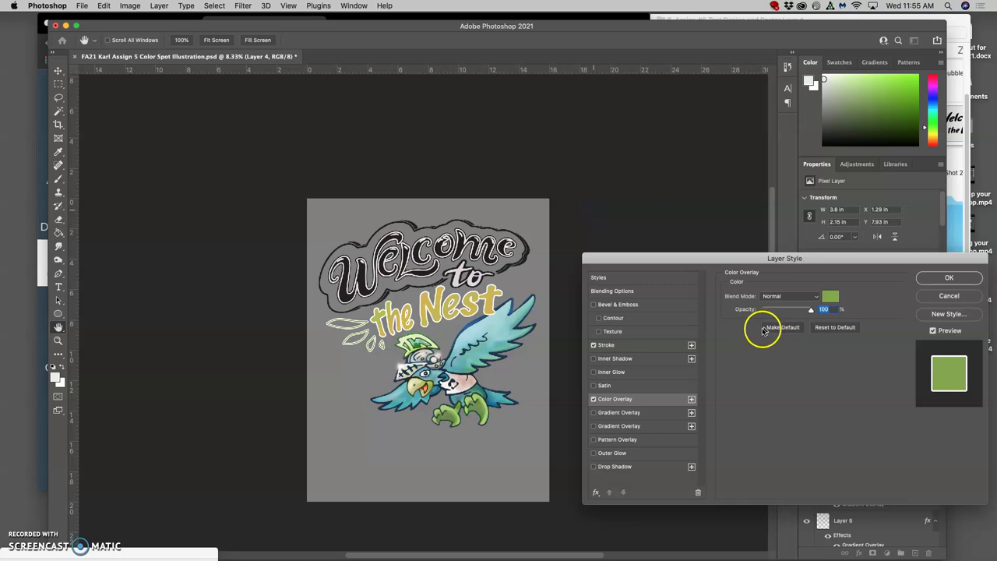
# - Enable Layer 4's Gradient Overlay, lower its Color Overlay opacity to about 60%, and apply the layer style
pyautogui.click(593, 411)
pyautogui.moveTo(810, 309); pyautogui.dragTo(795, 311)
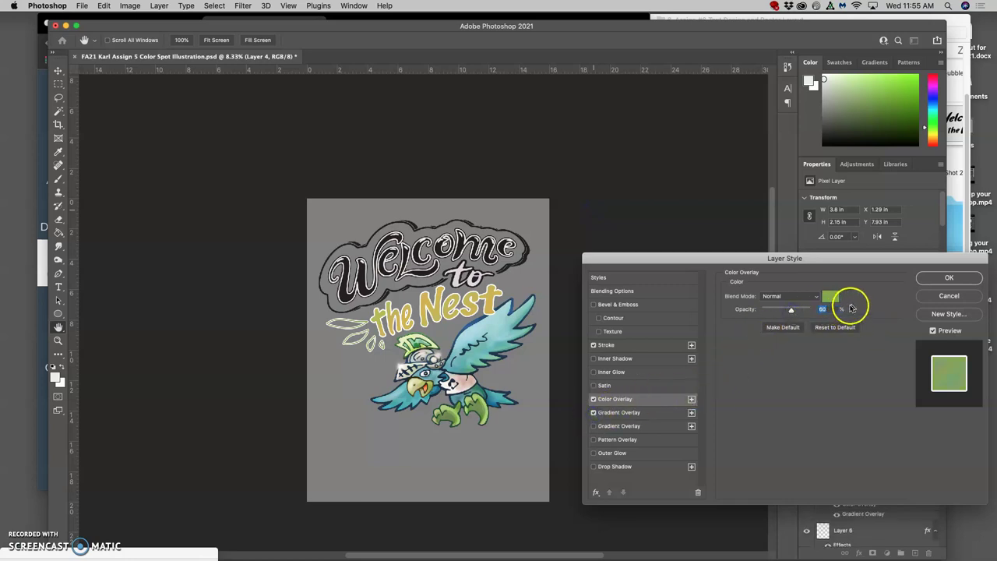
pyautogui.click(943, 278)
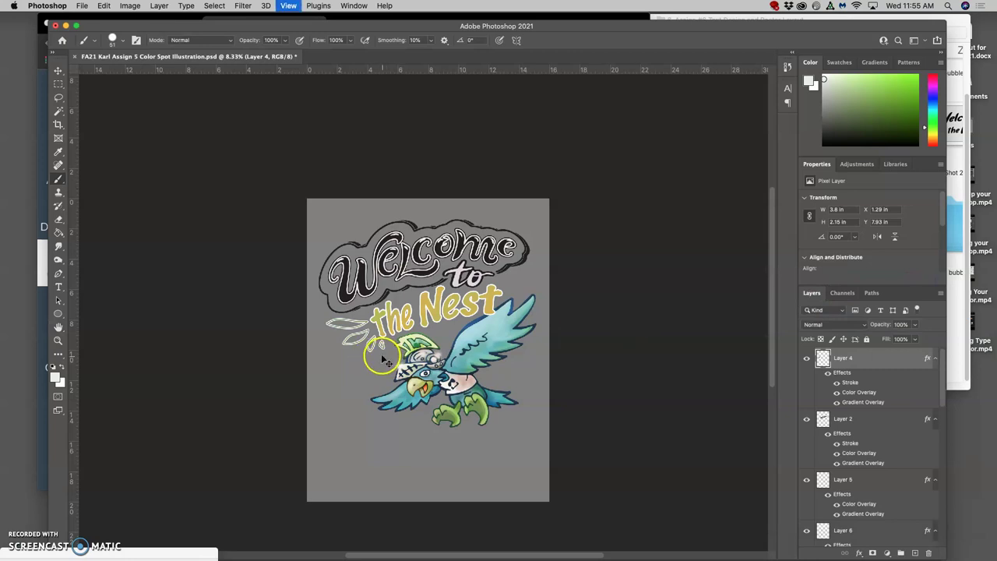
pyautogui.scroll(5, 374, 351)
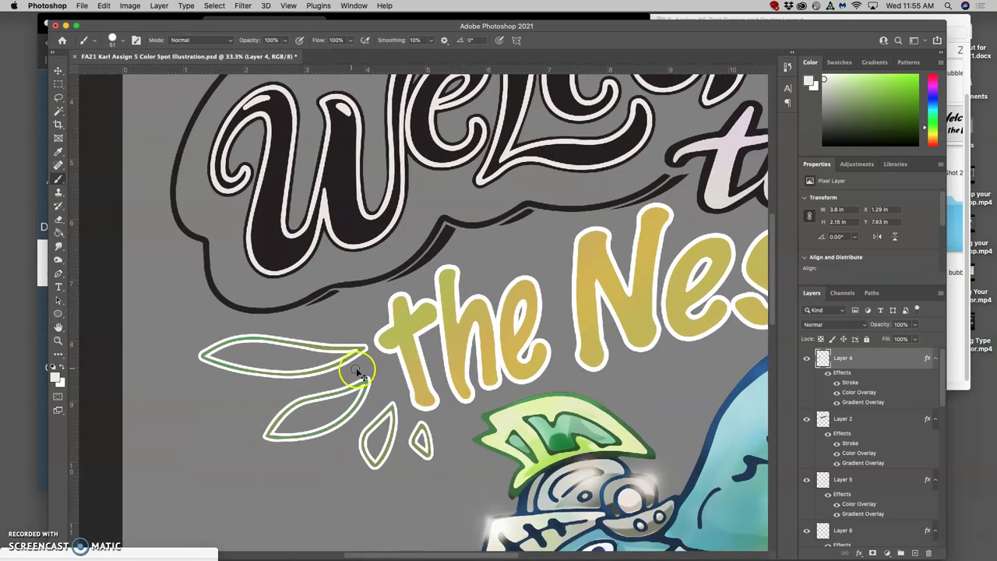
pyautogui.scroll(-3, 358, 362)
pyautogui.hscroll(2, 450, 376)
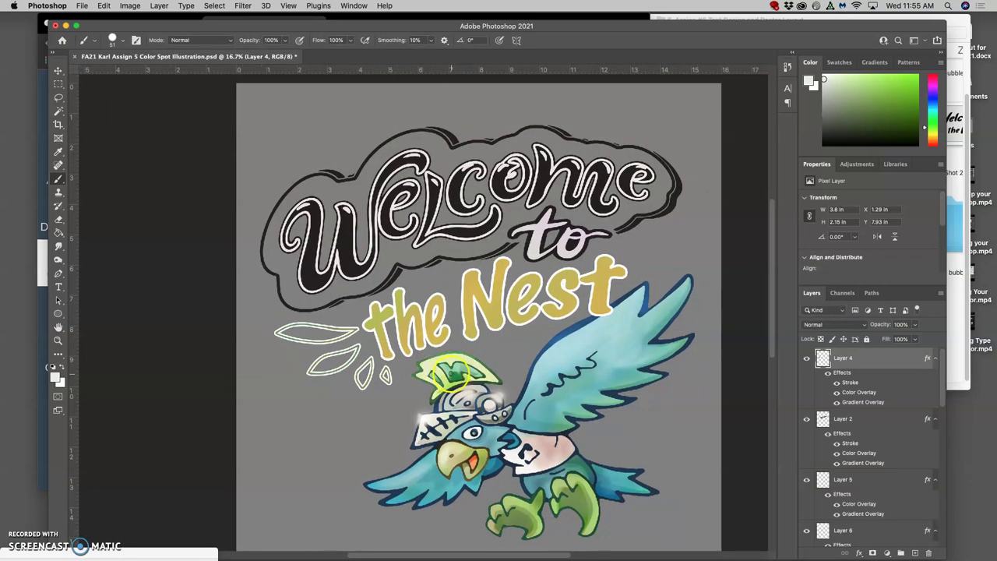
pyautogui.scroll(-2, 833, 516)
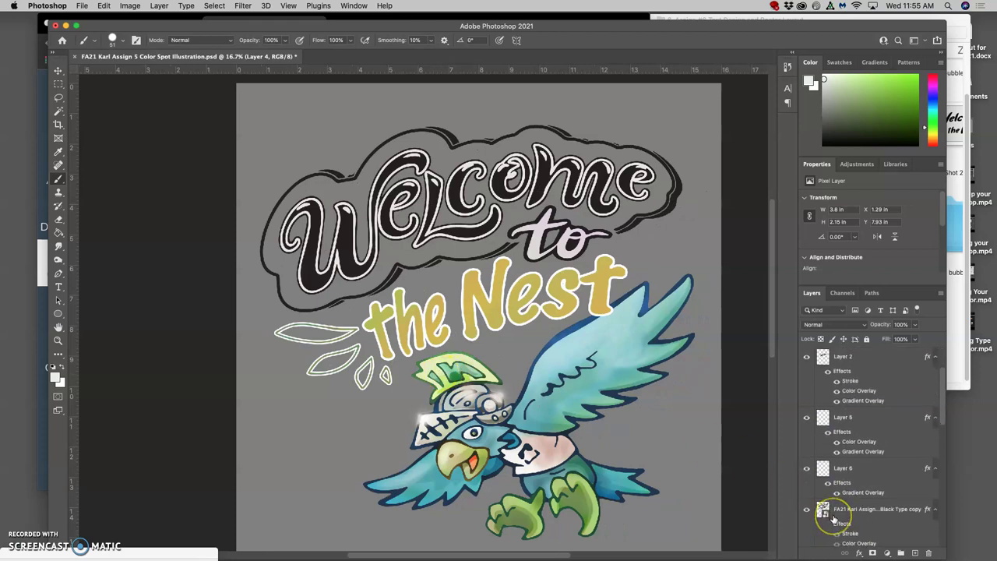
# - Show Layer 3 with the pastel gradient fill behind "Welcome" and check it against the whole illustration
pyautogui.scroll(-1, 831, 516)
pyautogui.scroll(-5, 817, 500)
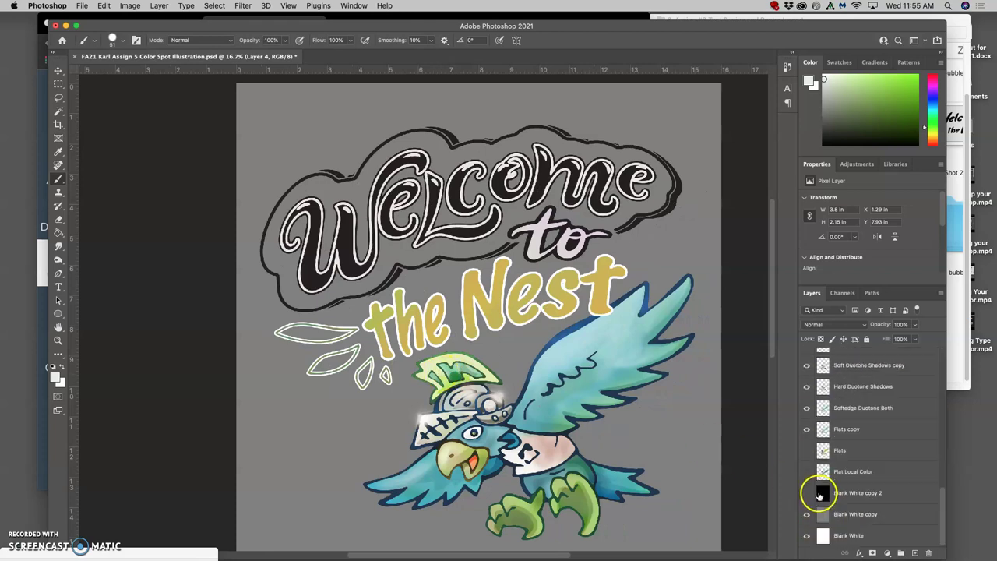
pyautogui.scroll(3, 816, 485)
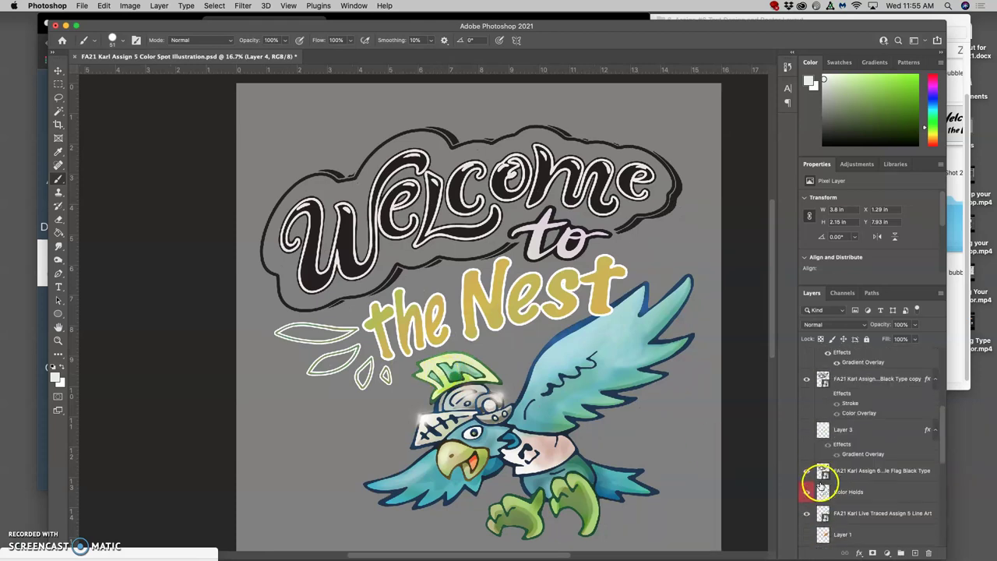
pyautogui.click(806, 435)
pyautogui.hscroll(2, 616, 287)
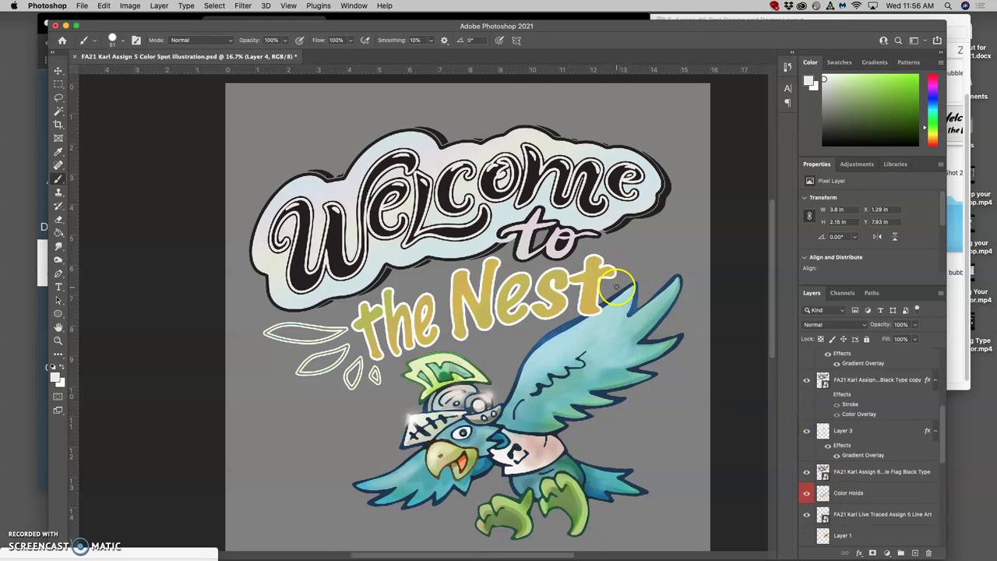
pyautogui.press('super+minus')
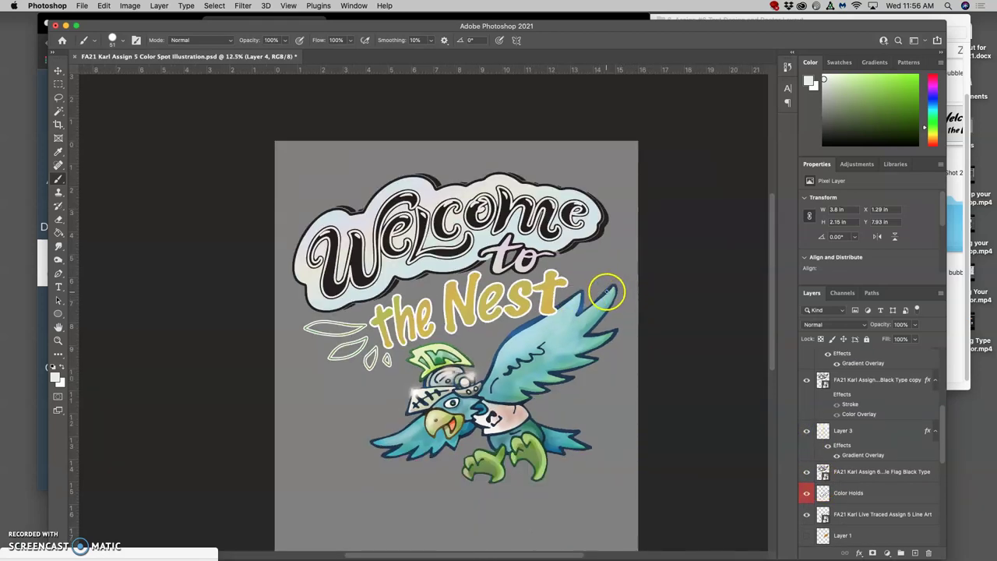
pyautogui.scroll(-1, 606, 290)
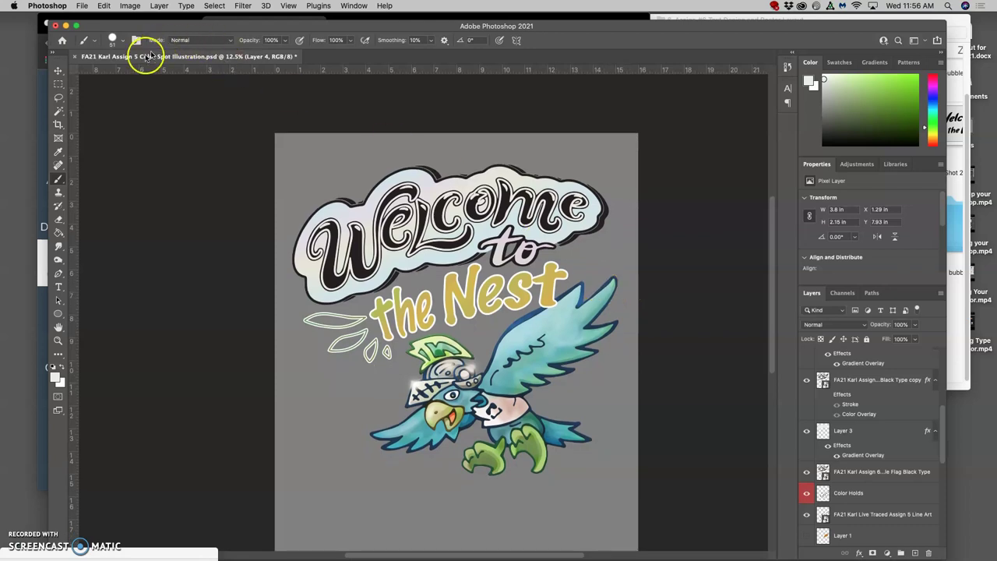
# - Save the document to the Desktop as a new Photoshop file, changing the file name's ending to "Assign 6 Color Poster"
pyautogui.click(81, 6)
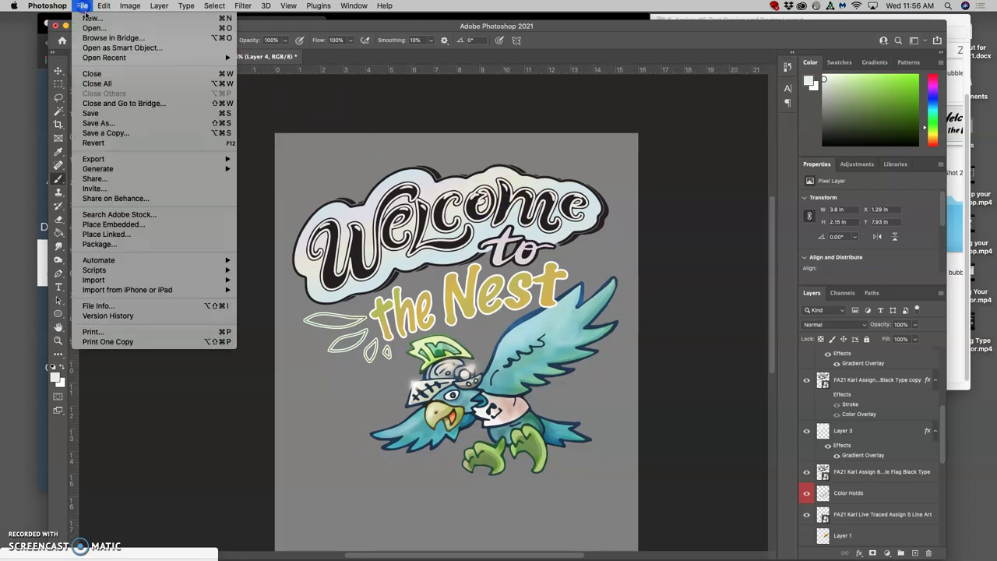
pyautogui.click(105, 115)
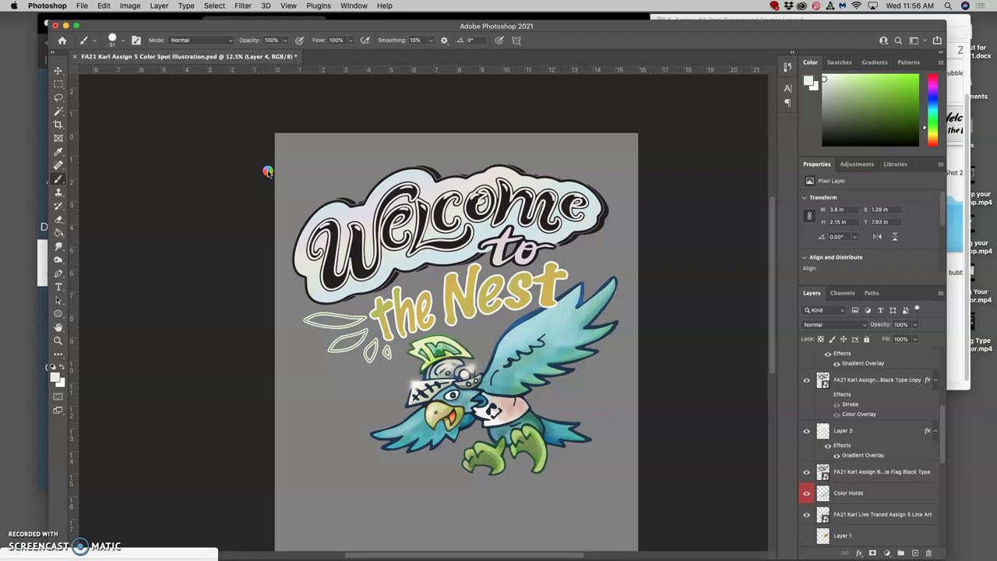
pyautogui.press('super+shift+s')
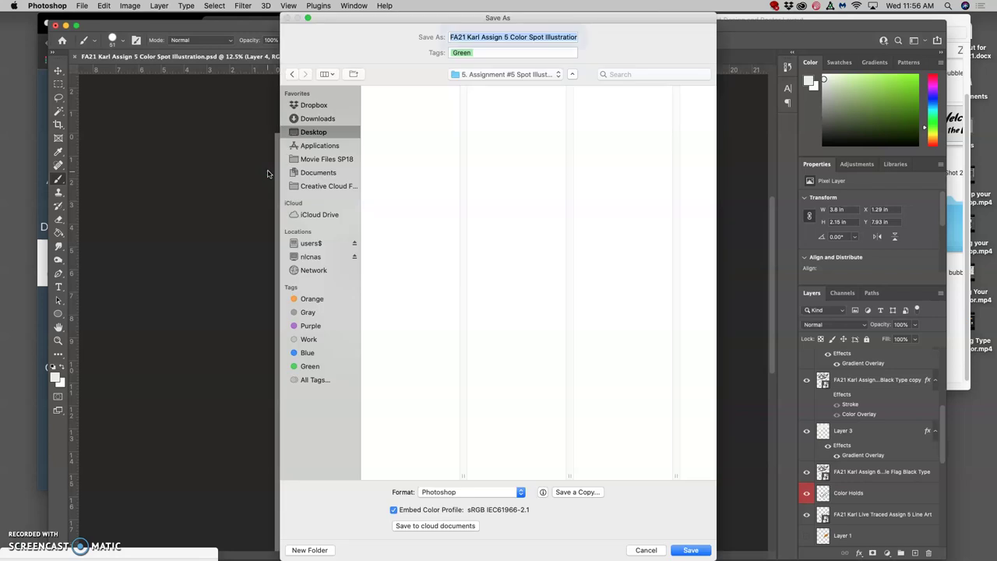
pyautogui.click(496, 76)
pyautogui.click(502, 37)
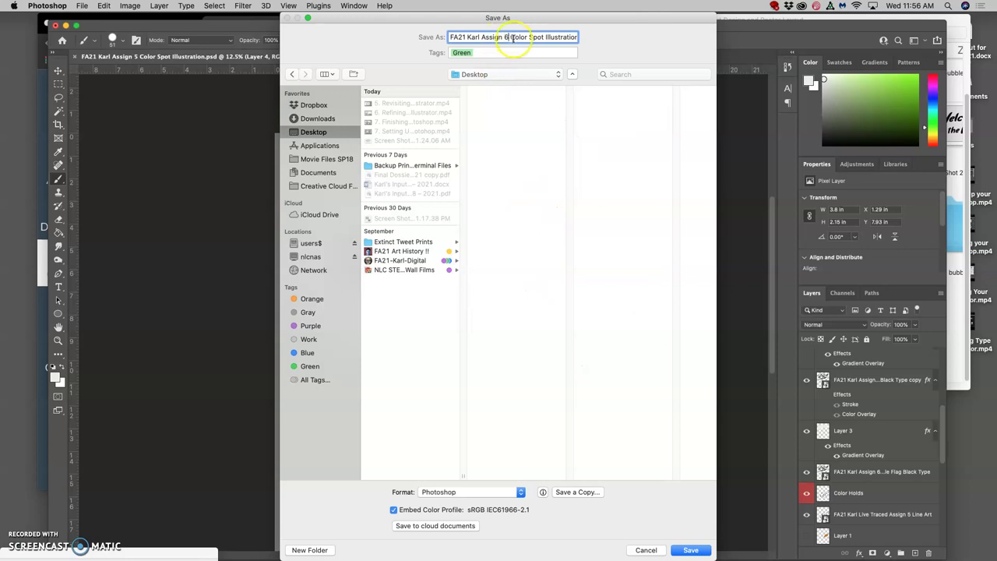
pyautogui.moveTo(532, 37); pyautogui.dragTo(569, 40)
pyautogui.write('Pos')
pyautogui.click(692, 550)
pyautogui.click(690, 550)
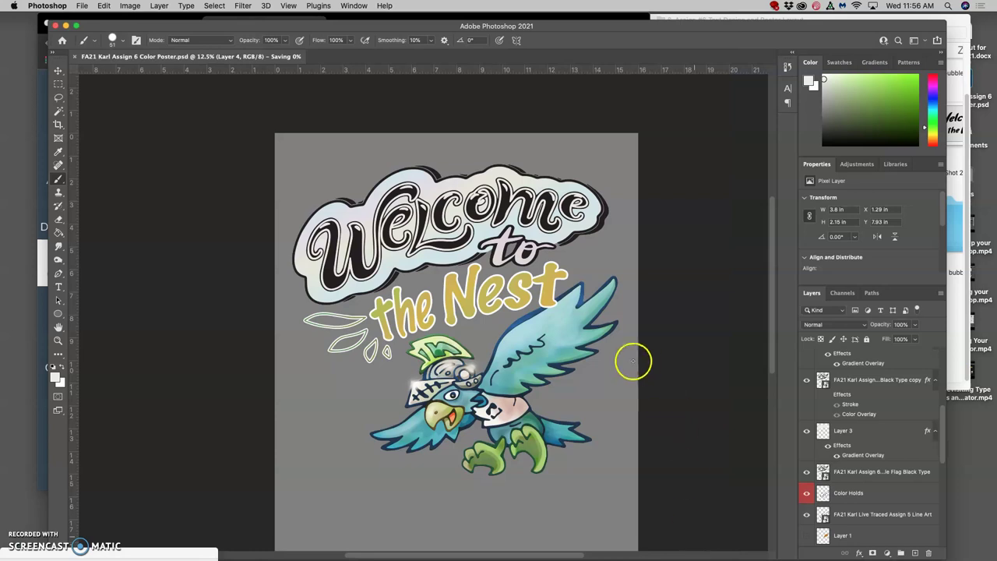
# - Turn on the layer effects of the Black Type copy layer and hide its Stroke effect
pyautogui.press('super+minus')
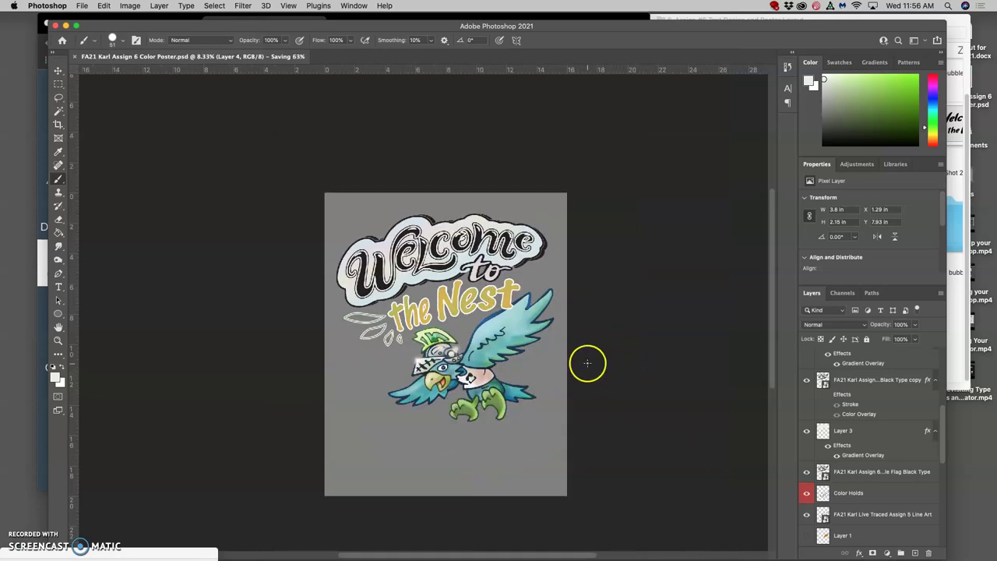
pyautogui.hscroll(1, 585, 361)
pyautogui.press('super+equal')
pyautogui.scroll(-1, 587, 362)
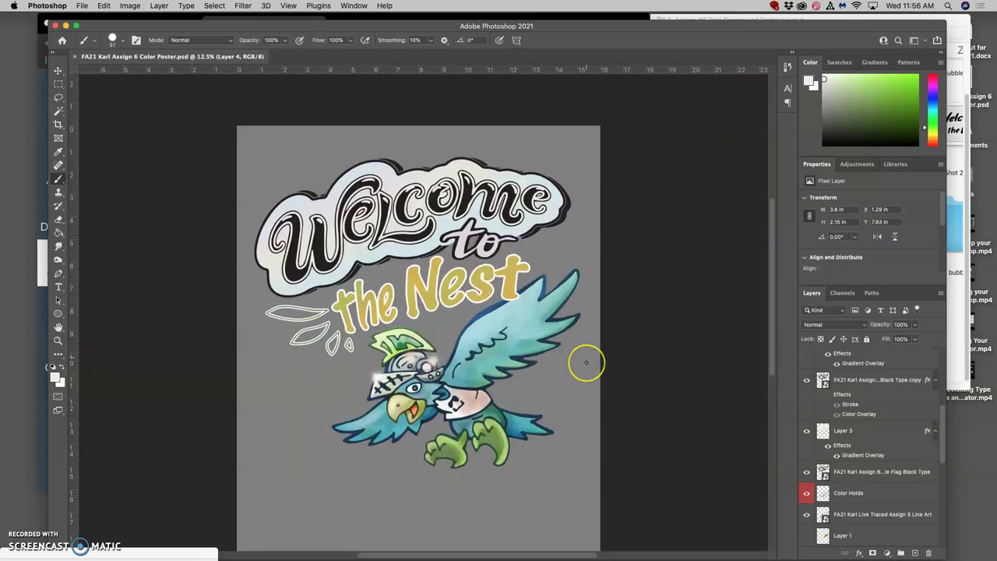
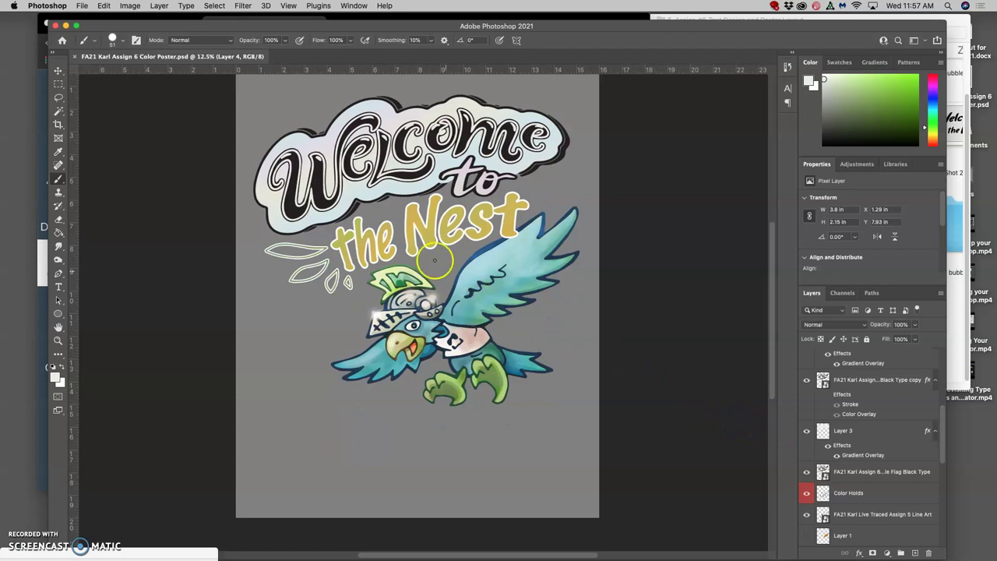
pyautogui.scroll(2, 880, 393)
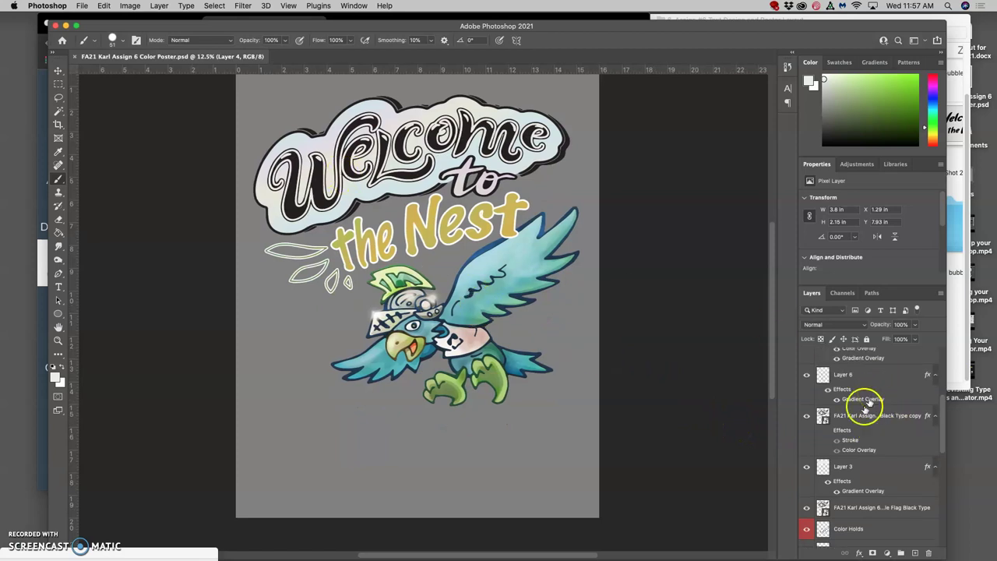
pyautogui.click(826, 430)
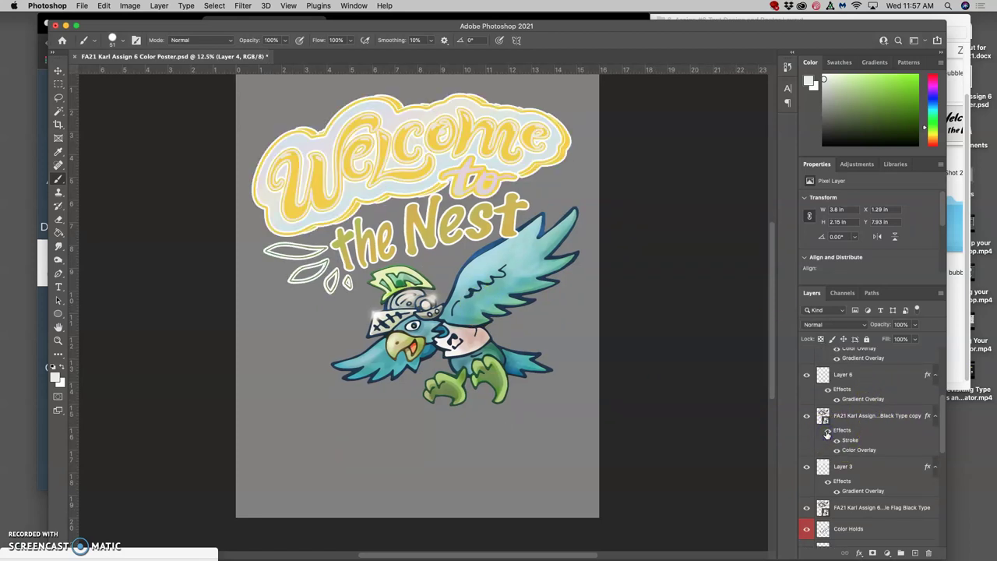
pyautogui.click(827, 433)
pyautogui.click(827, 433)
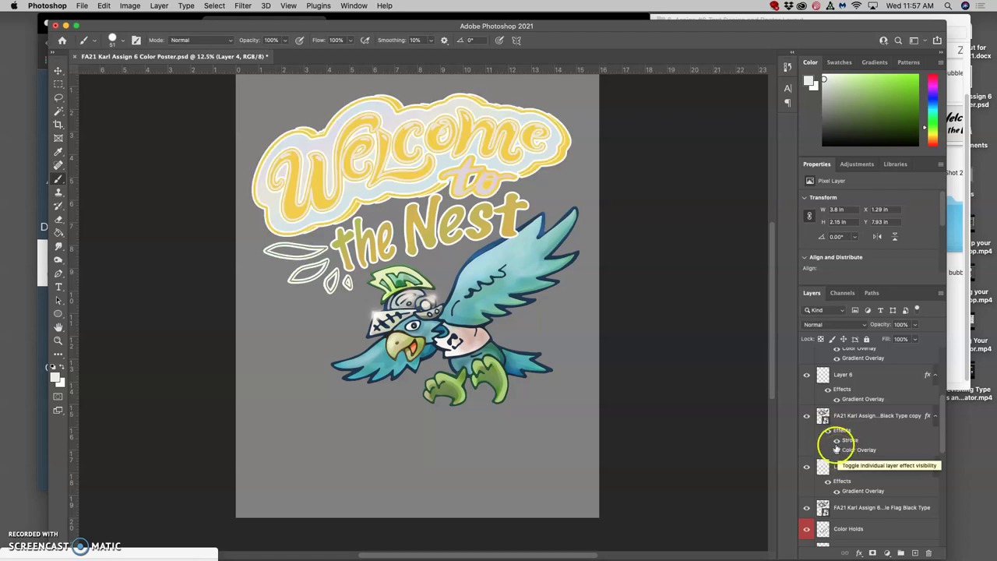
pyautogui.click(836, 440)
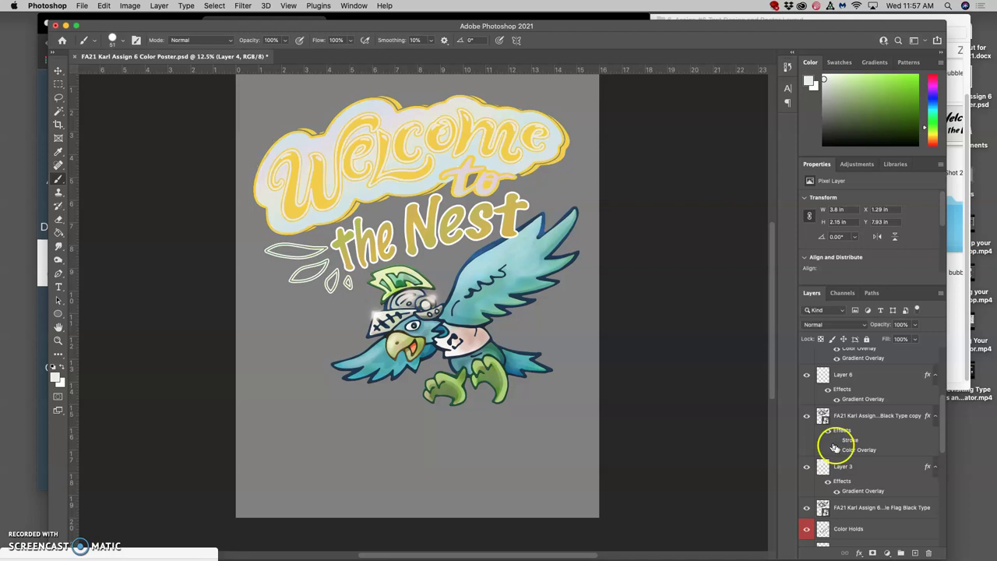
# - Change the Black Type copy layer's Color Overlay to dark navy (1c2634) at about 78% opacity and enable its Gradient Overlay
pyautogui.doubleClick(856, 449)
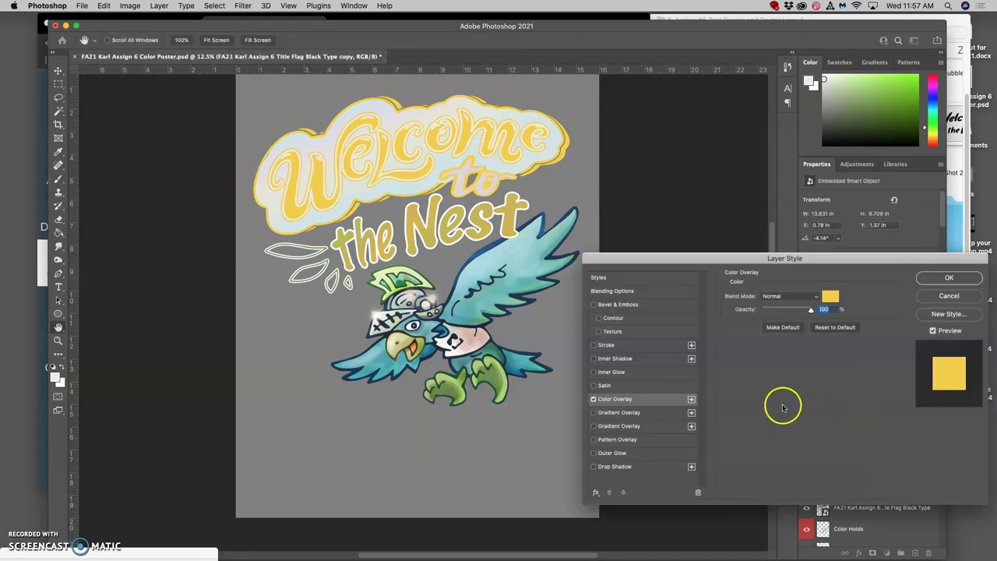
pyautogui.click(830, 297)
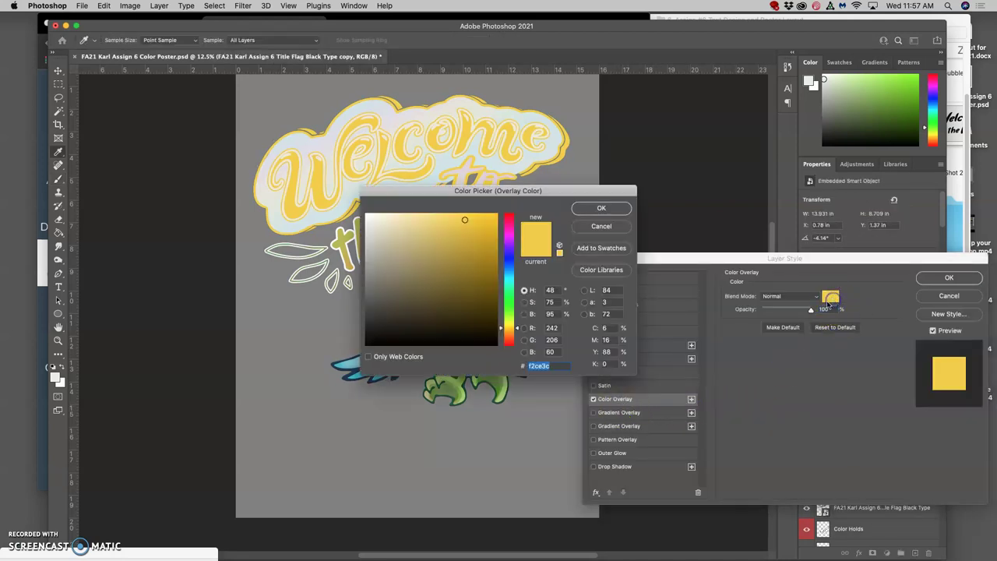
pyautogui.click(468, 311)
pyautogui.moveTo(469, 313)
pyautogui.mouseDown()
pyautogui.moveTo(483, 288)
pyautogui.moveTo(476, 281)
pyautogui.moveTo(469, 303)
pyautogui.mouseUp()
pyautogui.click(509, 264)
pyautogui.moveTo(507, 263); pyautogui.dragTo(507, 257)
pyautogui.moveTo(448, 292); pyautogui.dragTo(427, 303)
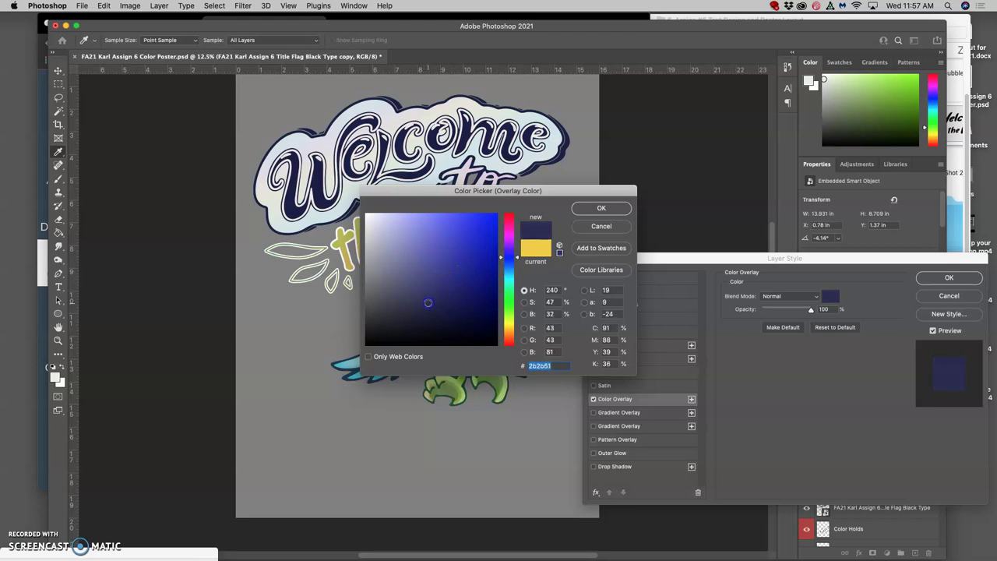
pyautogui.click(508, 264)
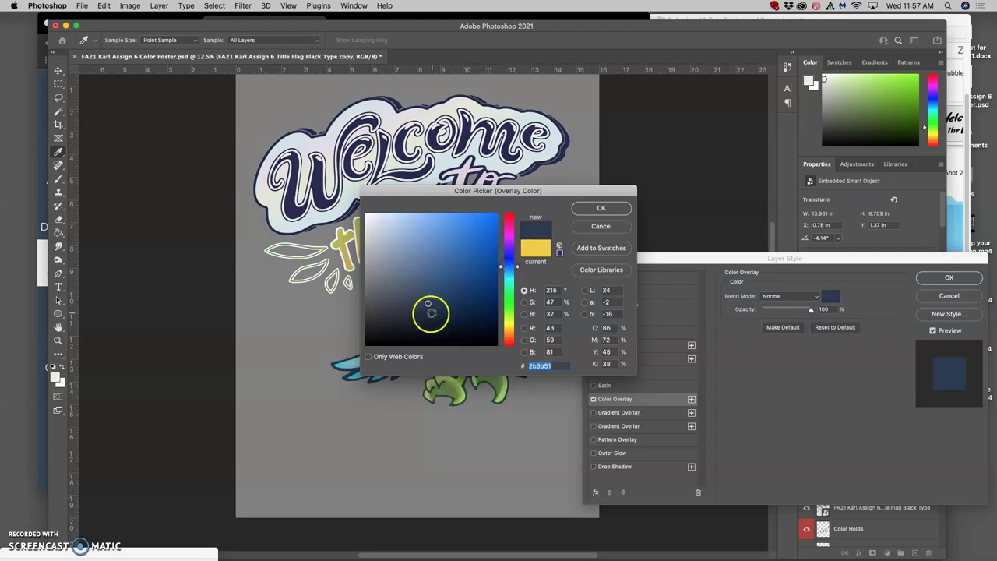
pyautogui.moveTo(430, 313); pyautogui.dragTo(426, 317)
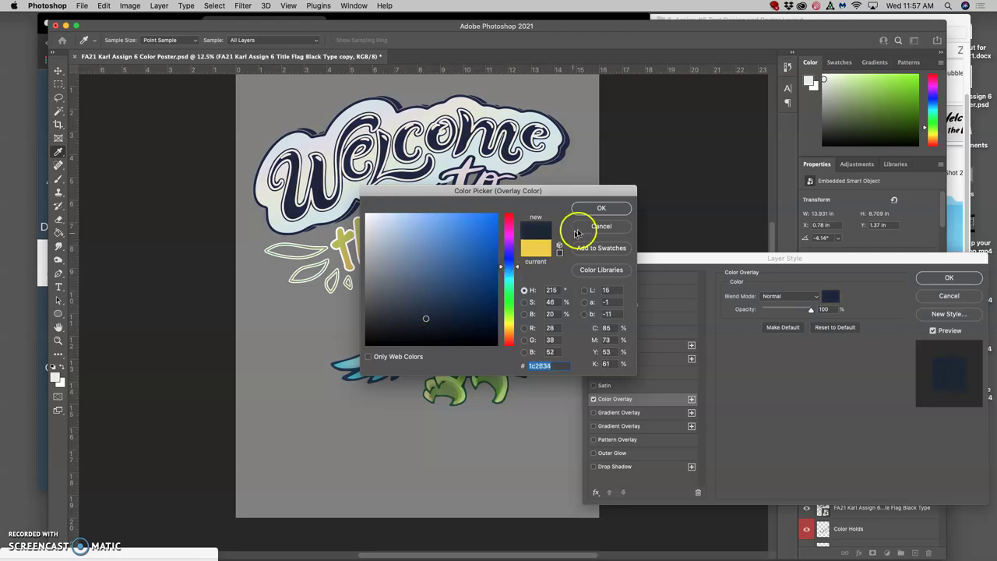
pyautogui.click(600, 209)
pyautogui.click(592, 412)
pyautogui.moveTo(815, 318); pyautogui.dragTo(801, 316)
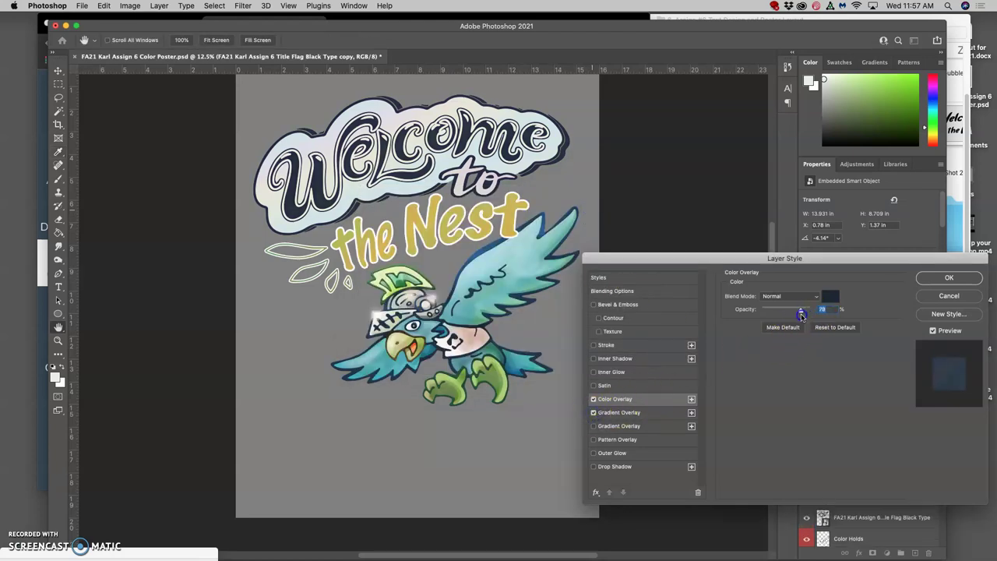
# - Set the Gradient Overlay to a dark blue preset from the Blues group at 79% opacity and apply the layer style
pyautogui.click(679, 412)
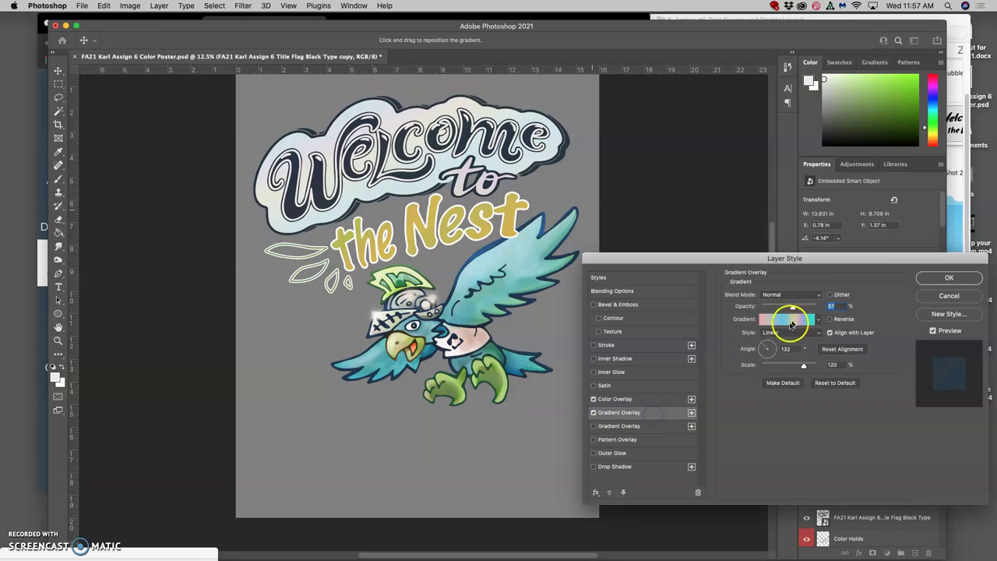
pyautogui.click(817, 320)
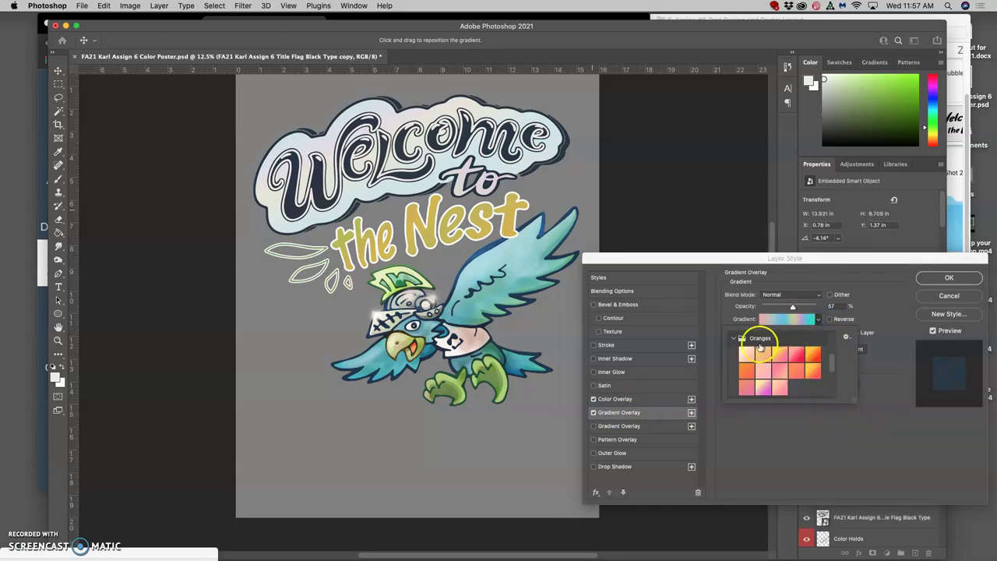
pyautogui.click(733, 338)
pyautogui.scroll(2, 760, 345)
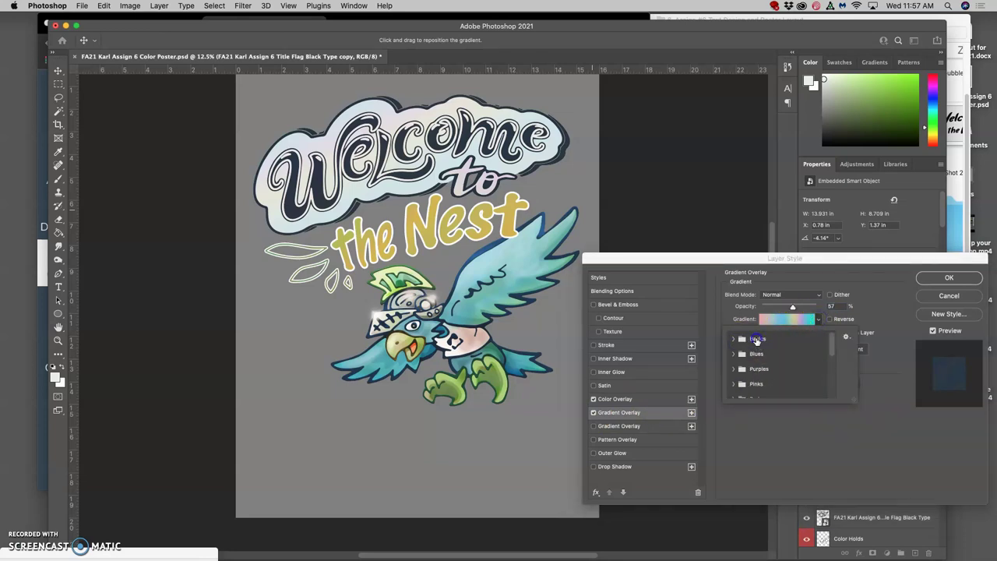
pyautogui.click(756, 340)
pyautogui.click(734, 340)
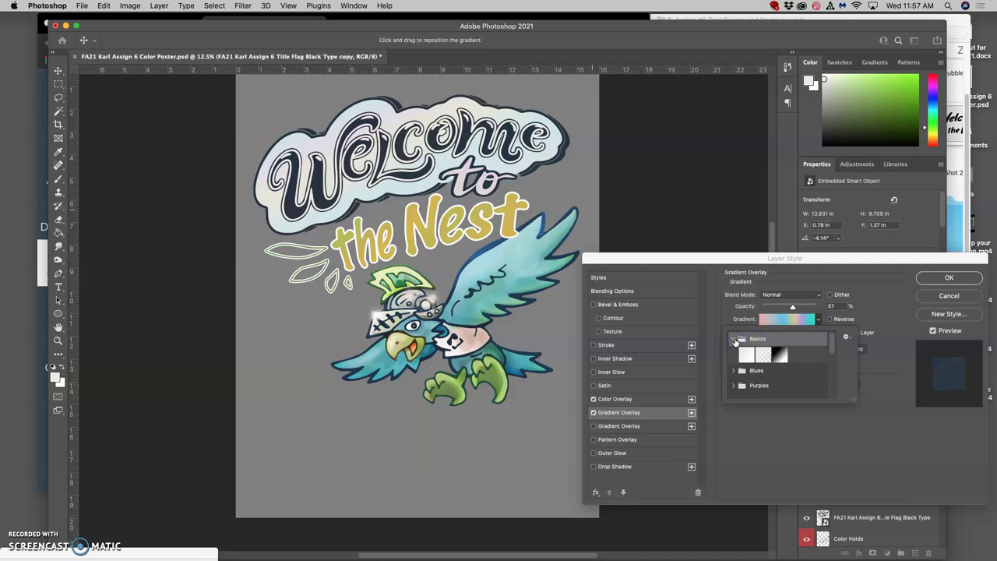
pyautogui.click(733, 340)
pyautogui.click(733, 353)
pyautogui.scroll(-5, 786, 365)
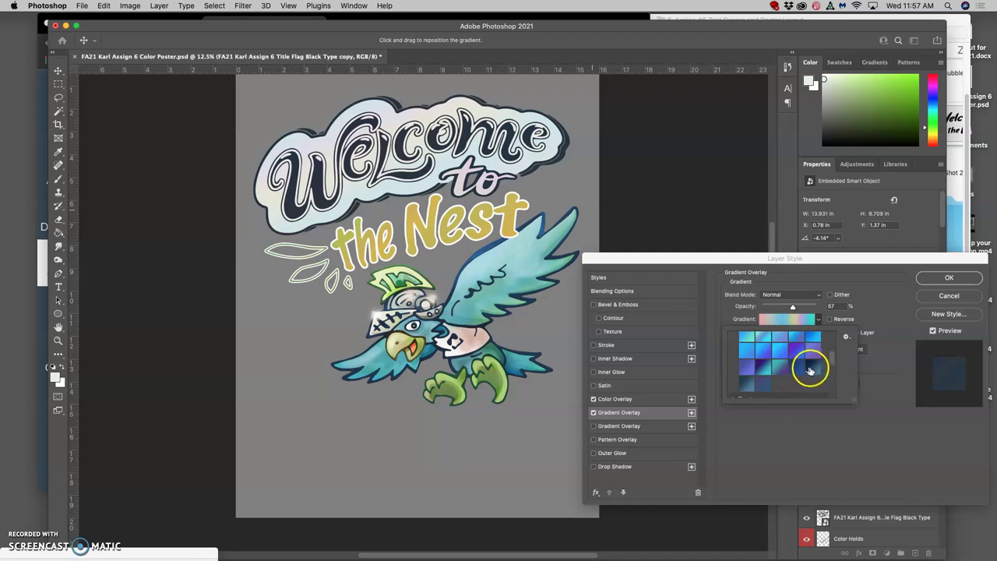
pyautogui.click(748, 383)
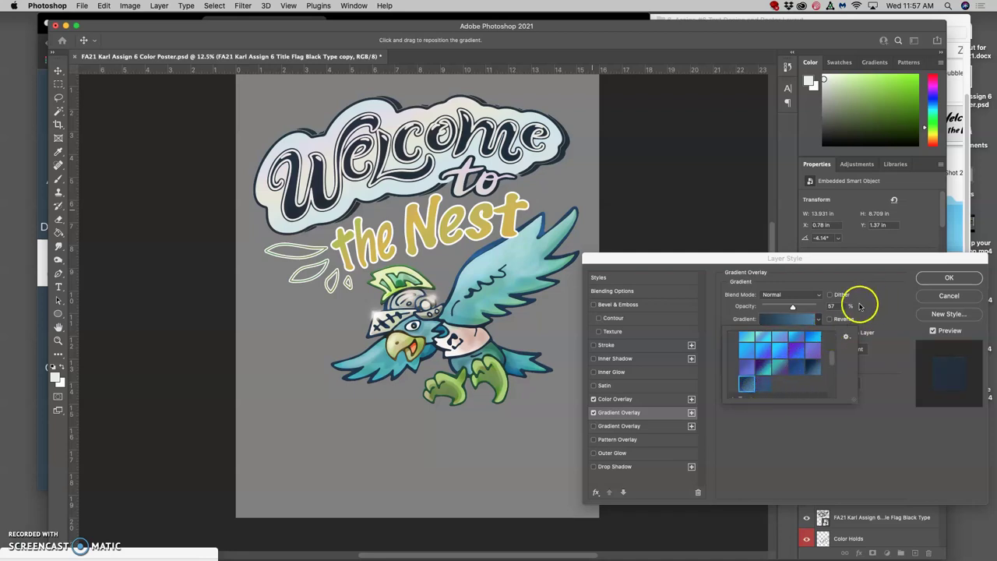
pyautogui.moveTo(792, 306); pyautogui.dragTo(809, 309)
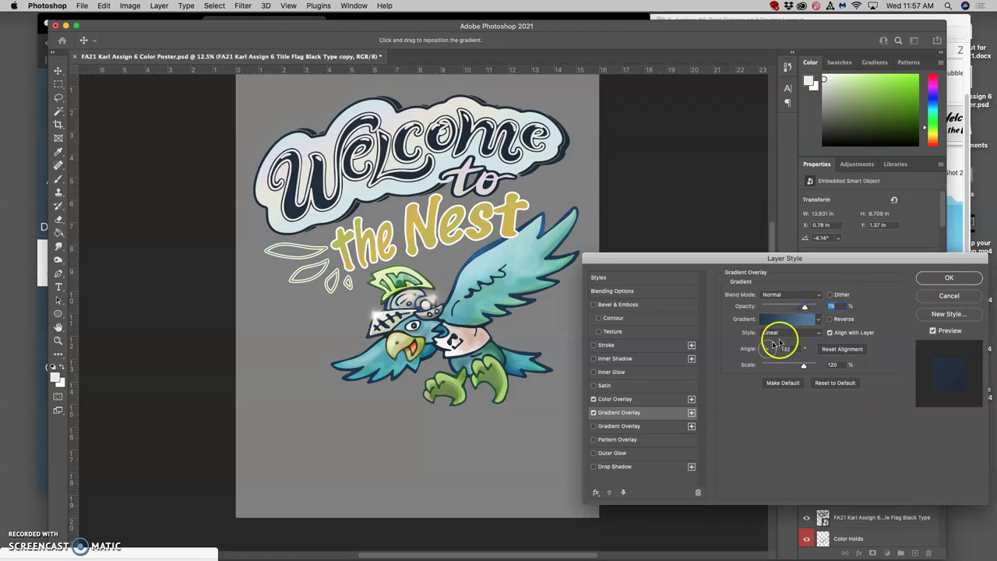
pyautogui.click(949, 277)
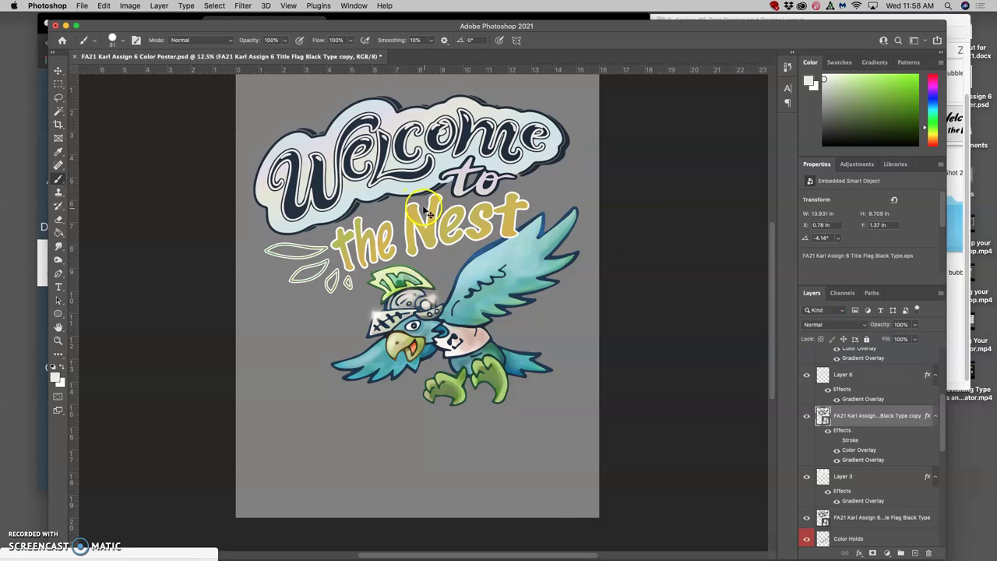
# - Inspect the "Welcome to the Nest" lettering up close, comparing the Black Type copy layer with and without its Color Overlay
pyautogui.scroll(3, 428, 214)
pyautogui.scroll(5, 345, 182)
pyautogui.scroll(-3, 343, 184)
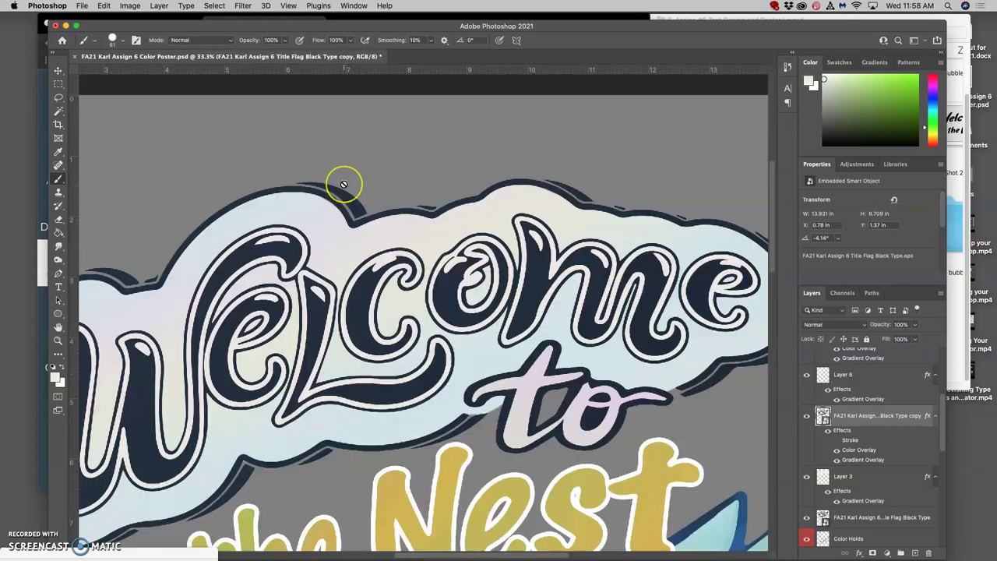
pyautogui.scroll(-5, 344, 184)
pyautogui.scroll(3, 343, 184)
pyautogui.scroll(2, 343, 184)
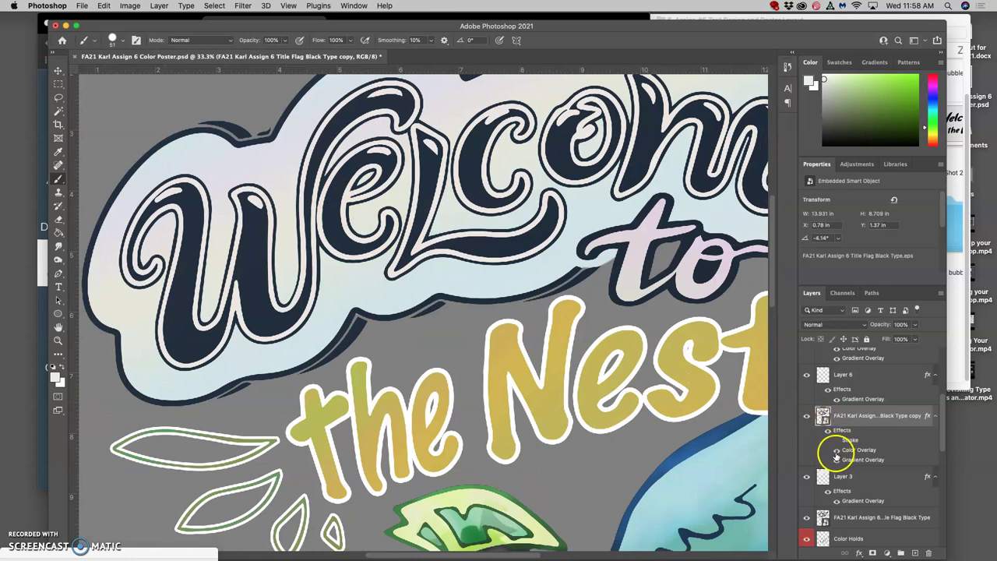
pyautogui.click(836, 451)
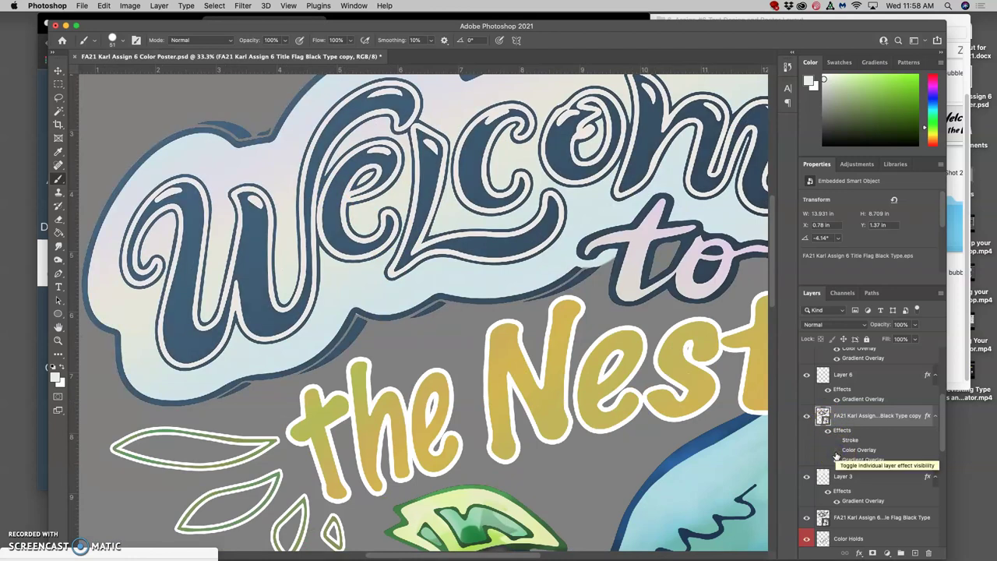
pyautogui.click(835, 451)
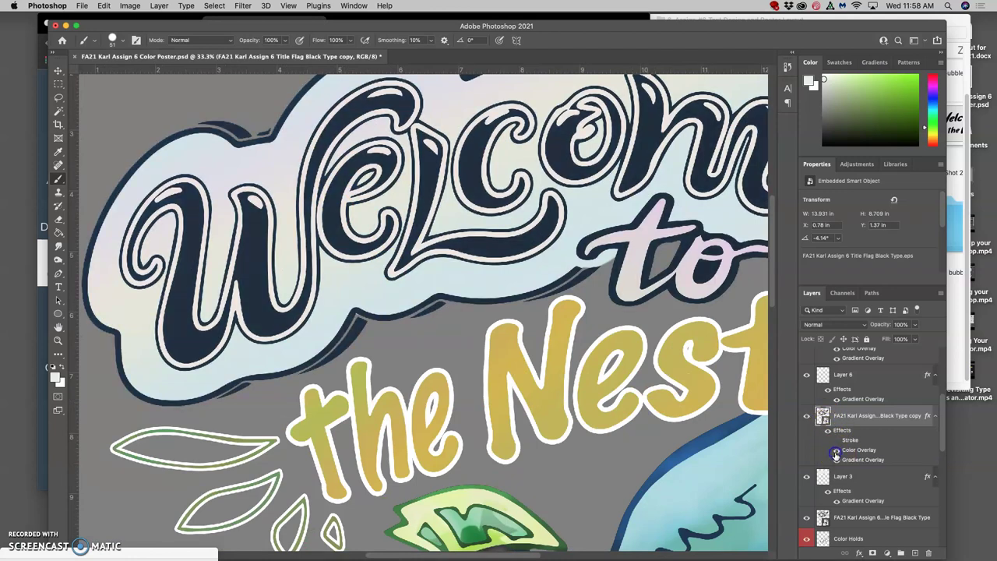
# - Compare the lettering with and without the Gradient Overlay on the Black Type copy layer
pyautogui.click(837, 460)
pyautogui.click(836, 460)
pyautogui.click(837, 460)
pyautogui.click(836, 460)
pyautogui.click(836, 460)
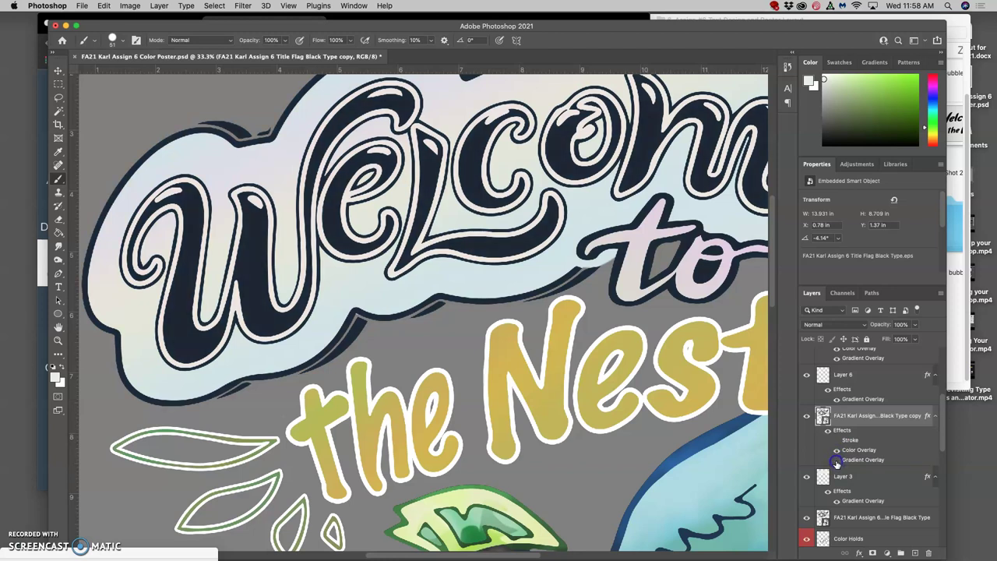
pyautogui.click(836, 460)
# - Examine the whole poster at reduced size to judge how the lettering colours work with the bird illustration
pyautogui.press('super+minus')
pyautogui.press('super+minus')
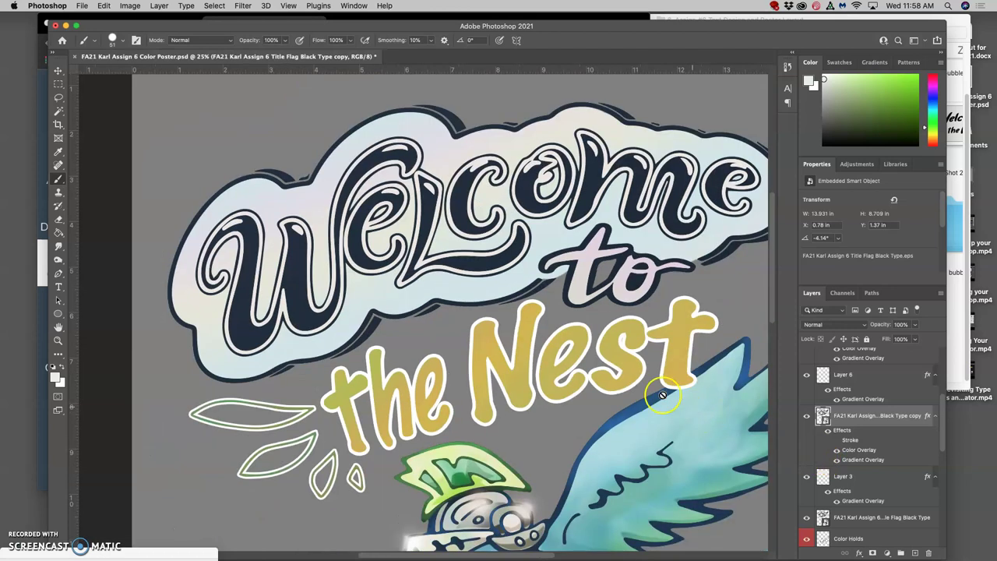
pyautogui.scroll(-2, 611, 381)
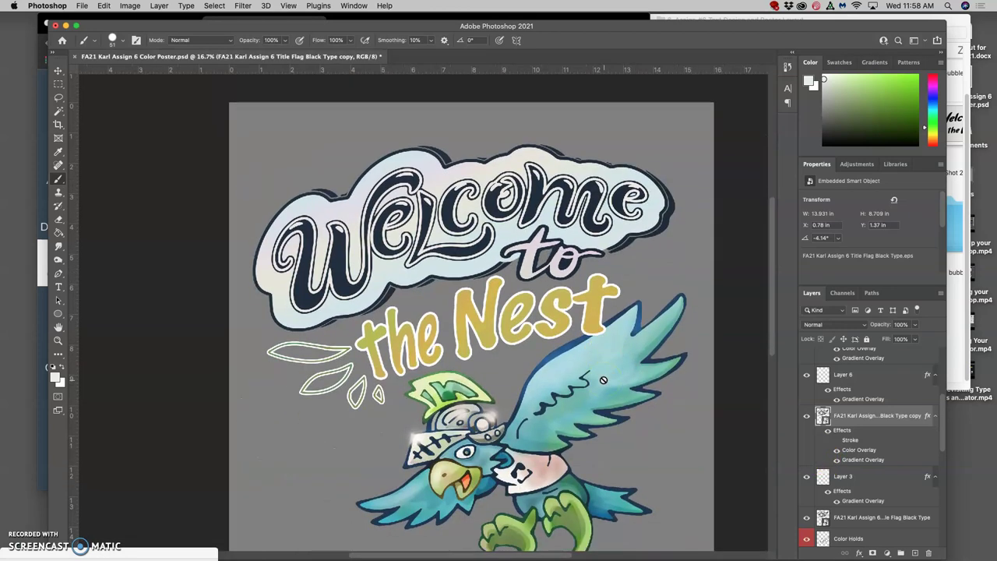
pyautogui.scroll(-2, 603, 379)
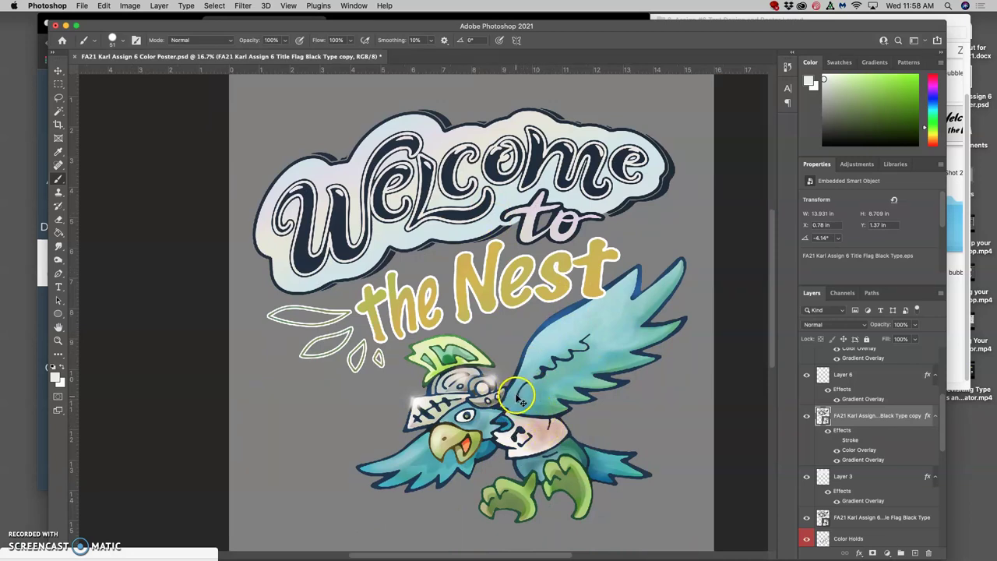
pyautogui.press('super+minus')
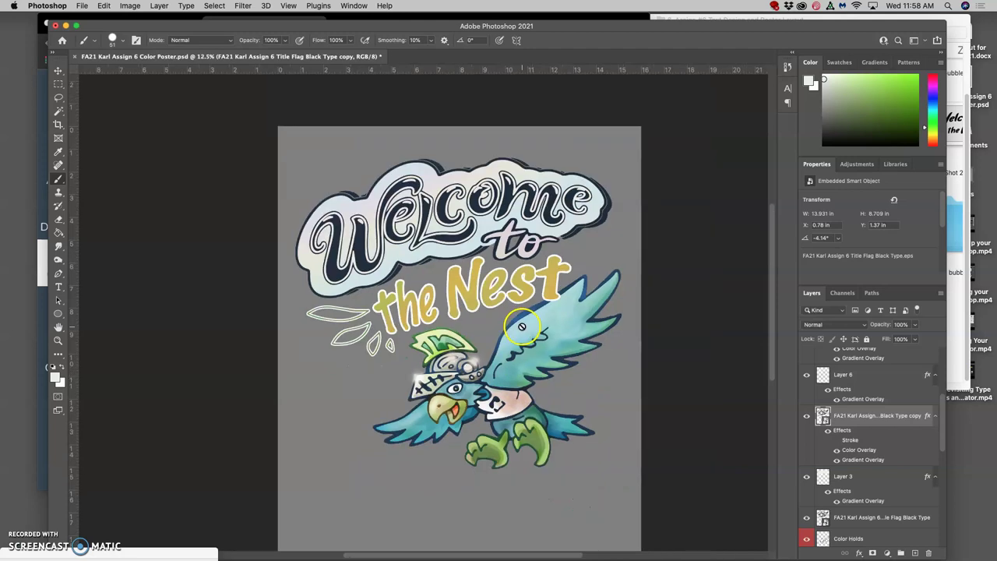
pyautogui.scroll(-3, 524, 319)
pyautogui.scroll(2, 567, 330)
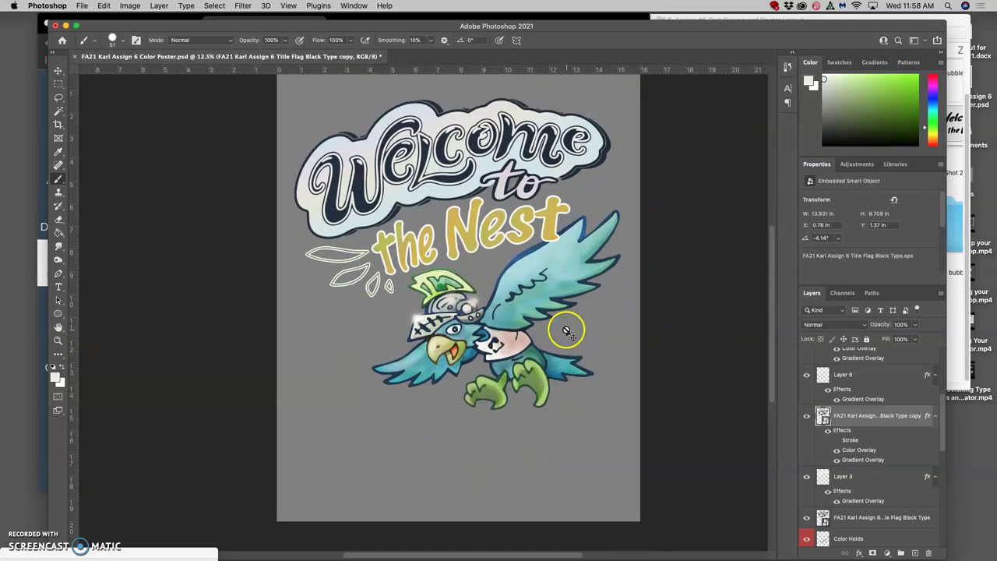
pyautogui.press('super+minus')
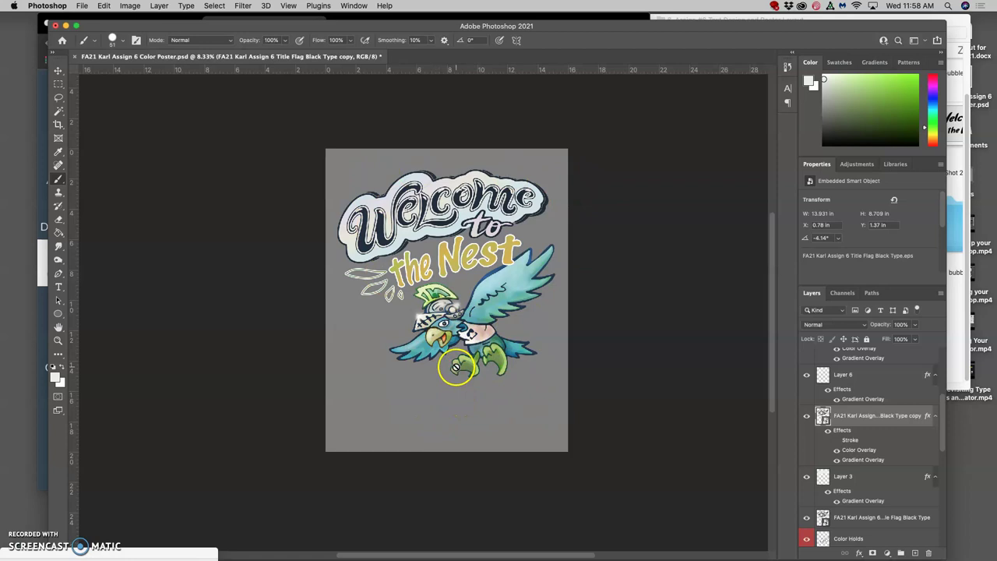
# - Draw a rectangle shape about 15.33 by 19.23 in above the Blank White copy 2 layer, leaving a narrow border around the poster
pyautogui.scroll(4, 872, 398)
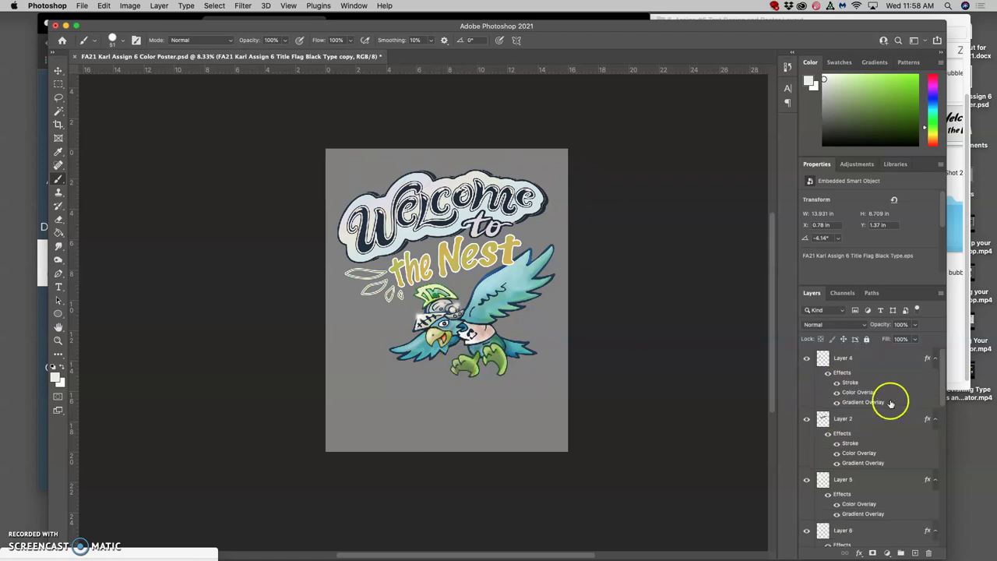
pyautogui.scroll(-10, 911, 399)
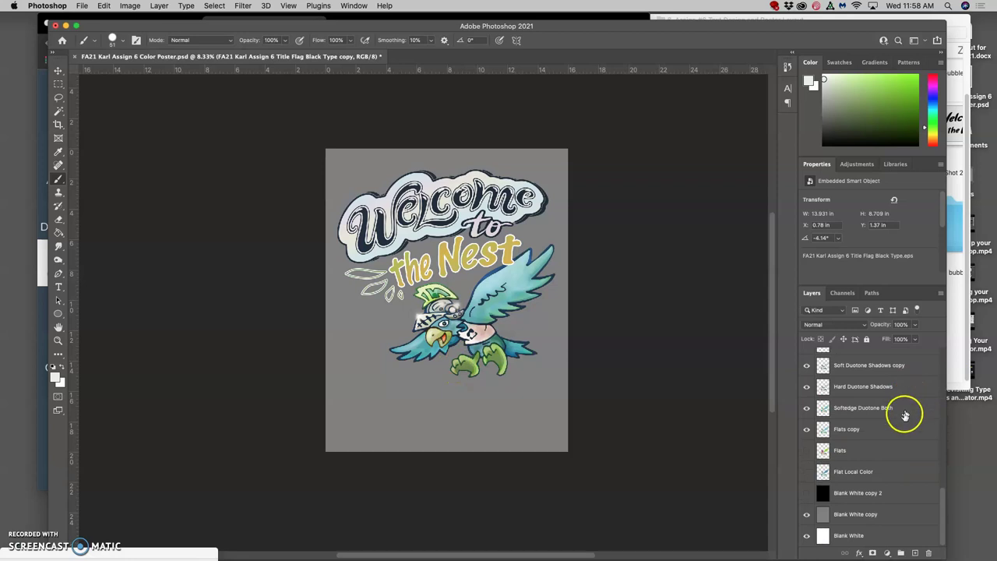
pyautogui.click(872, 494)
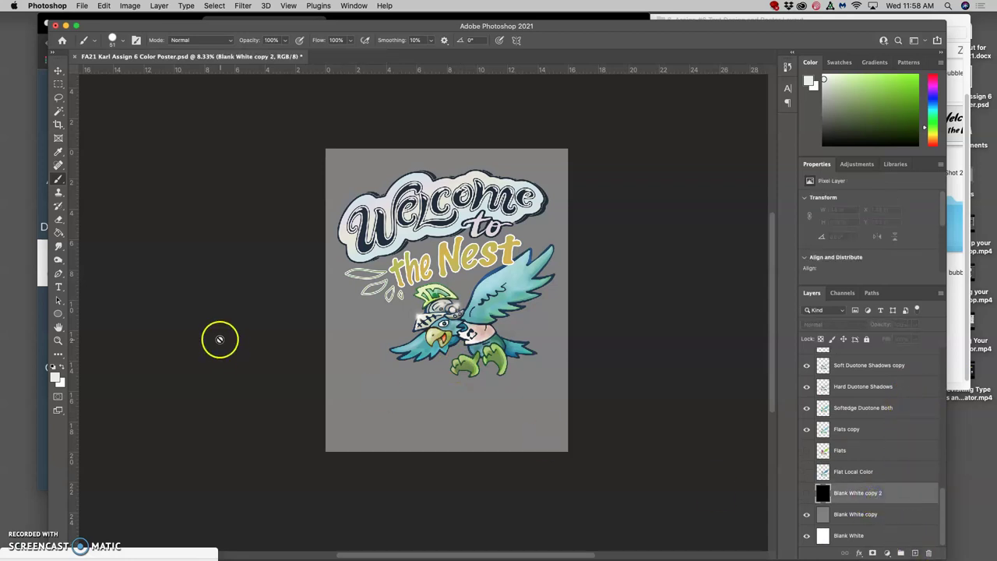
pyautogui.click(59, 316)
pyautogui.moveTo(61, 319); pyautogui.dragTo(137, 314)
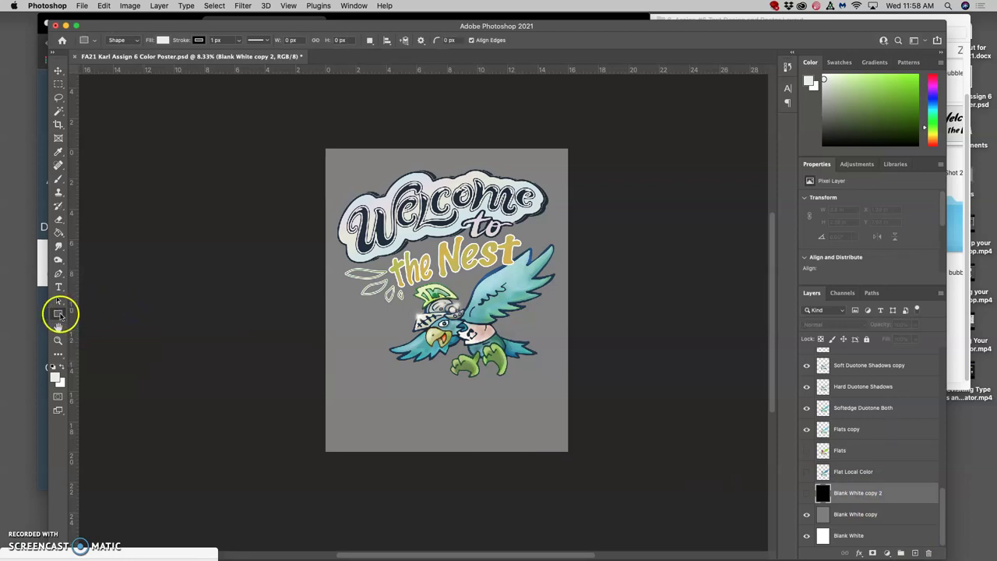
pyautogui.click(59, 315)
pyautogui.moveTo(59, 315); pyautogui.dragTo(91, 315)
pyautogui.moveTo(331, 155); pyautogui.dragTo(562, 446)
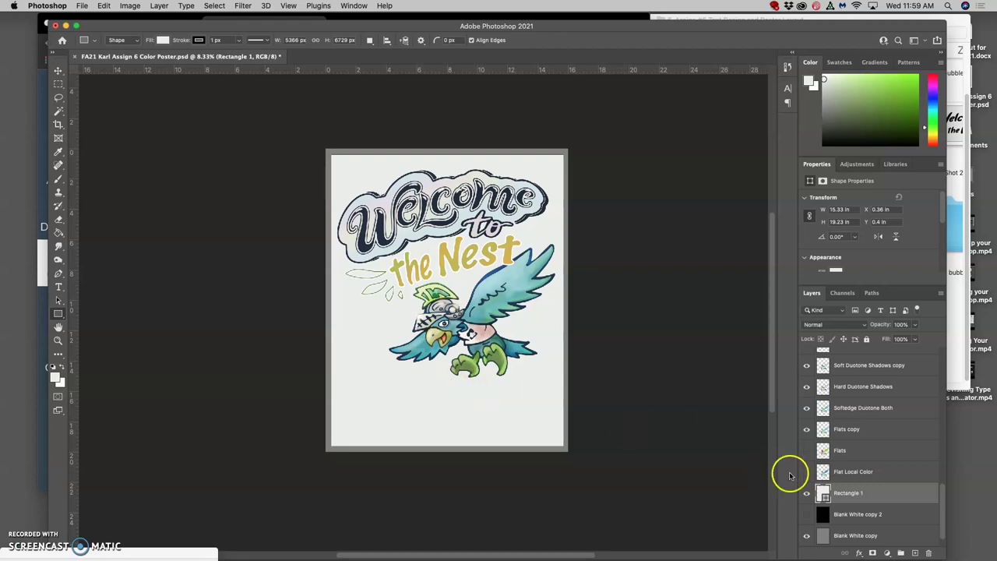
# - Enable a Gradient Overlay on the background rectangle and set its opacity to 48%
pyautogui.doubleClick(890, 495)
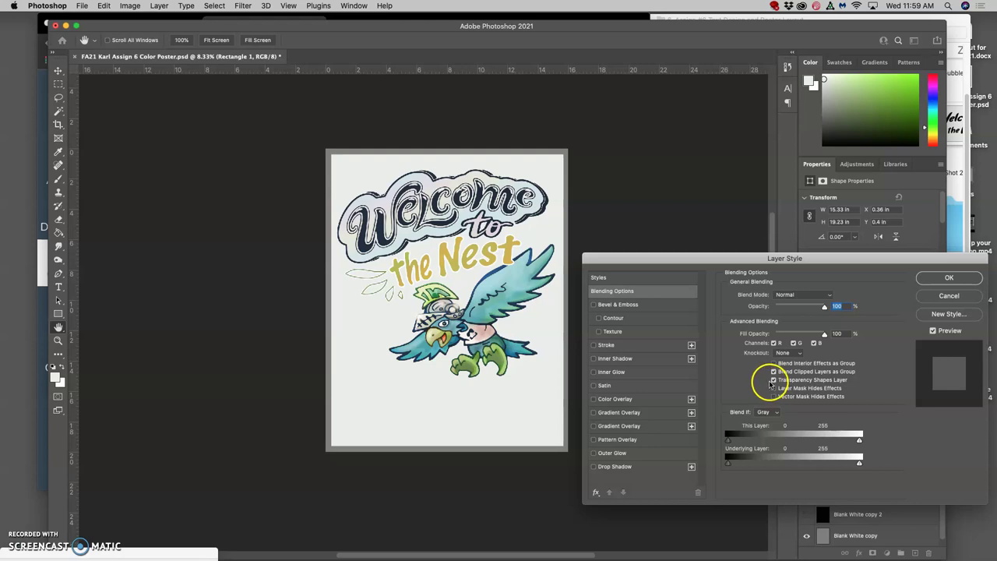
pyautogui.click(594, 413)
pyautogui.click(616, 414)
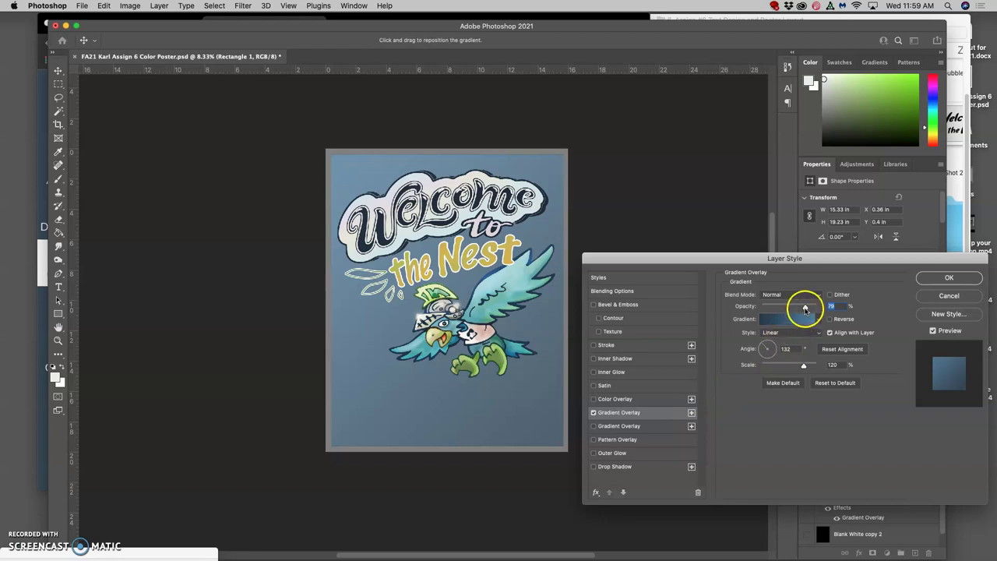
pyautogui.moveTo(805, 310); pyautogui.dragTo(787, 309)
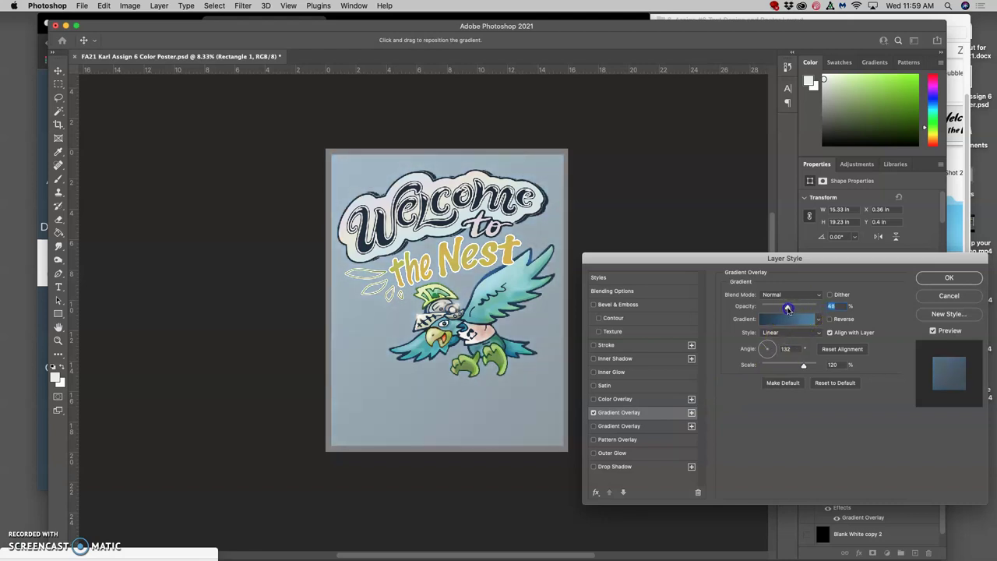
# - Add a muted green colour stop at 39% to the rectangle's blue gradient and accept the edited gradient
pyautogui.click(795, 326)
pyautogui.click(721, 319)
pyautogui.moveTo(718, 321); pyautogui.dragTo(677, 320)
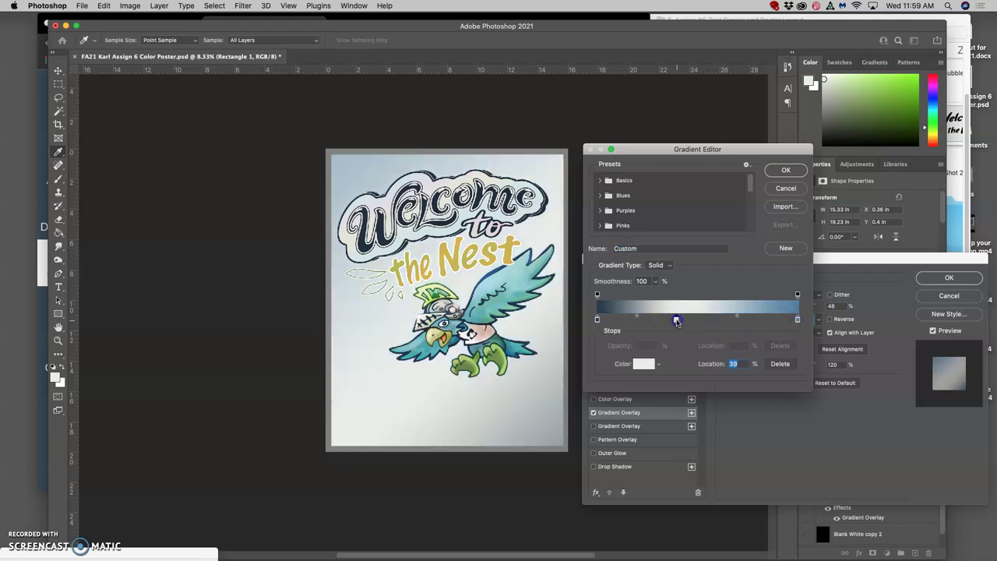
pyautogui.doubleClick(676, 321)
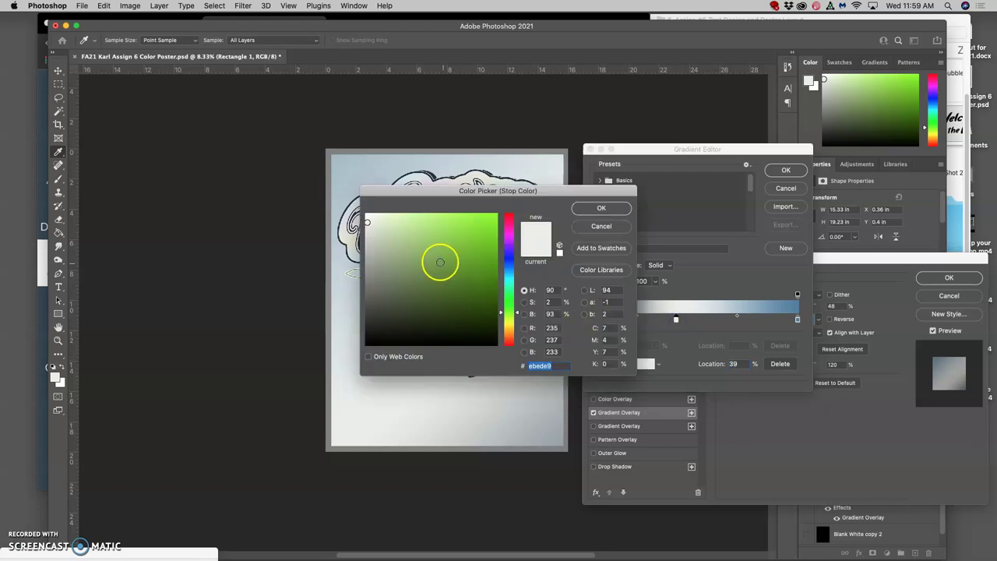
pyautogui.click(403, 258)
pyautogui.click(601, 208)
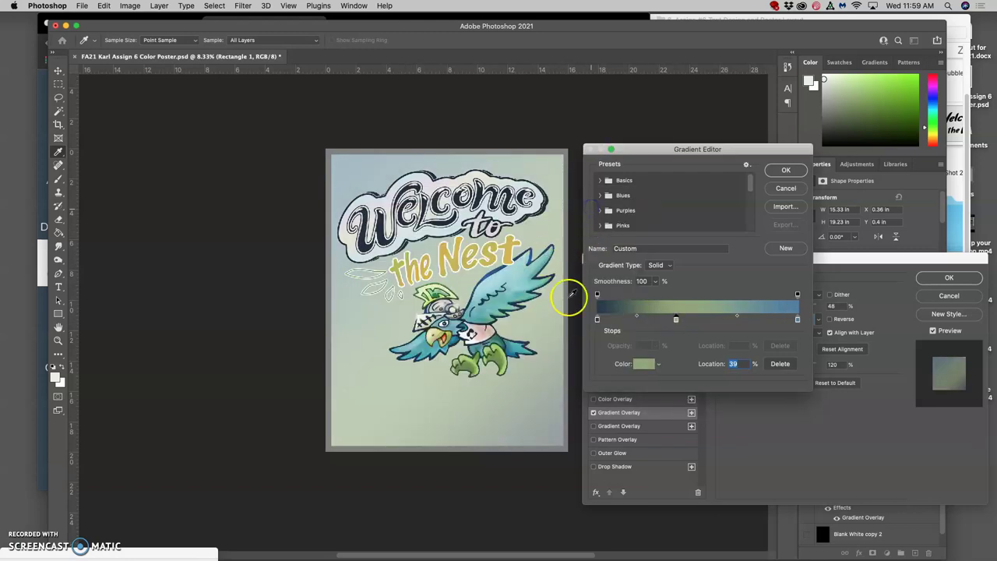
pyautogui.click(785, 171)
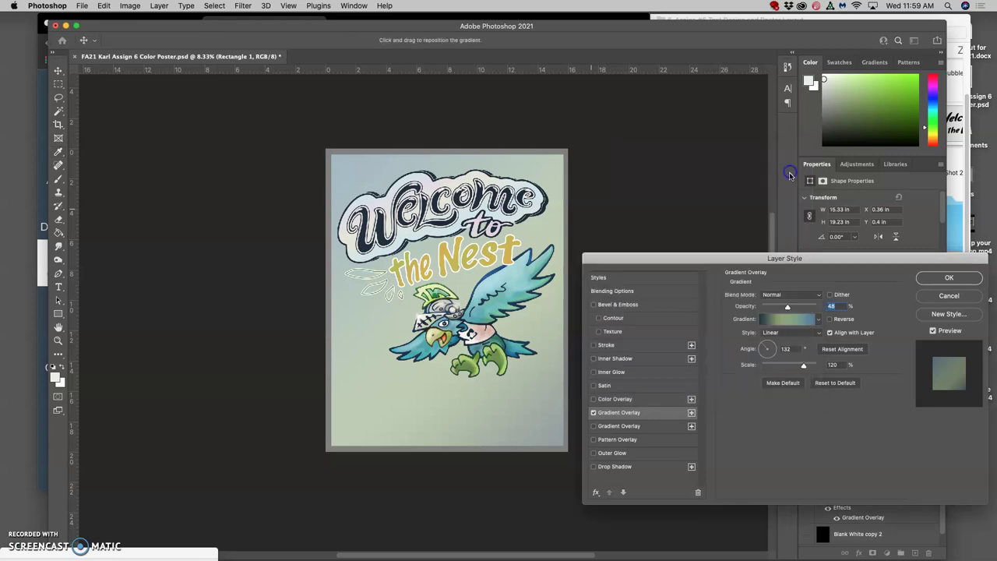
# - Enable the Bevel & Emboss Texture on the rectangle, scale it down, and choose the first pattern in the Water group
pyautogui.click(599, 332)
pyautogui.click(616, 335)
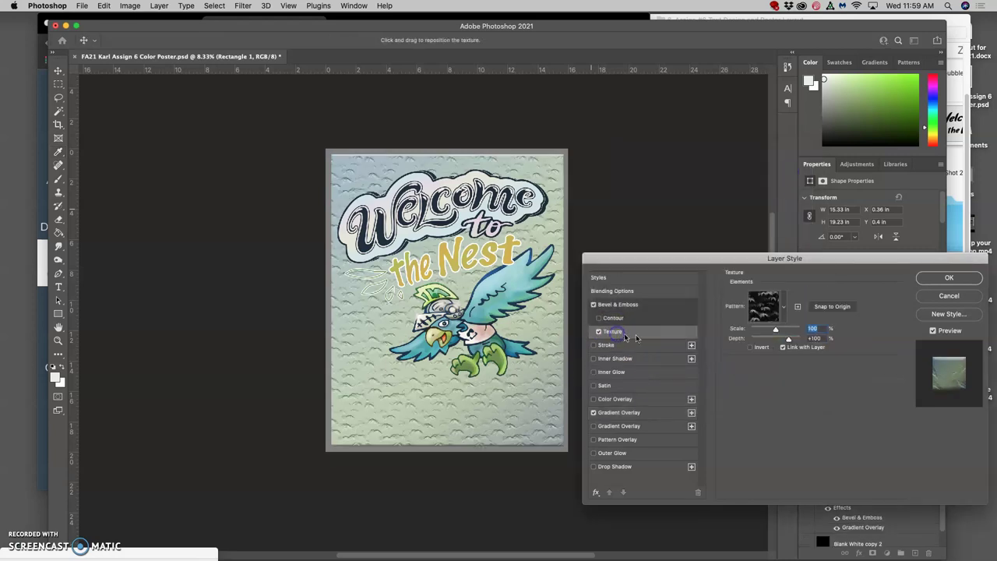
pyautogui.moveTo(789, 330); pyautogui.dragTo(751, 332)
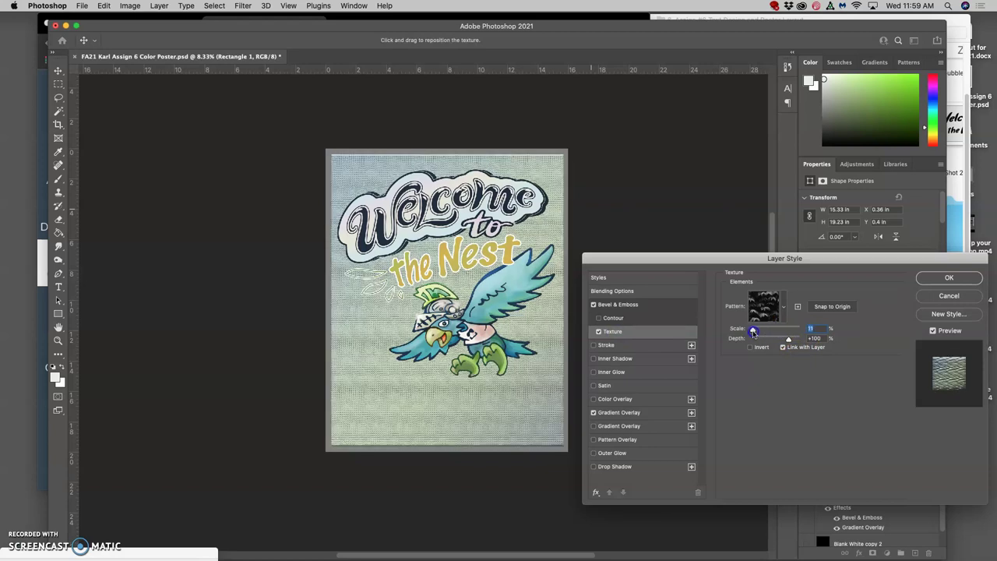
pyautogui.click(783, 308)
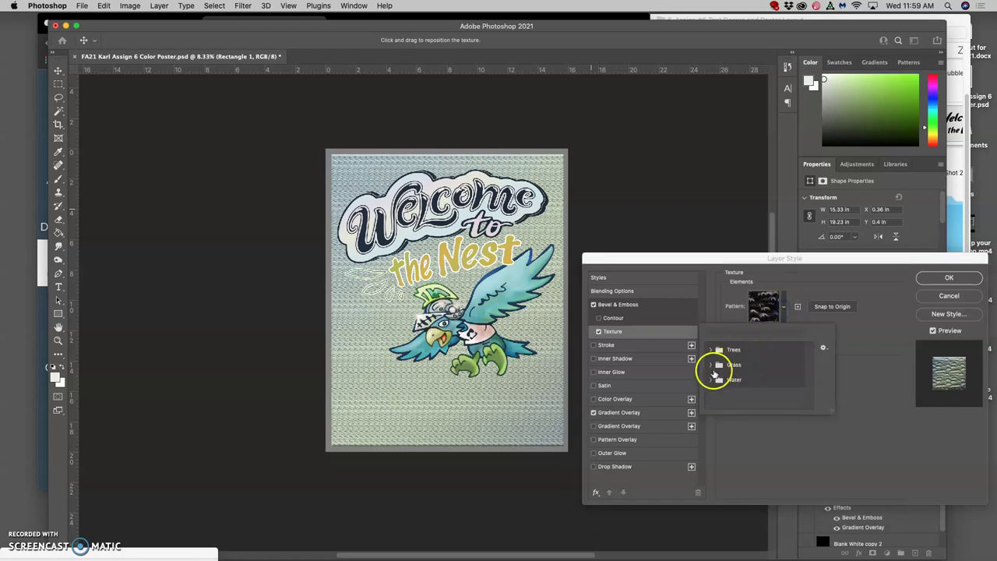
pyautogui.click(710, 380)
pyautogui.click(740, 395)
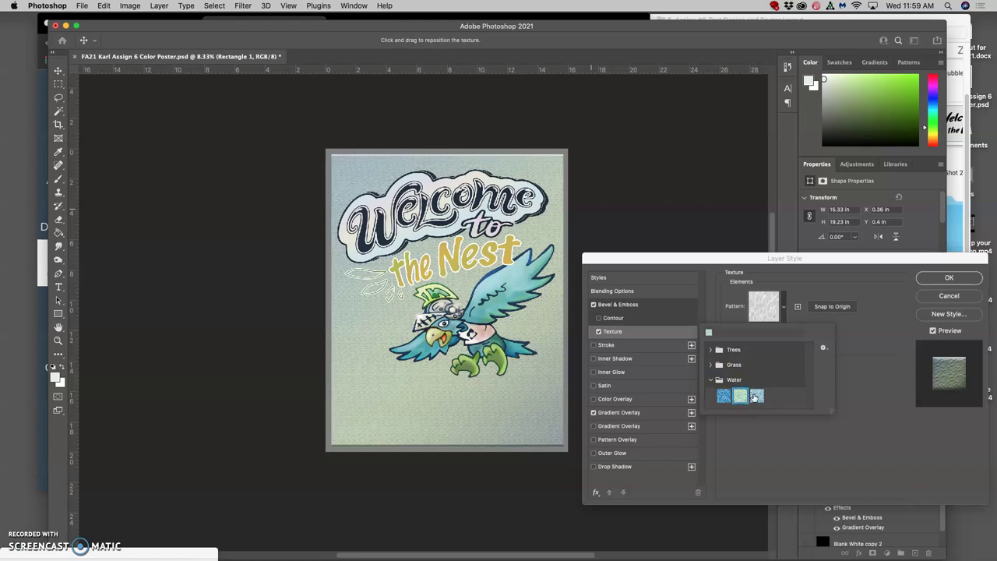
pyautogui.click(755, 396)
pyautogui.click(723, 396)
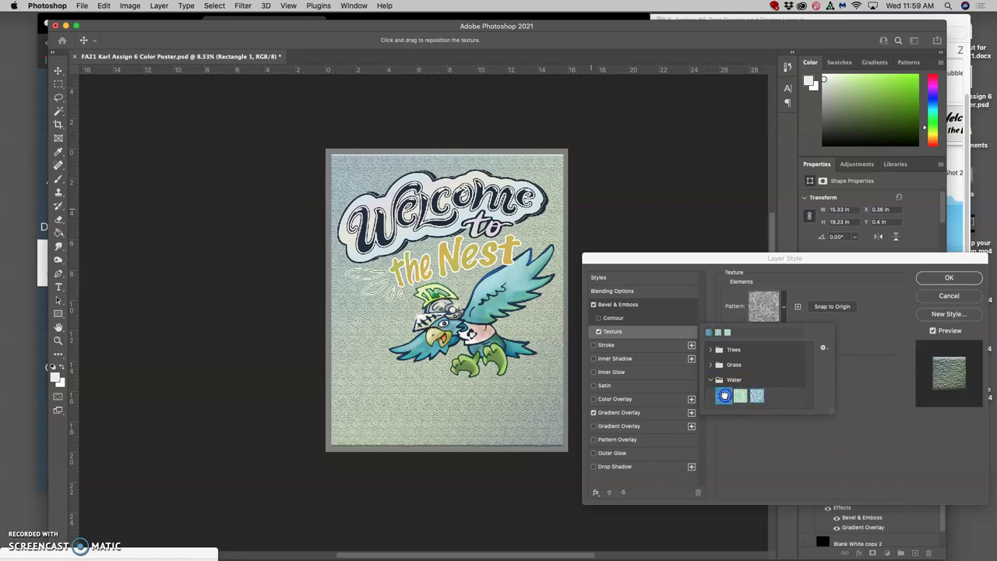
# - Apply the texture at 31% scale and -38% depth, and delete the rectangle layer
pyautogui.click(845, 330)
pyautogui.moveTo(790, 345); pyautogui.dragTo(771, 341)
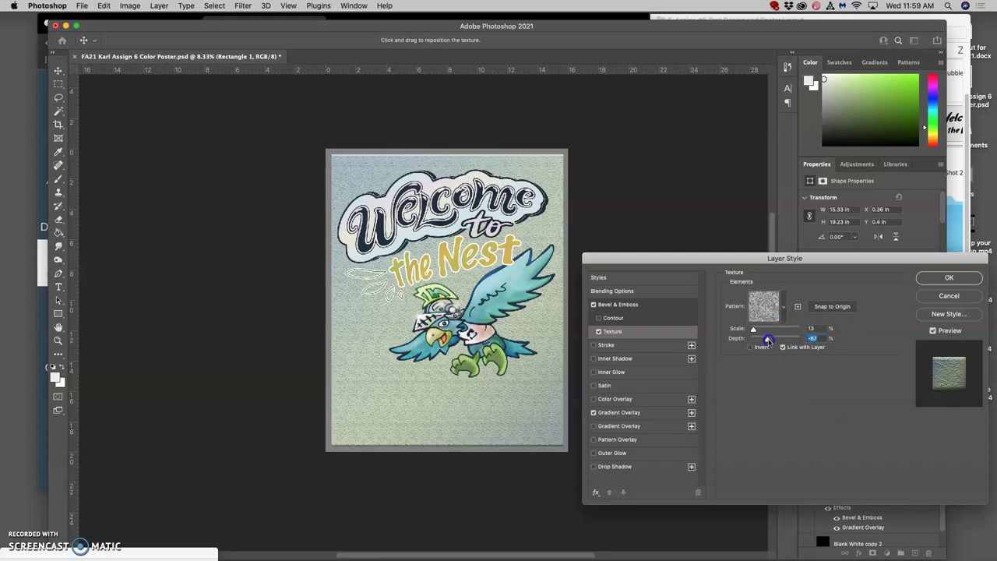
pyautogui.moveTo(753, 329); pyautogui.dragTo(757, 330)
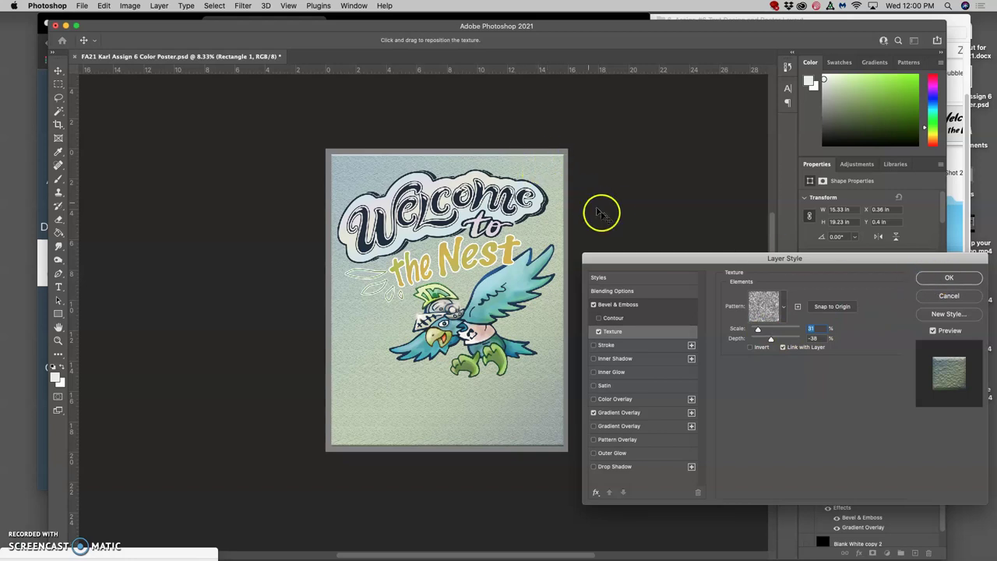
pyautogui.click(939, 281)
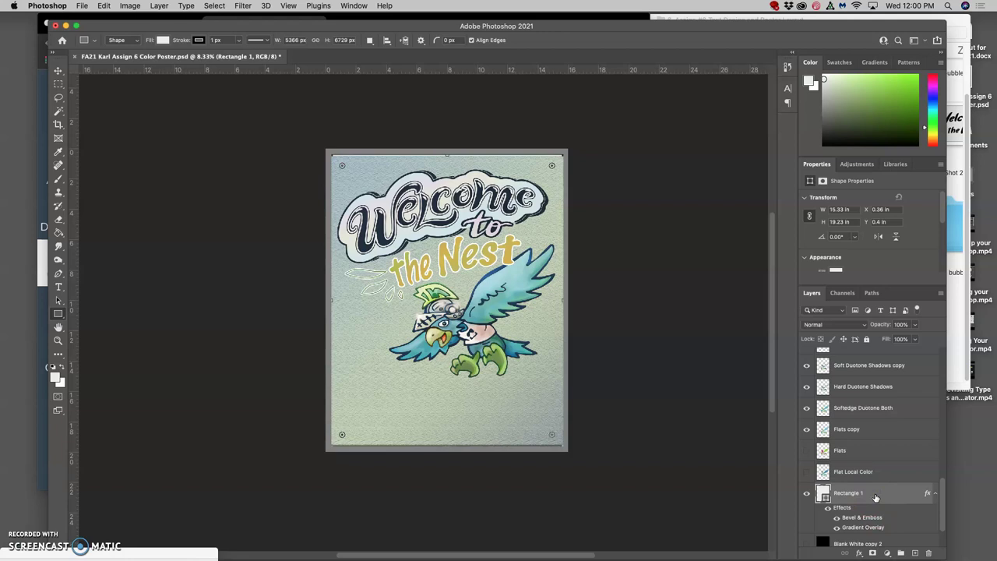
pyautogui.press('BackSpace')
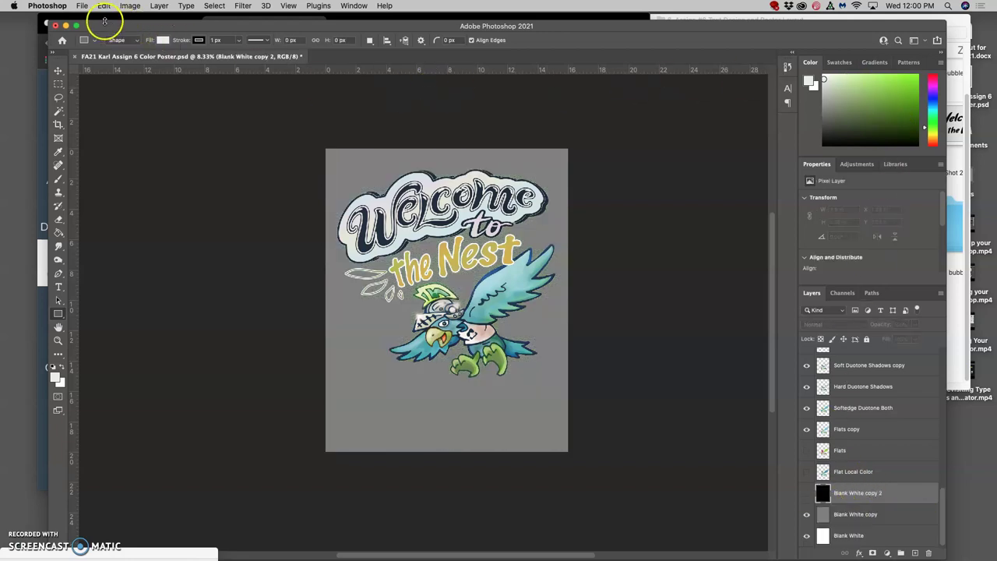
# - Switch to Chrome and search Google Images for "Gradient sky Poster background"
pyautogui.press('super+Tab')
pyautogui.click(585, 26)
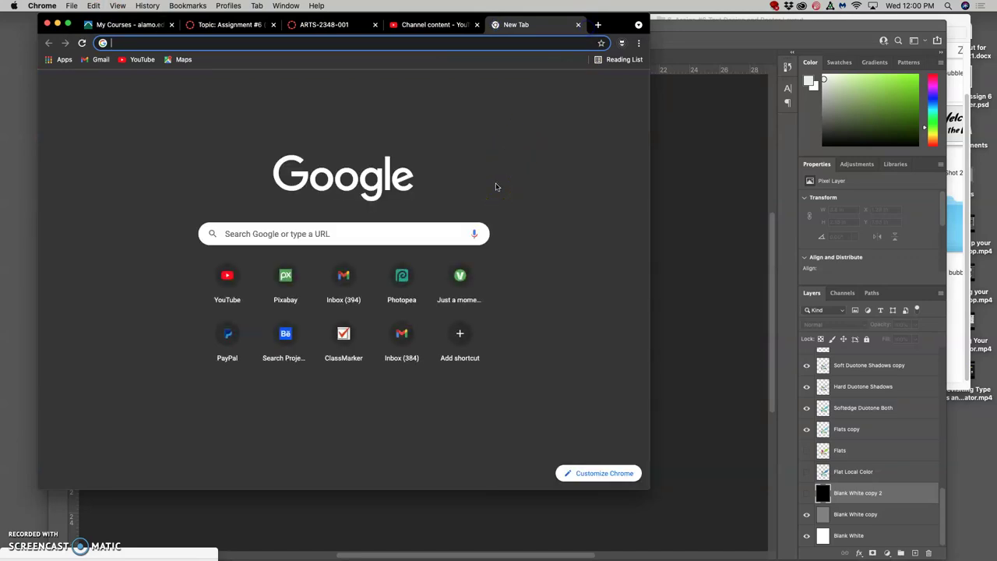
pyautogui.click(318, 234)
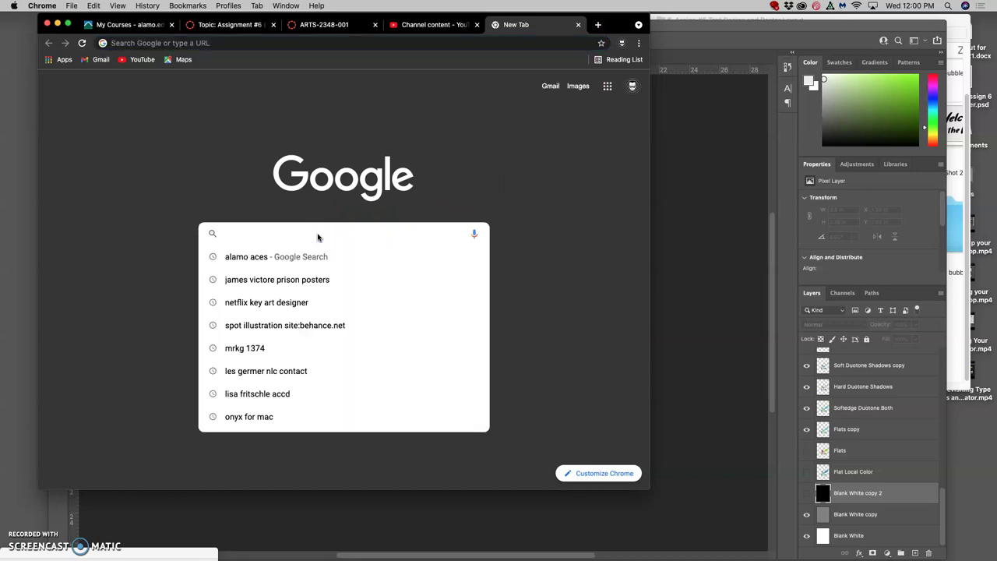
pyautogui.write('Gr')
pyautogui.click(347, 250)
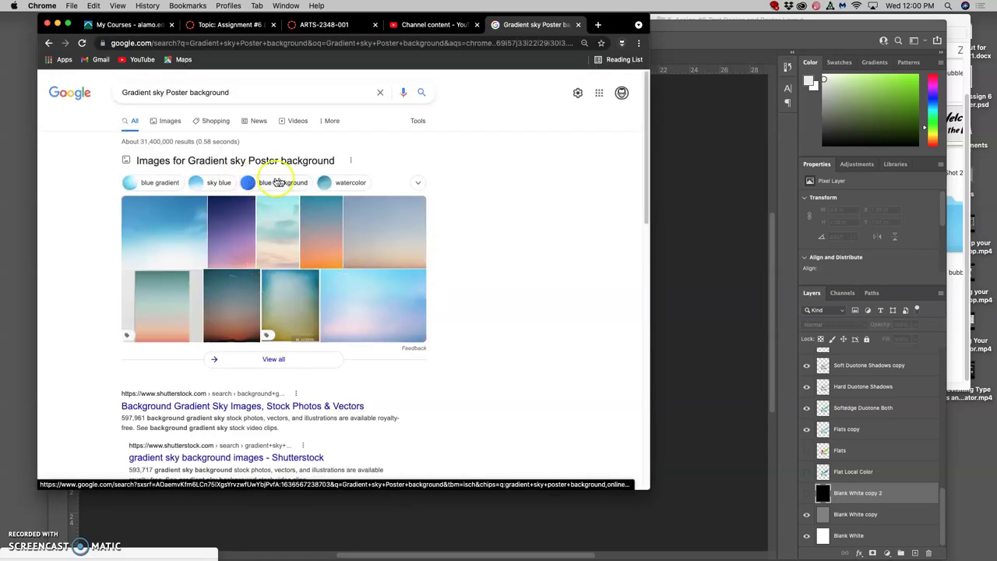
pyautogui.click(170, 122)
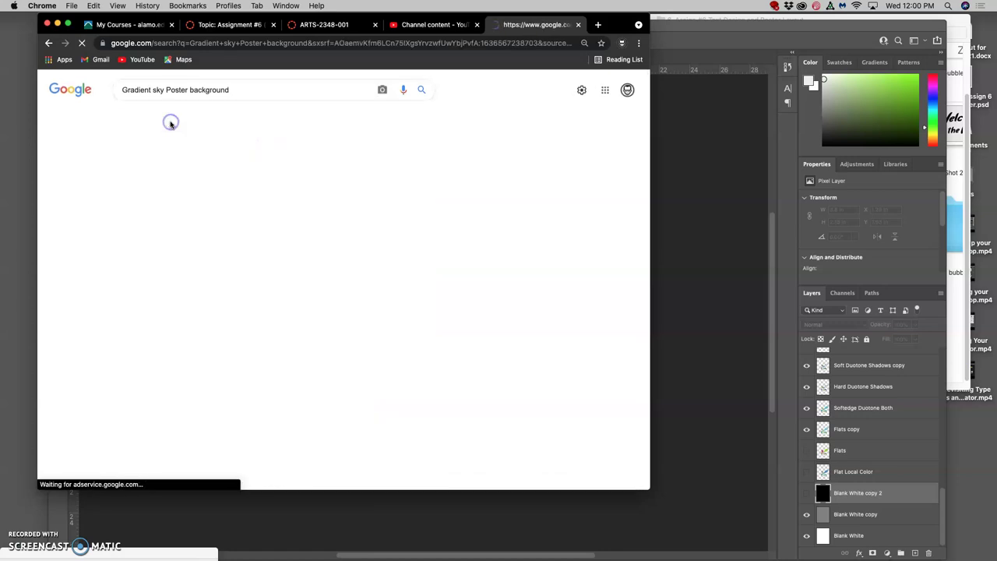
# - Filter the gradient sky image results to the Large size
pyautogui.moveTo(315, 234)
pyautogui.scroll(-1, 325, 249)
pyautogui.scroll(1, 325, 249)
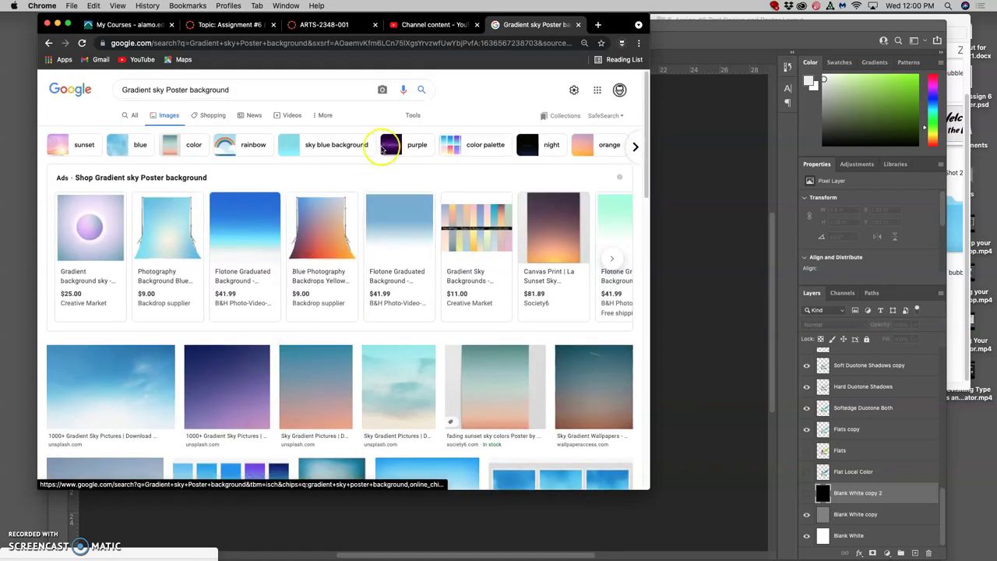
pyautogui.click(411, 115)
pyautogui.click(119, 131)
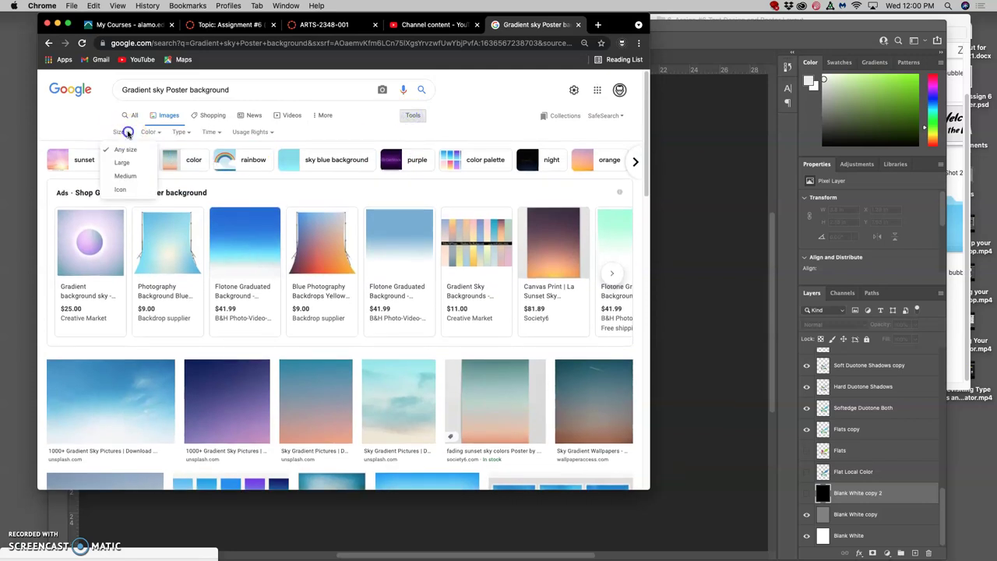
pyautogui.click(124, 162)
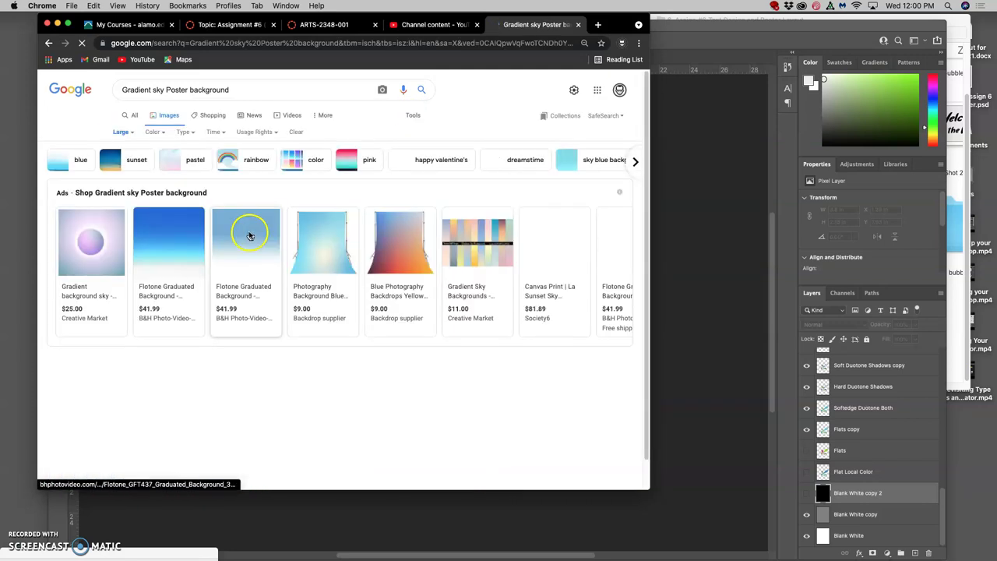
# - Look through the large gradient sky poster results and preview the abstract gradient teal background from wdrfree.com
pyautogui.scroll(-3, 319, 286)
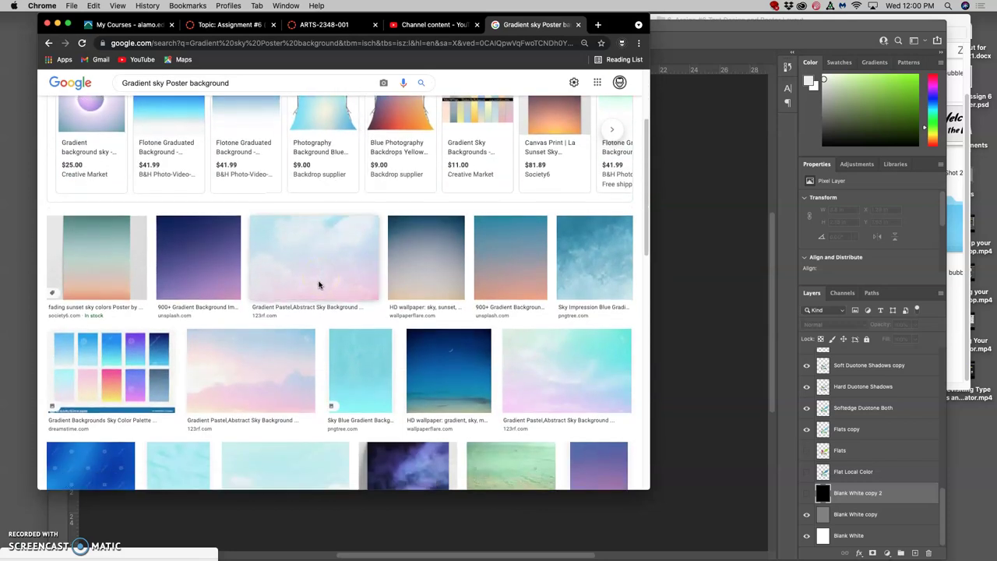
pyautogui.scroll(3, 312, 282)
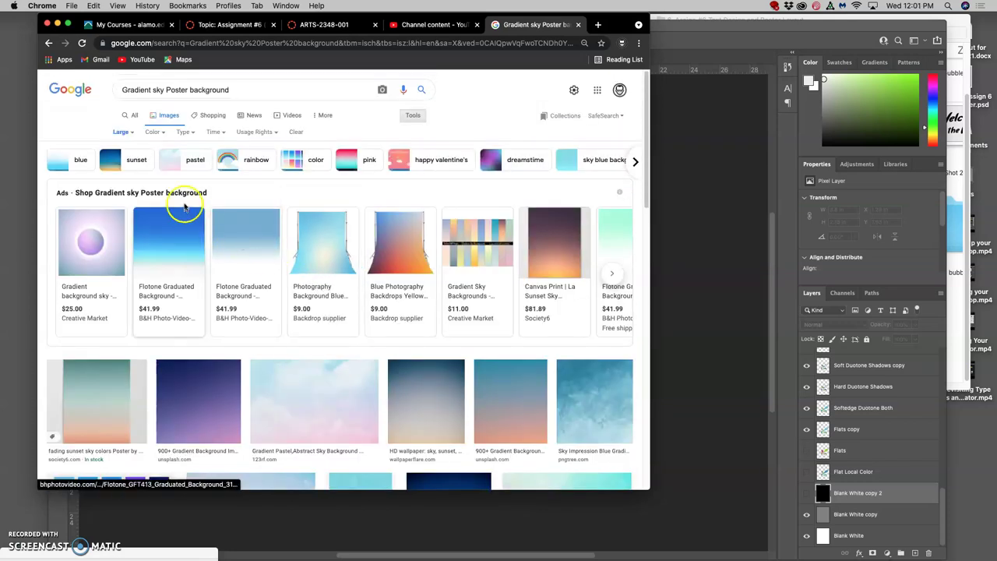
pyautogui.scroll(-3, 300, 314)
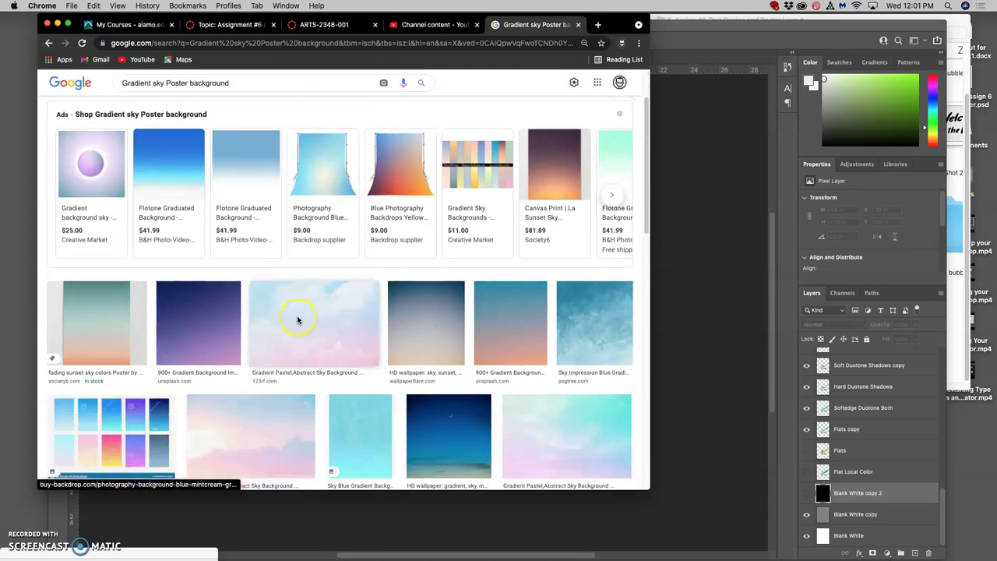
pyautogui.scroll(-5, 300, 319)
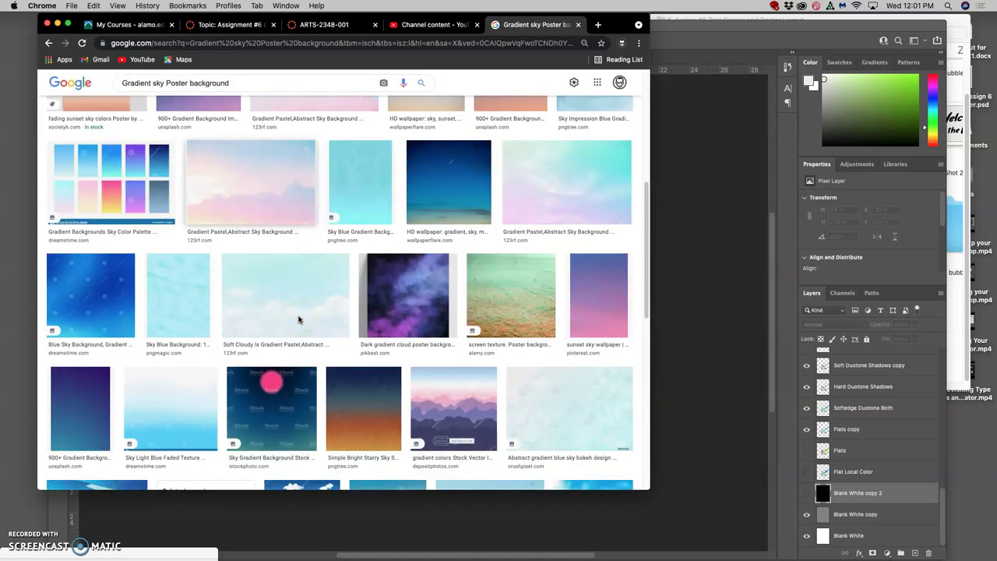
pyautogui.scroll(-3, 312, 320)
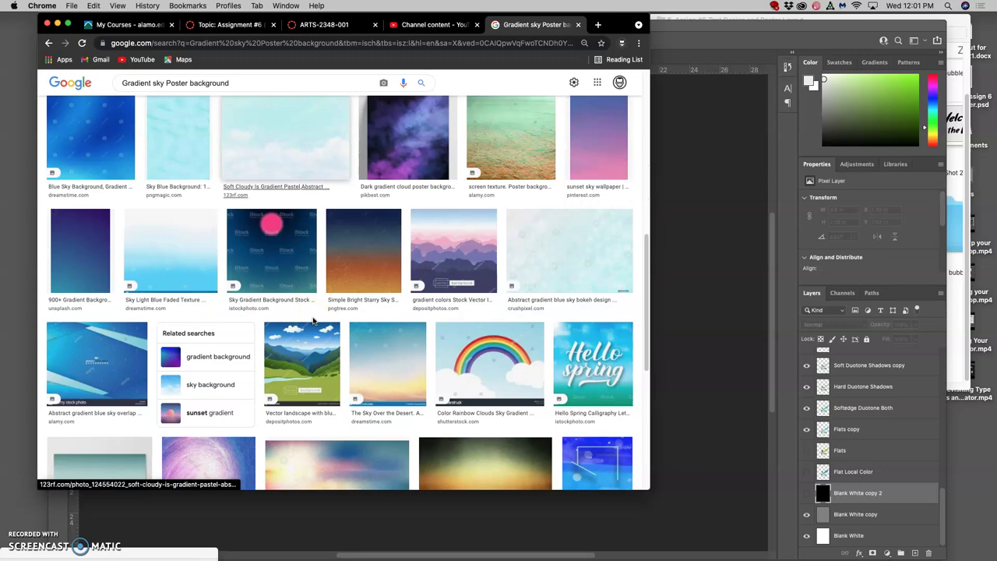
pyautogui.scroll(2, 312, 321)
pyautogui.scroll(-6, 312, 321)
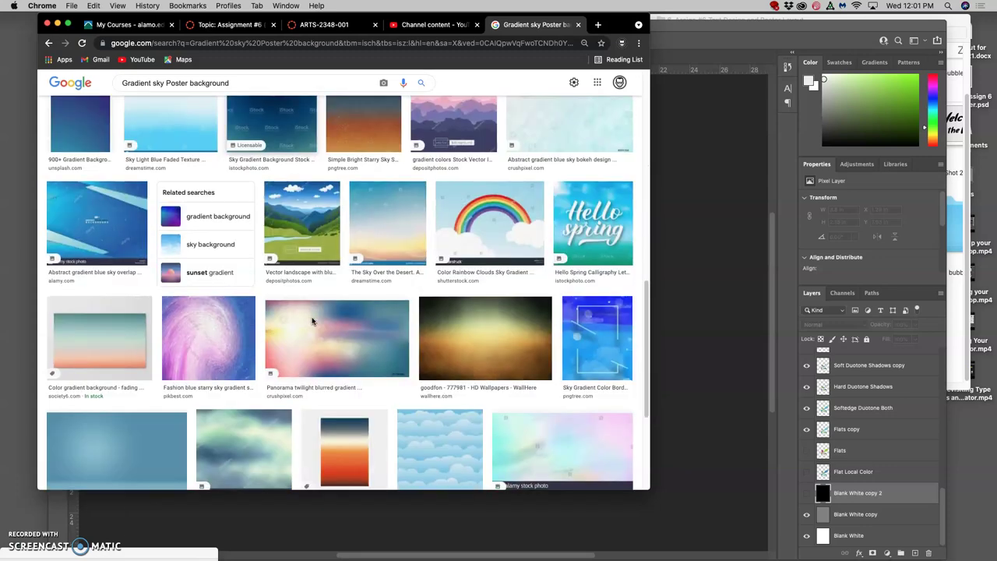
pyautogui.scroll(-3, 312, 321)
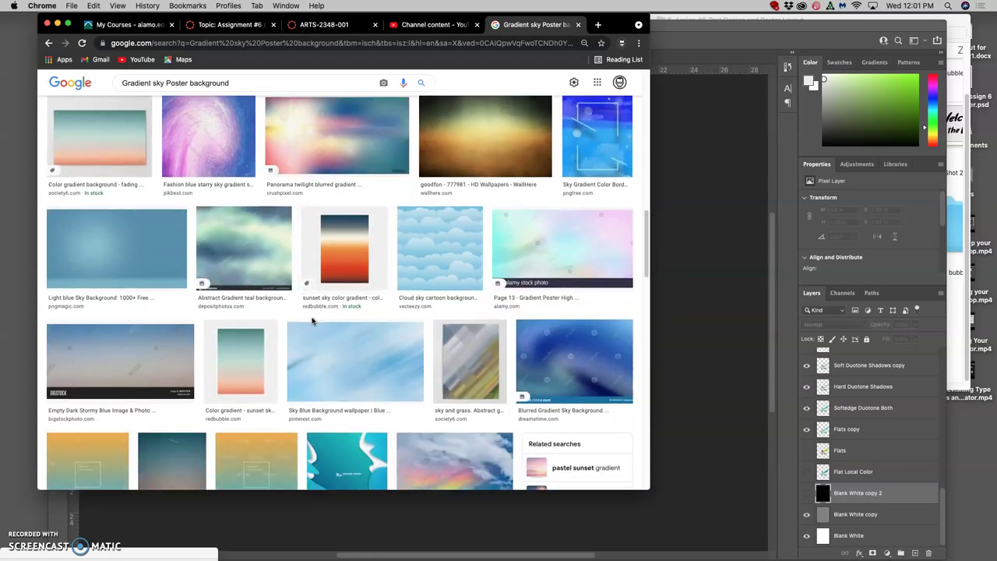
pyautogui.scroll(-3, 312, 321)
pyautogui.scroll(-5, 313, 321)
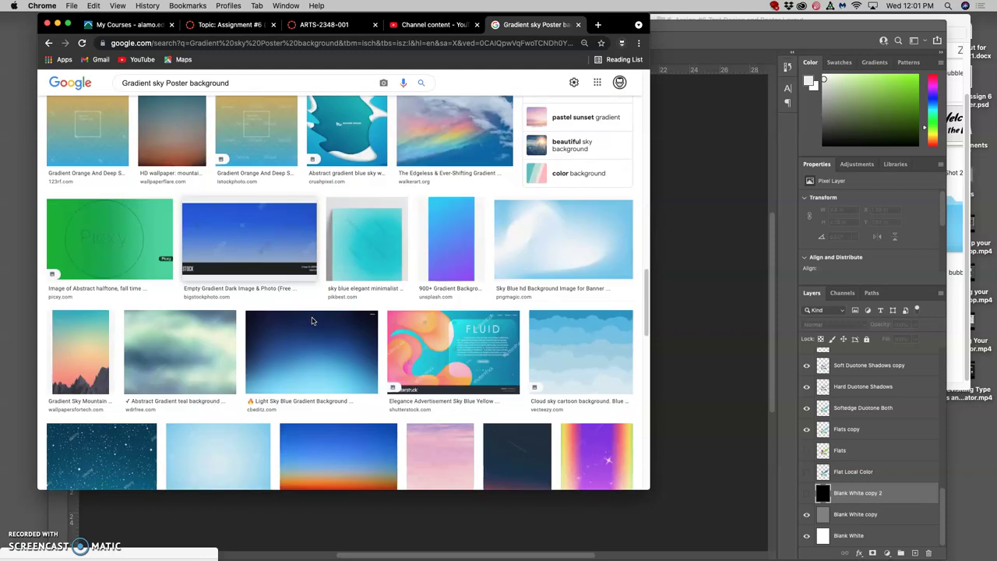
pyautogui.scroll(-2, 312, 321)
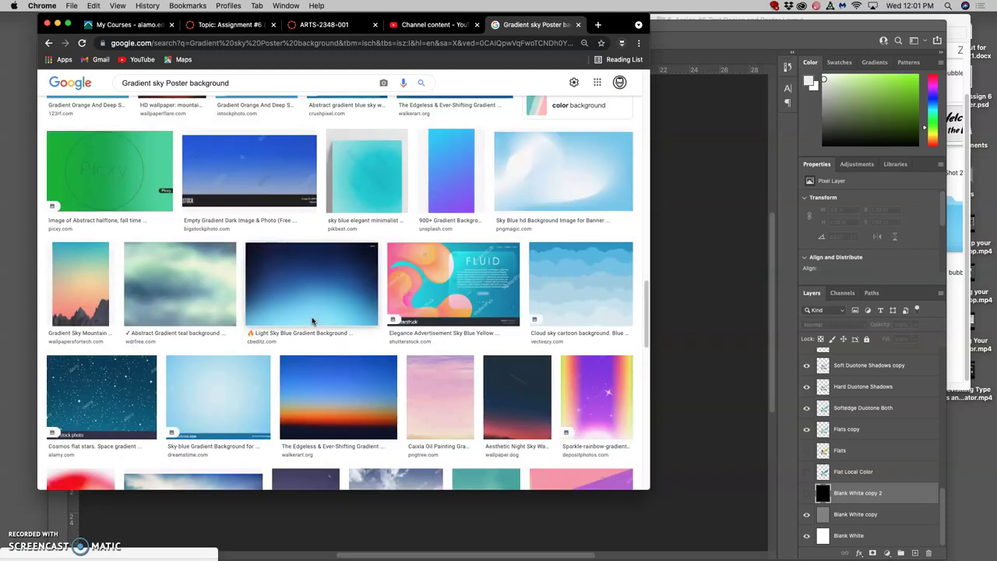
pyautogui.click(197, 299)
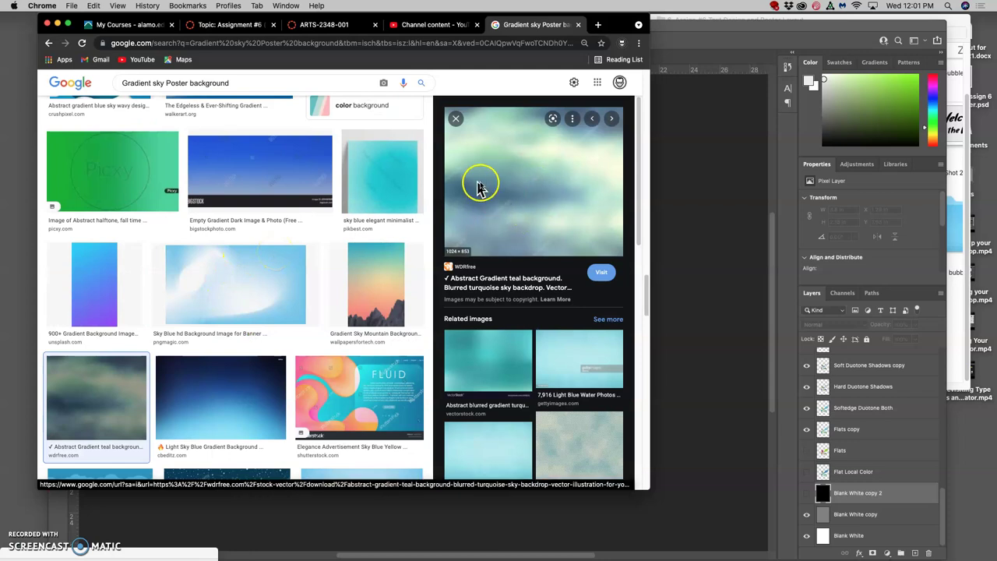
# - Open Pixabay in a new browser tab, search it for "gradient sky poster background", and look over the results
pyautogui.click(597, 24)
pyautogui.write('pi')
pyautogui.press('Return')
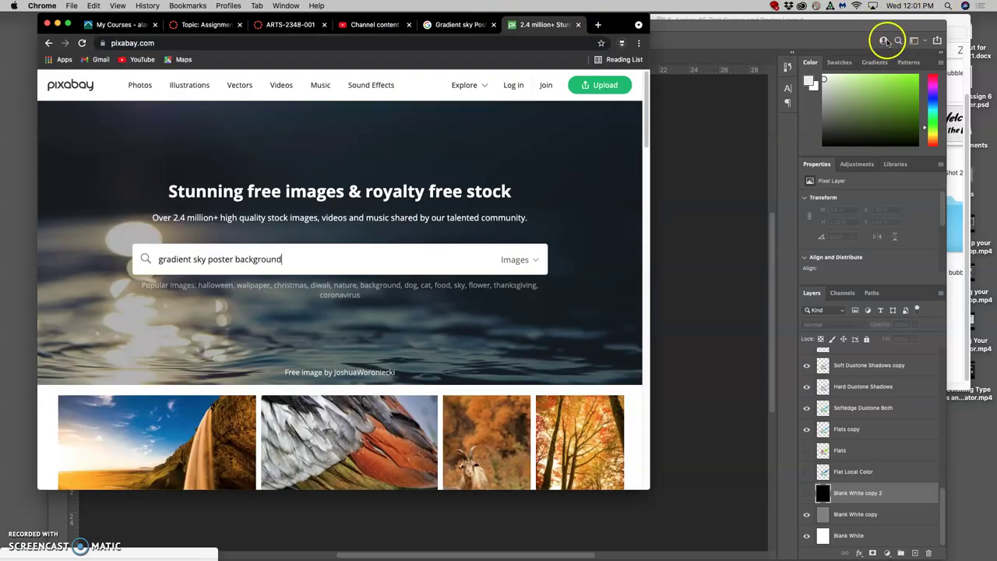
pyautogui.press('Return')
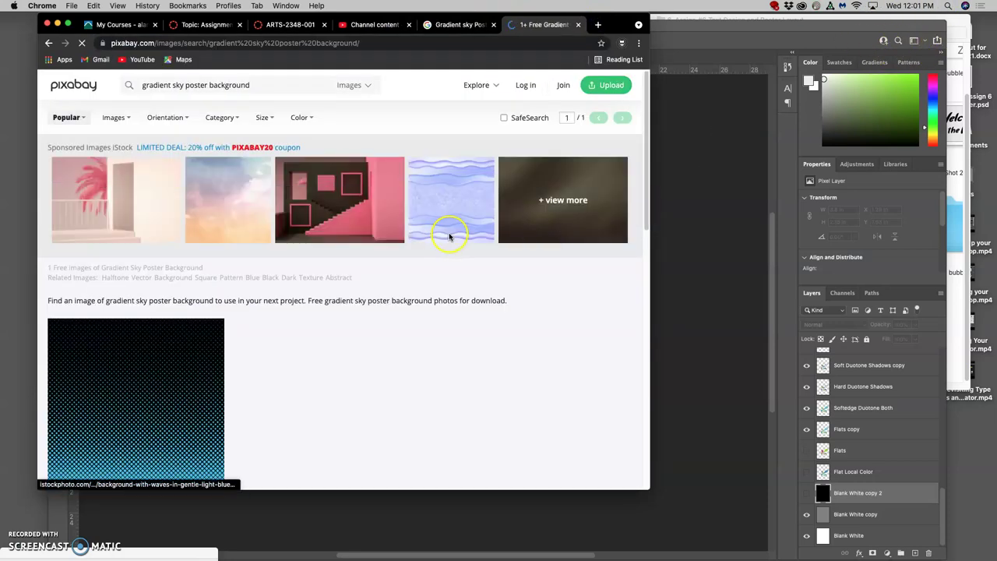
pyautogui.scroll(-5, 448, 236)
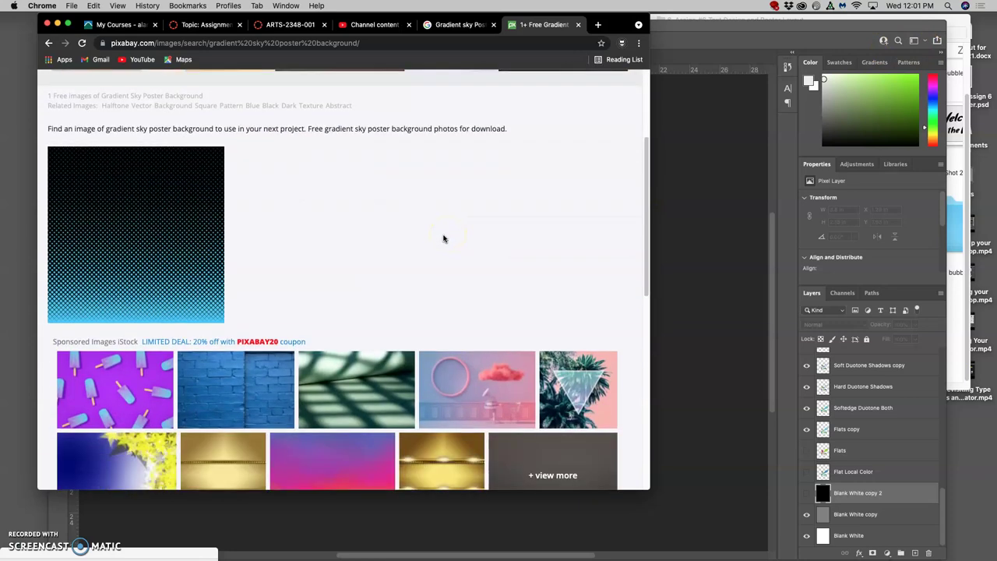
pyautogui.scroll(-1, 443, 238)
pyautogui.scroll(5, 443, 238)
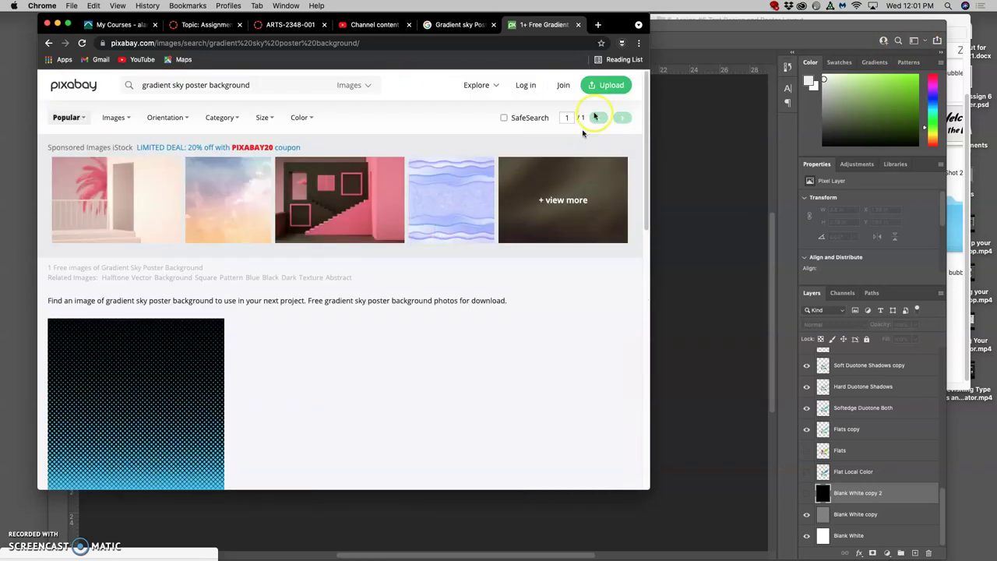
# - Log in to Pixabay by continuing with the second listed Google account
pyautogui.click(533, 87)
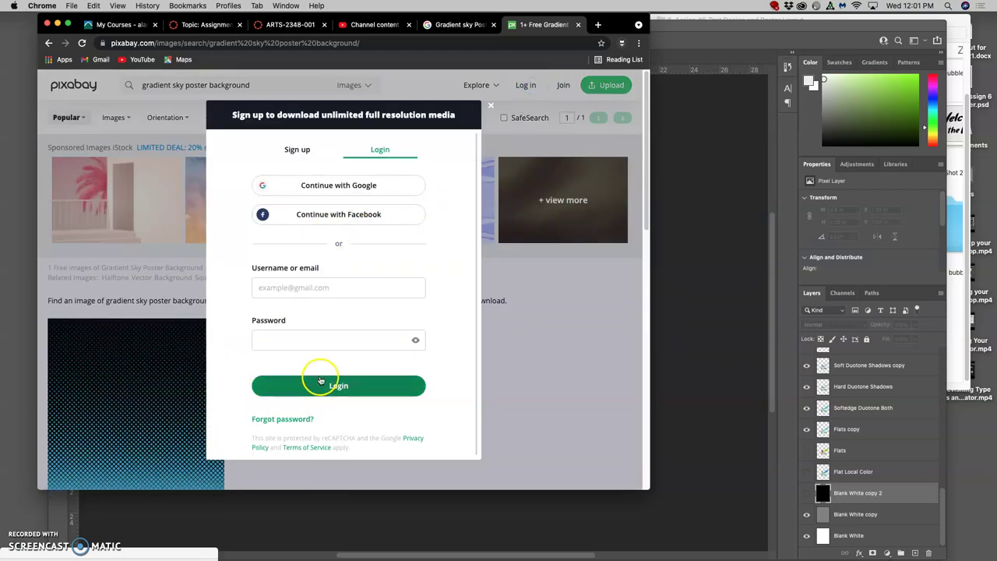
pyautogui.click(367, 187)
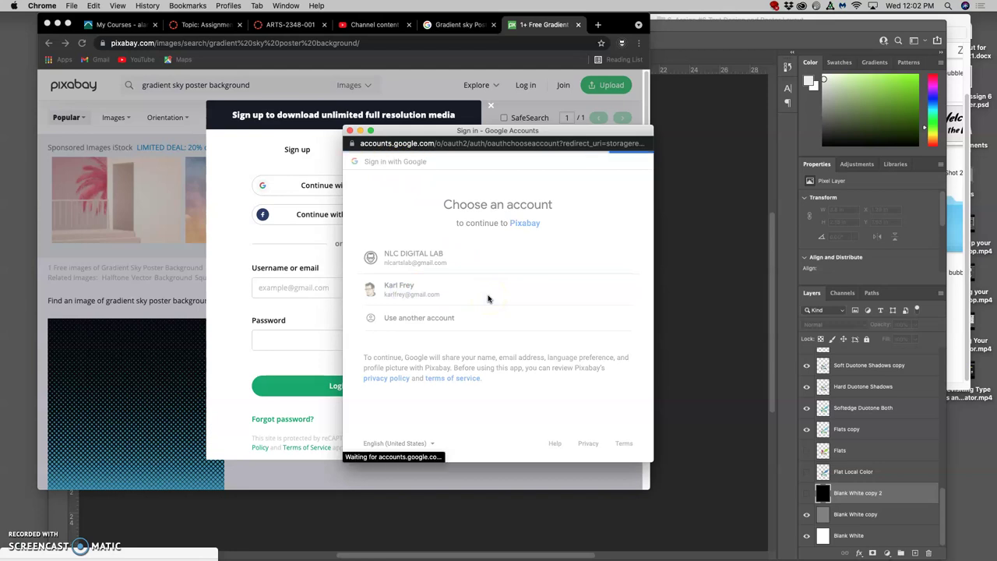
pyautogui.click(488, 291)
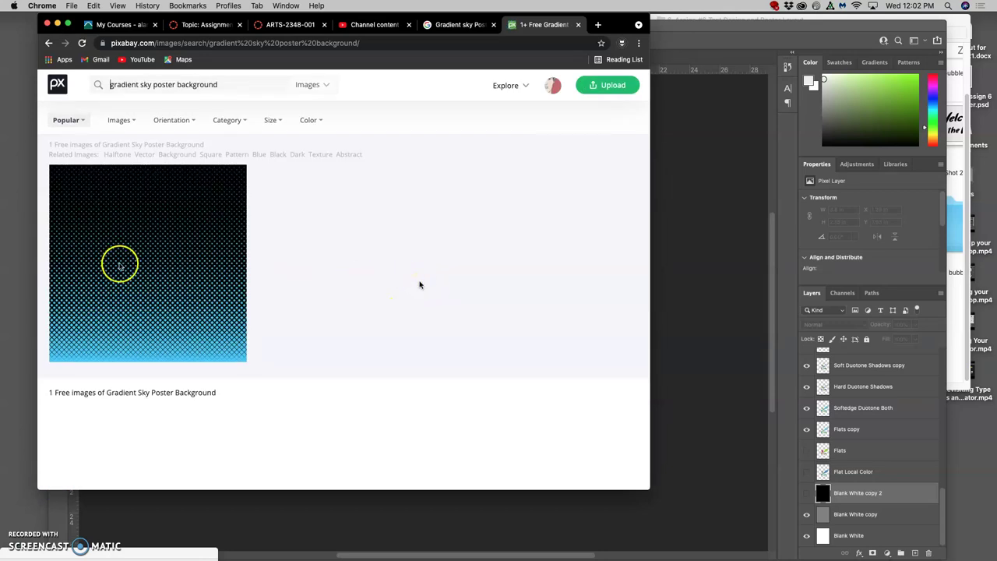
# - Open the blue and black halftone vector background and download it as a 1920×1920 PNG
pyautogui.moveTo(167, 245)
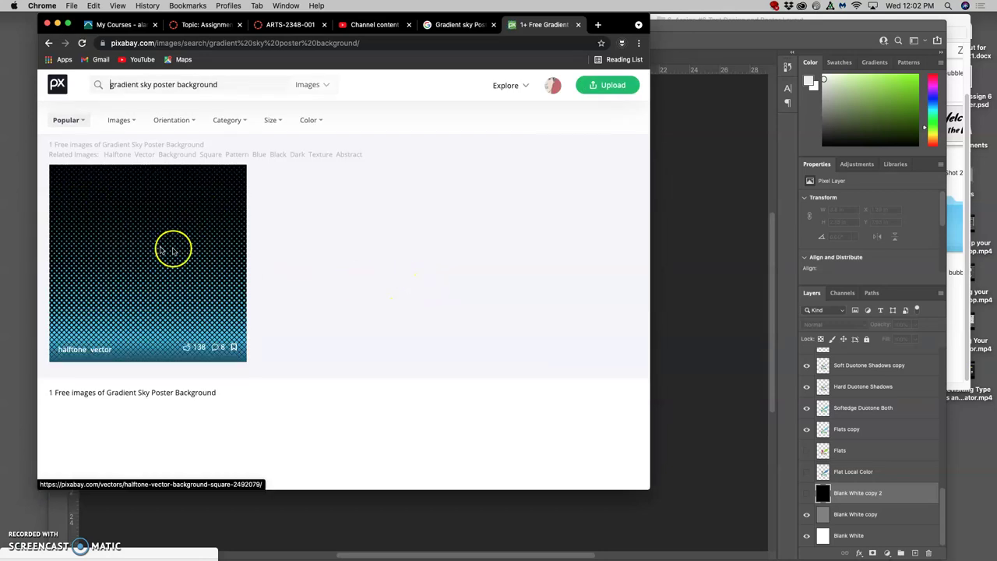
pyautogui.click(175, 281)
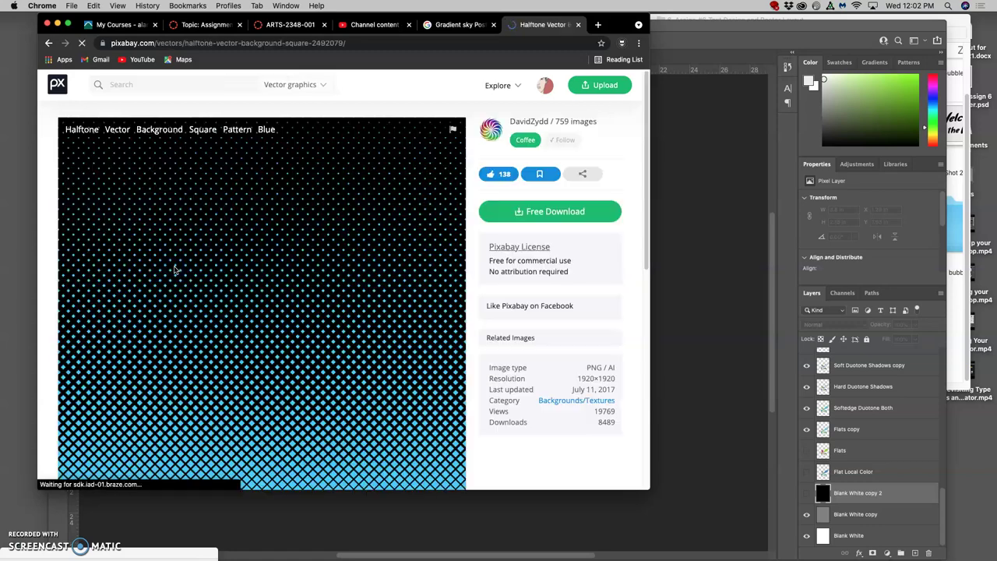
pyautogui.click(503, 211)
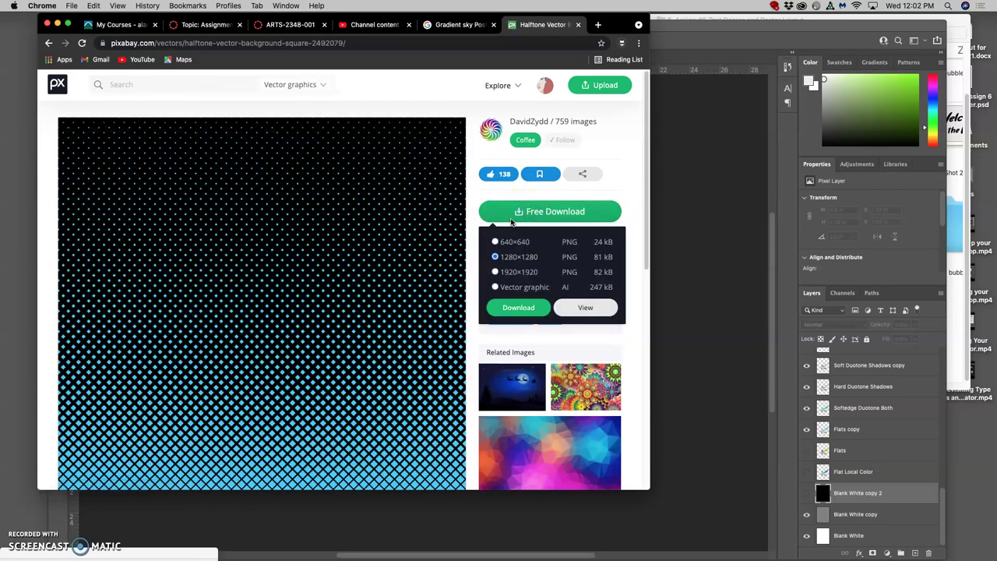
pyautogui.click(496, 288)
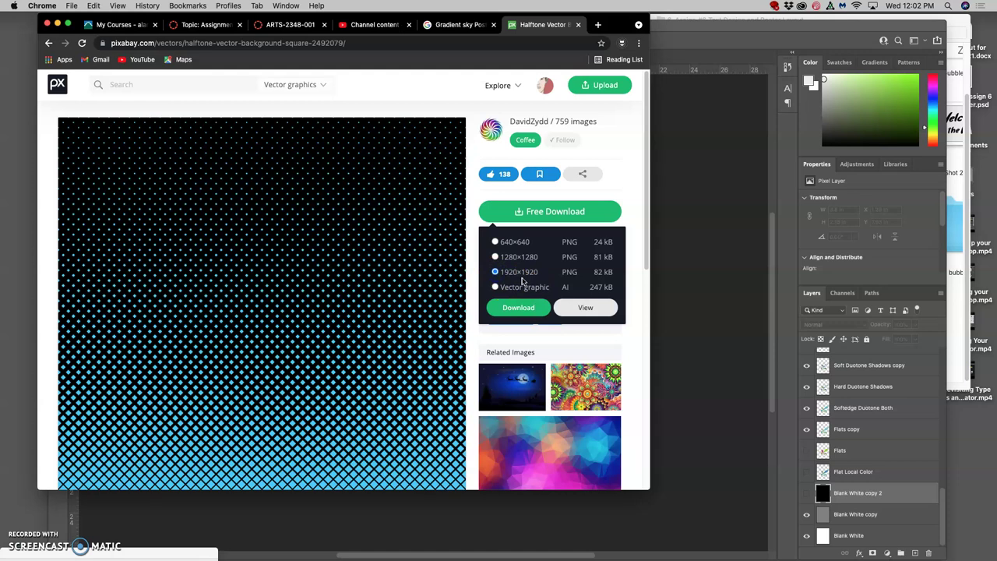
pyautogui.click(539, 307)
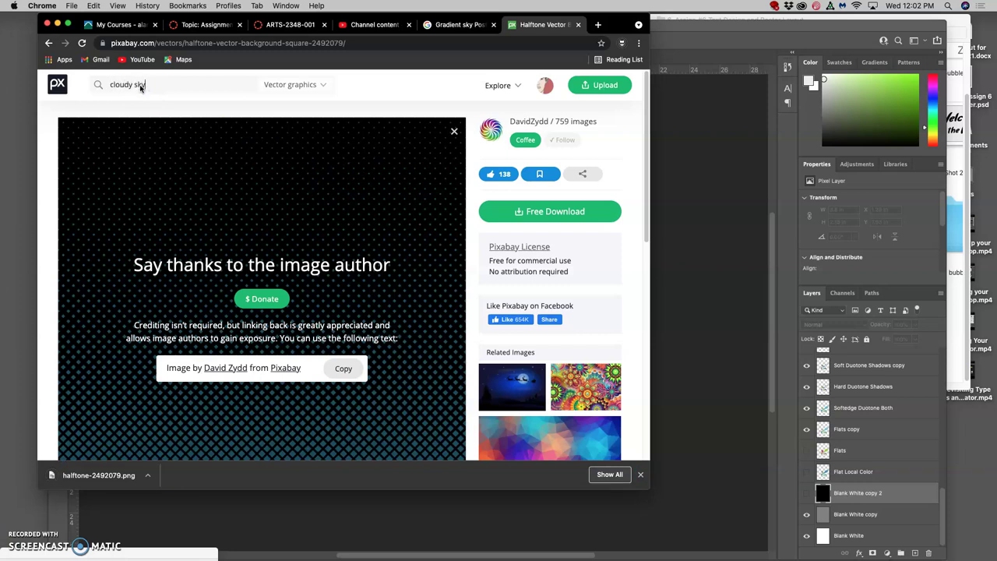
# - Search Pixabay for "cloudy sky" with the media type set to Images, and browse the results for a background
pyautogui.click(319, 87)
pyautogui.click(265, 110)
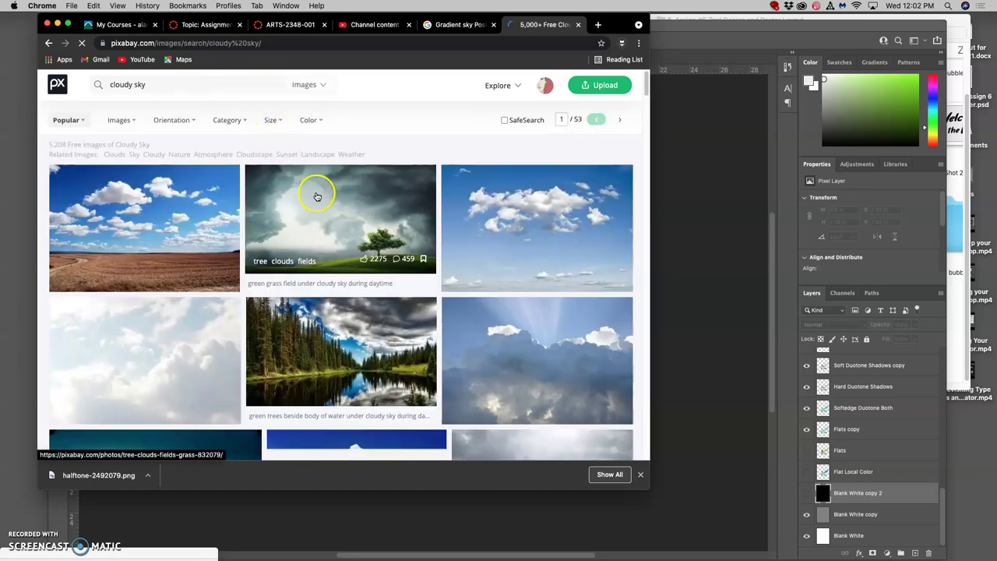
pyautogui.scroll(-10, 319, 193)
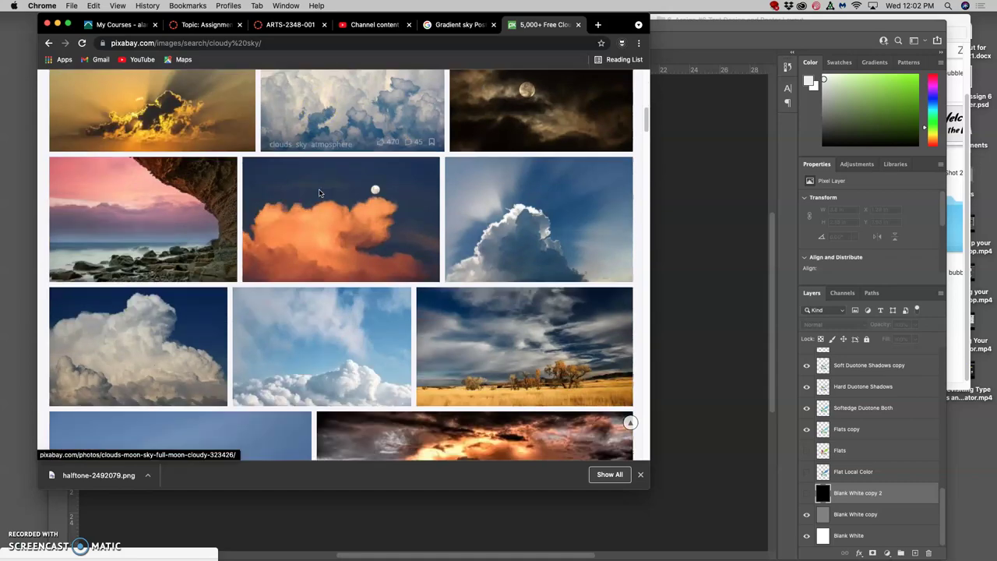
pyautogui.scroll(-10, 319, 193)
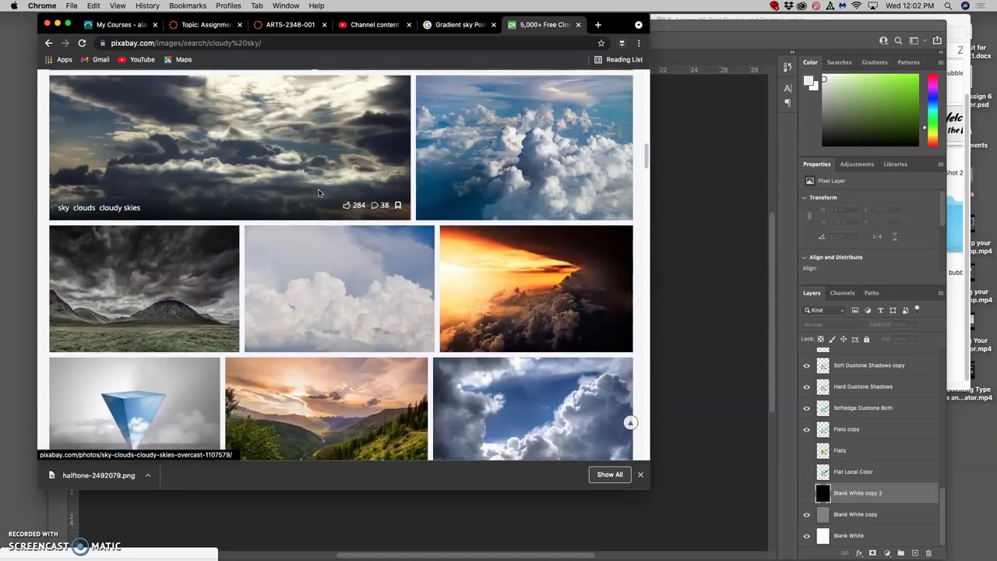
pyautogui.scroll(-10, 319, 193)
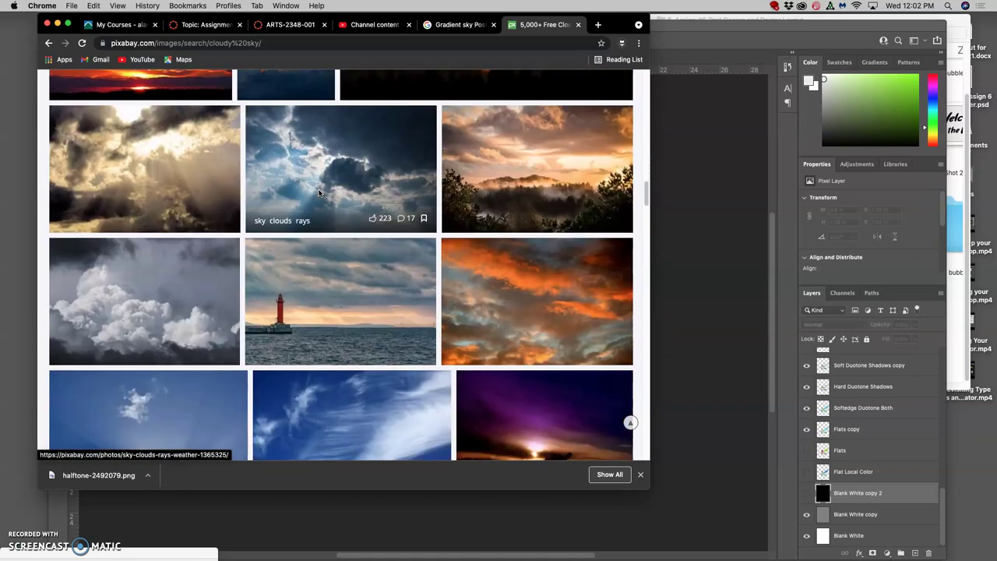
pyautogui.scroll(-10, 317, 193)
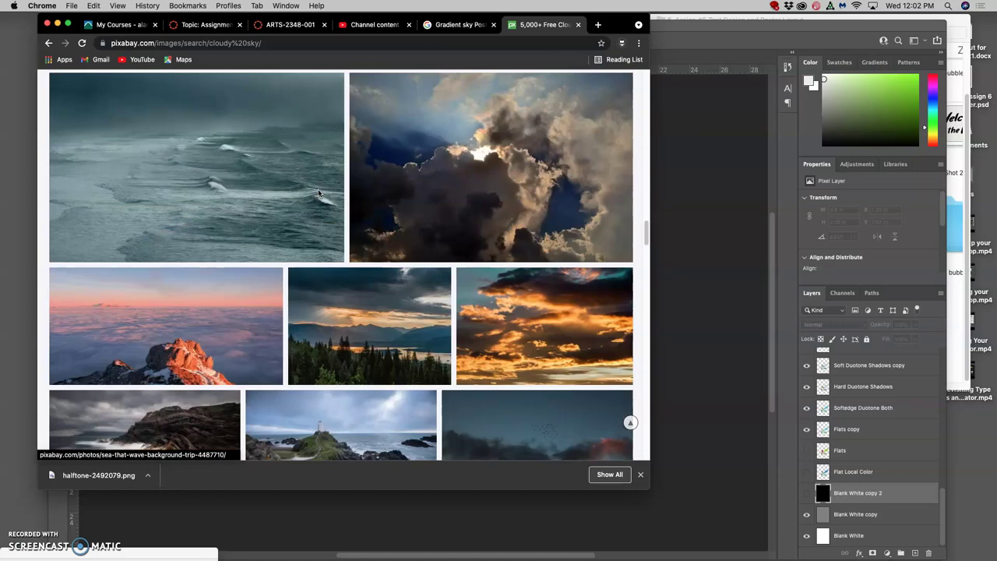
pyautogui.scroll(3, 317, 193)
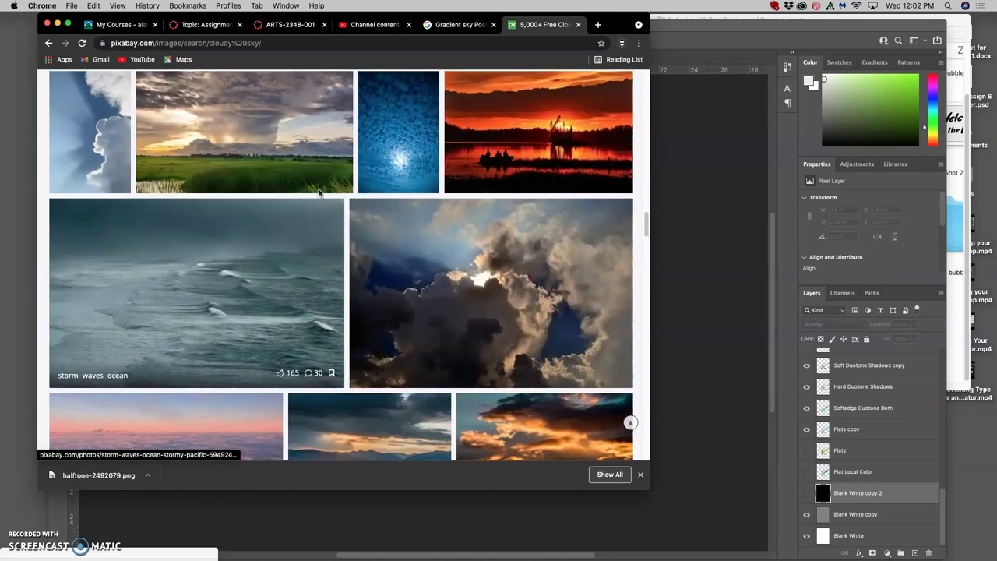
# - Open the blue Mackerel Sky moonlit night clouds photo and download it for free
pyautogui.click(395, 166)
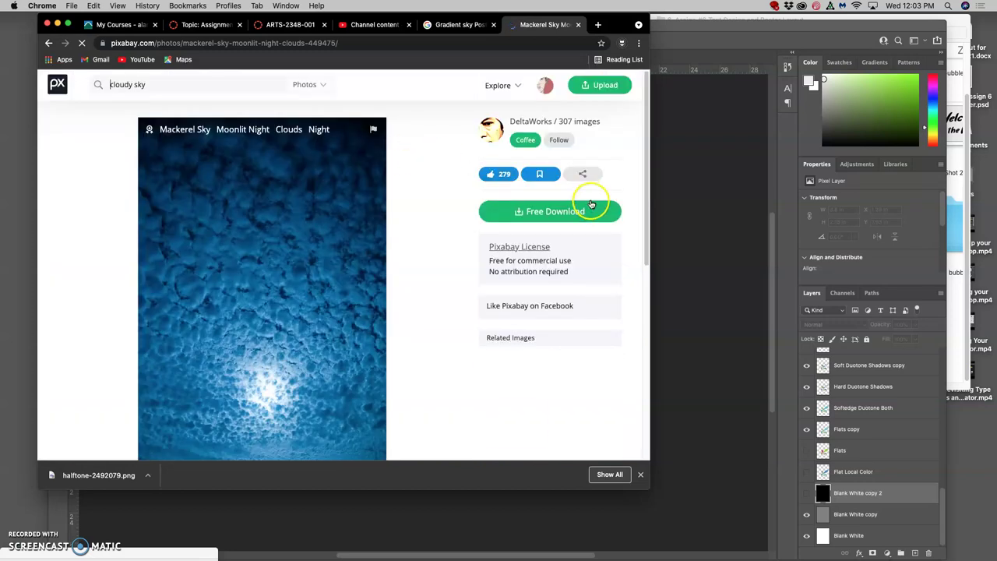
pyautogui.click(569, 213)
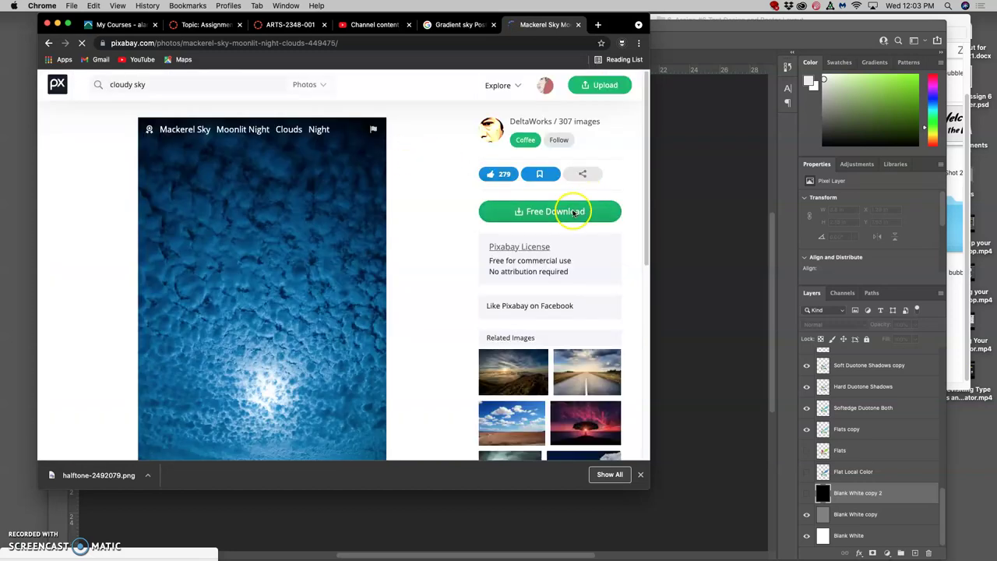
pyautogui.click(496, 287)
pyautogui.click(518, 307)
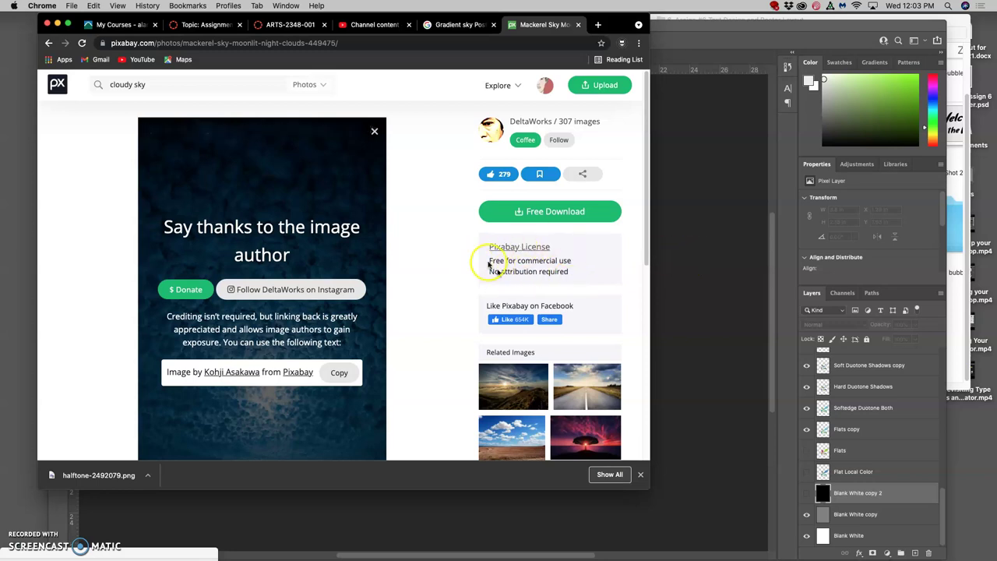
# - Return to the Google image results and open the sunburst blue sky wide scene artwork's image on its own in a new tab
pyautogui.hotkey('ctrl', 'shift', 'Tab')
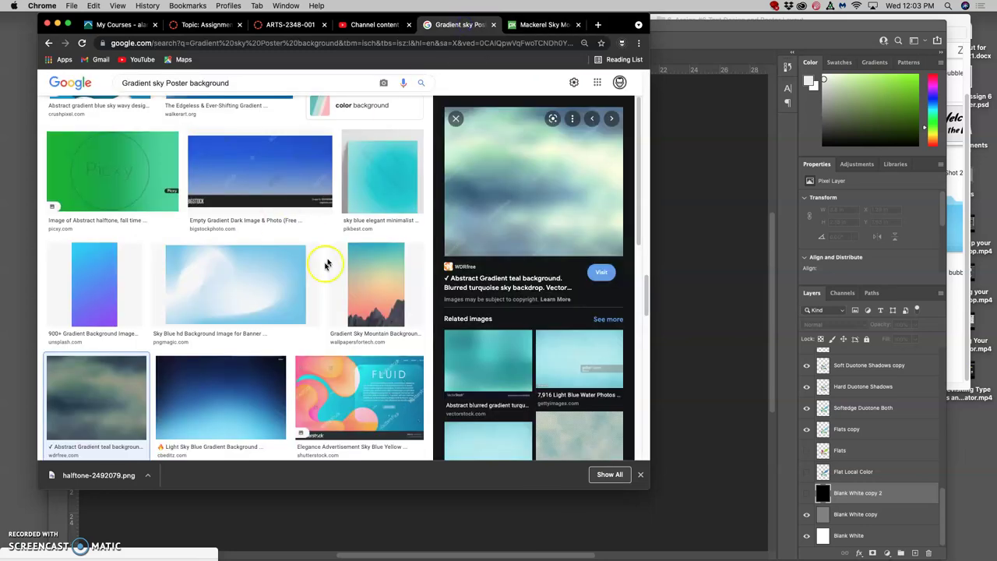
pyautogui.scroll(-10, 282, 288)
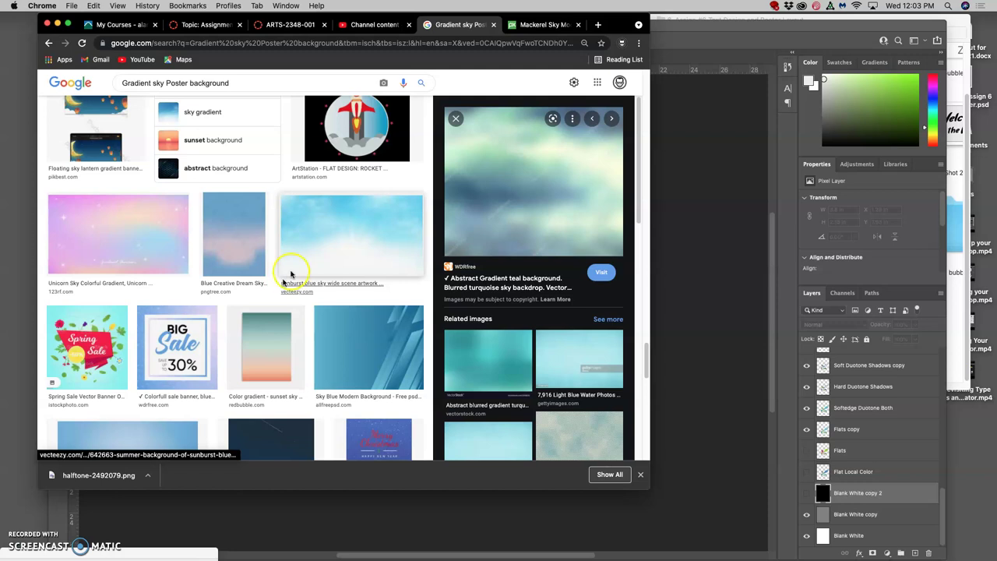
pyautogui.click(335, 229)
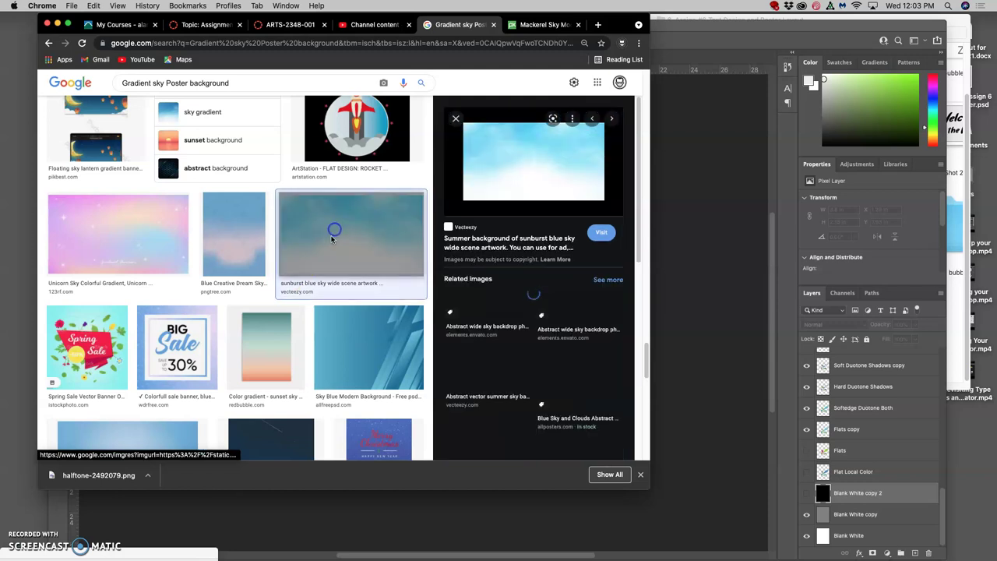
pyautogui.rightClick(514, 168)
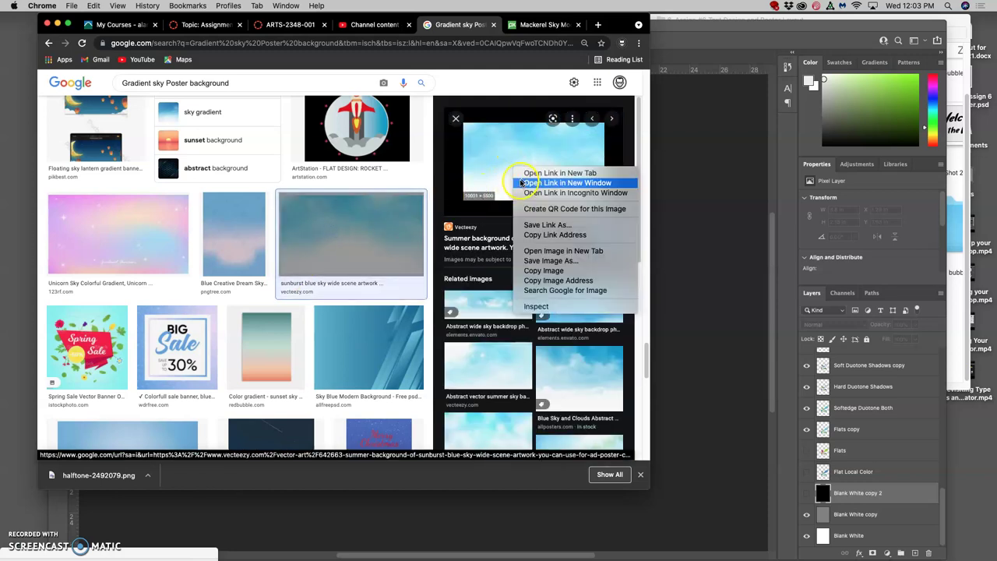
pyautogui.click(547, 251)
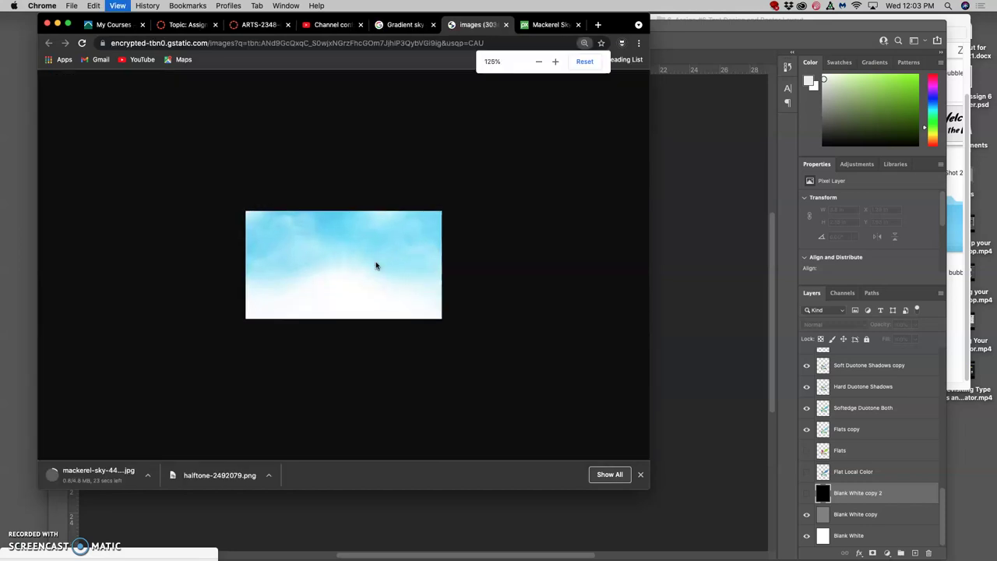
# - Examine the sunburst blue sky image enlarged to judge its resolution and quality
pyautogui.press('super+equal')
pyautogui.press('super+equal')
pyautogui.press('super+equal')
pyautogui.press('super+equal')
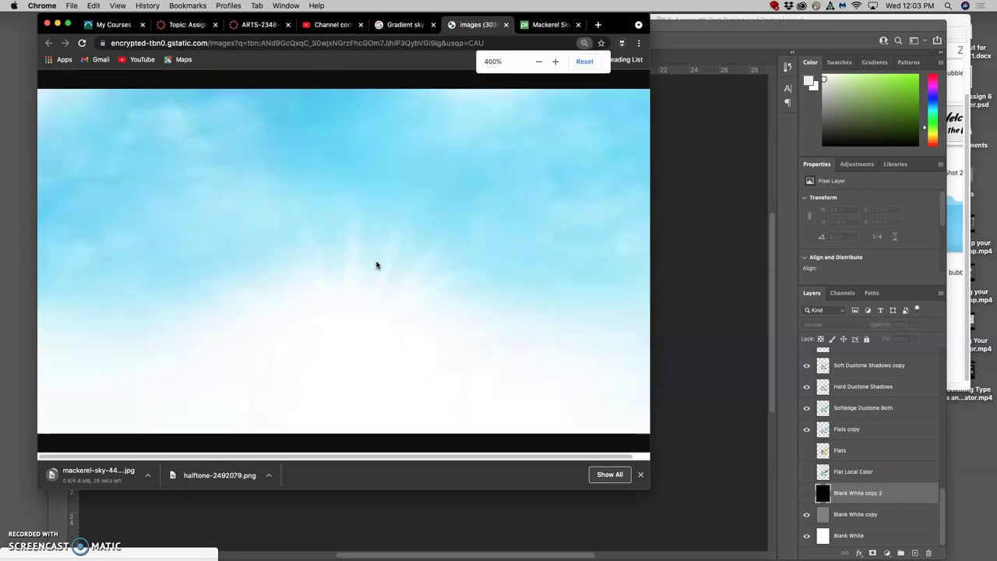
pyautogui.click(385, 263)
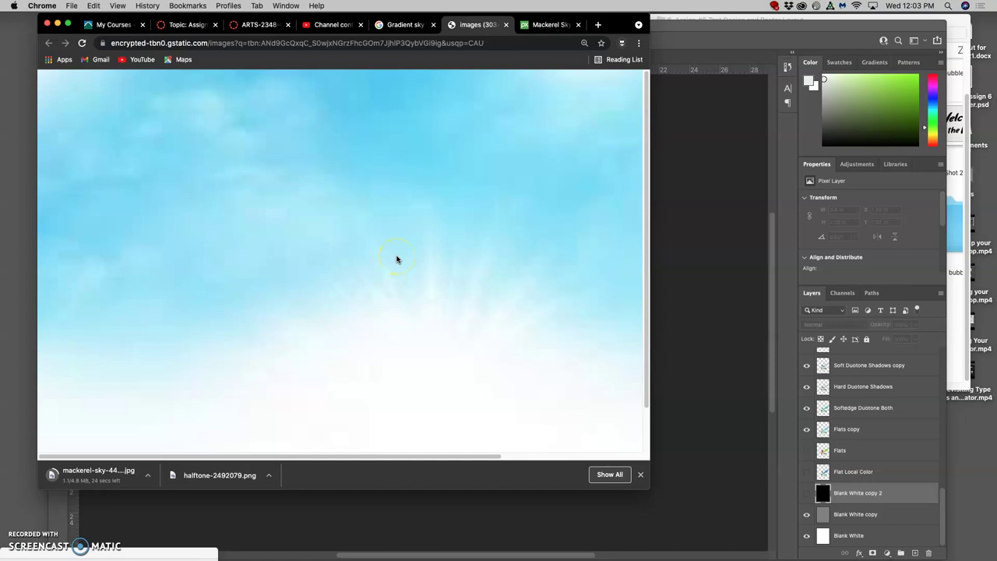
pyautogui.press('super+minus')
pyautogui.press('super+minus')
pyautogui.press('super+minus')
pyautogui.click(399, 258)
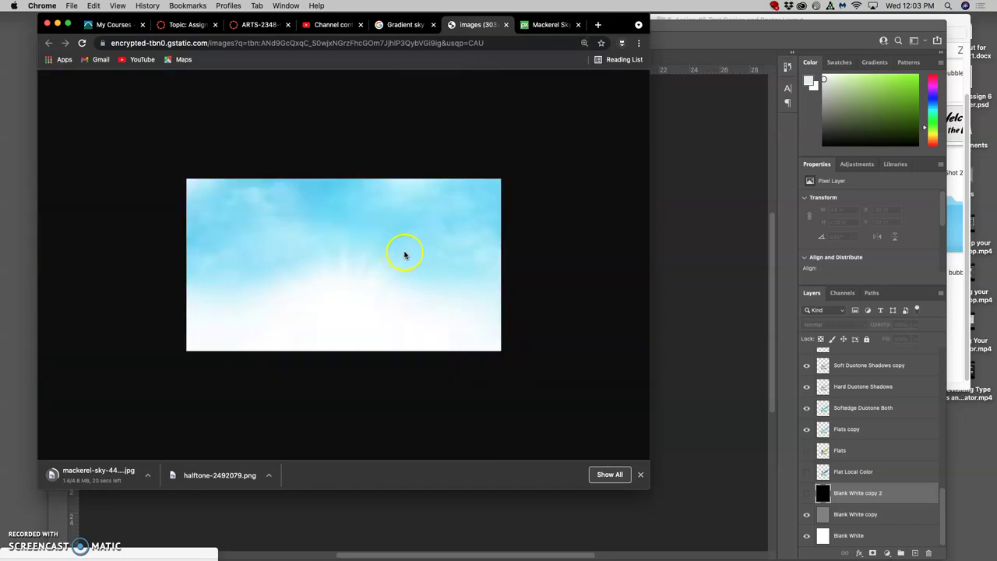
# - Bring the sunburst sky image from the browser into the Photoshop poster as a new layer, without creating a rectangle
pyautogui.moveTo(618, 29); pyautogui.dragTo(319, 34)
pyautogui.moveTo(173, 272); pyautogui.dragTo(500, 401)
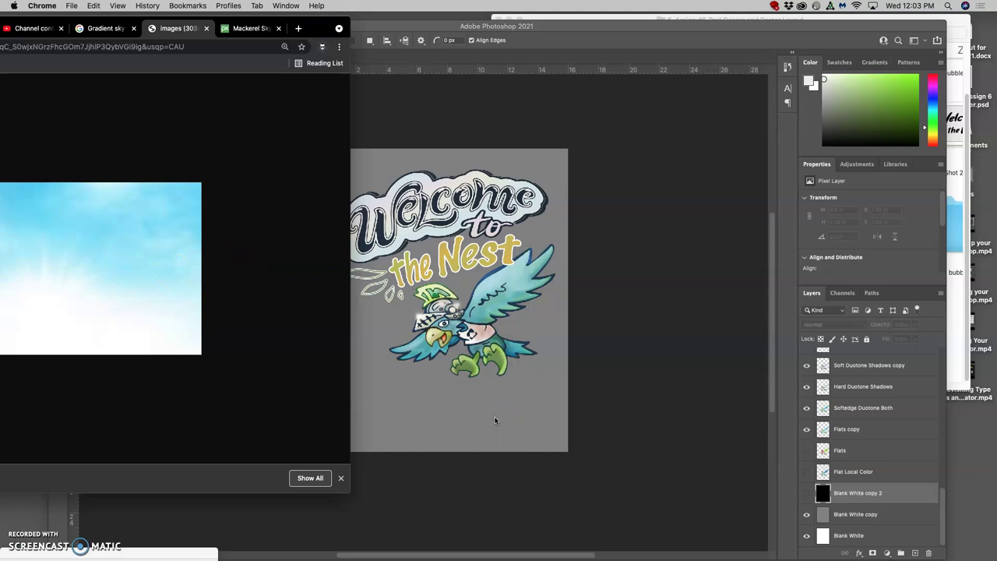
pyautogui.click(497, 420)
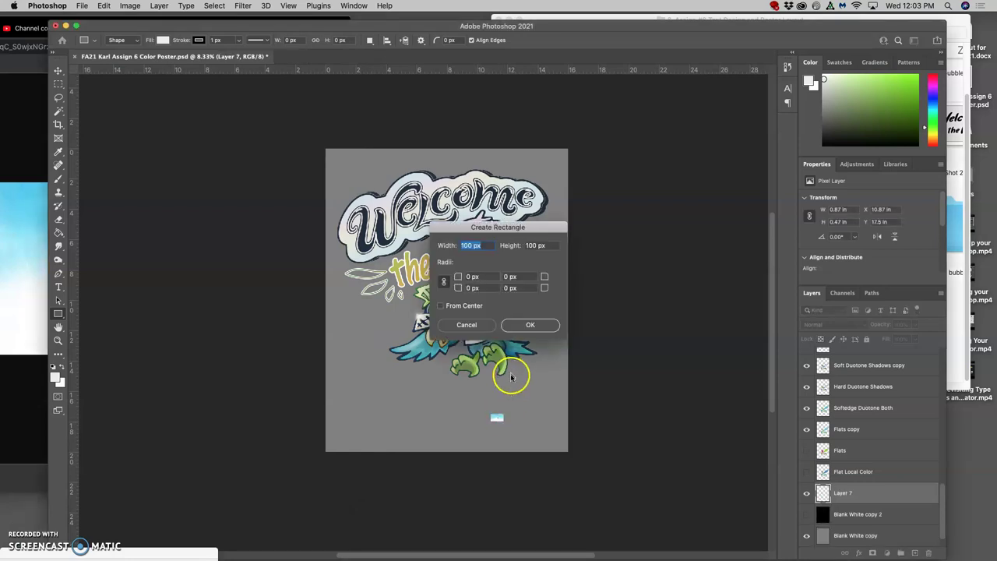
pyautogui.click(469, 326)
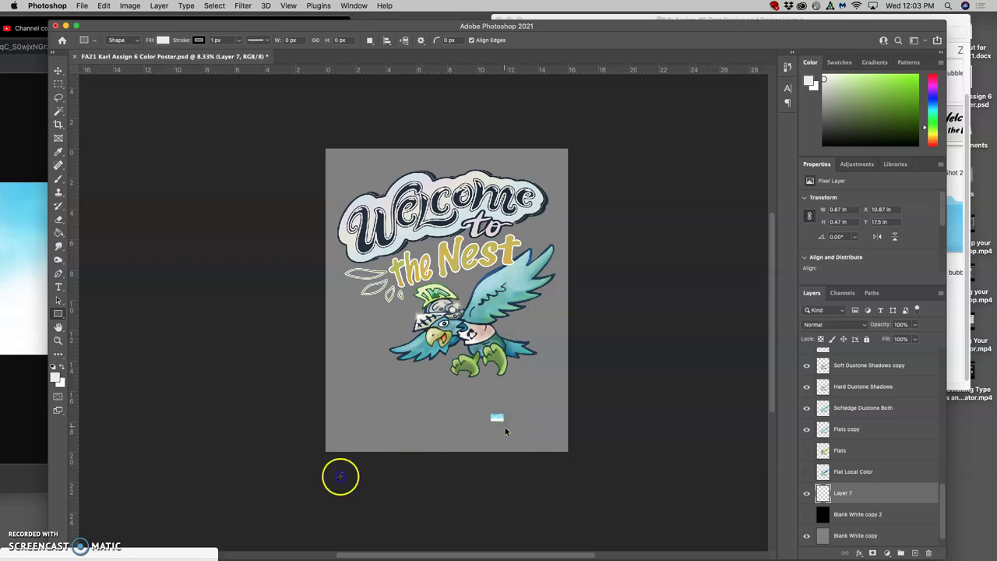
# - Transform the sunburst sky layer to about 17.56 × 21.17 in so it covers the entire poster
pyautogui.moveTo(311, 487); pyautogui.dragTo(319, 485)
pyautogui.moveTo(502, 418); pyautogui.dragTo(520, 355)
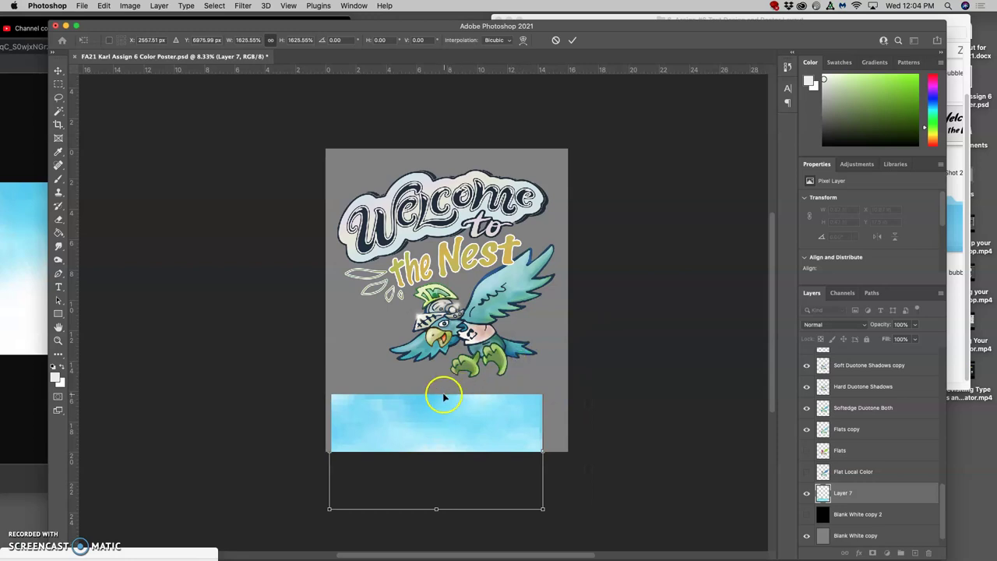
pyautogui.moveTo(440, 391); pyautogui.dragTo(446, 151)
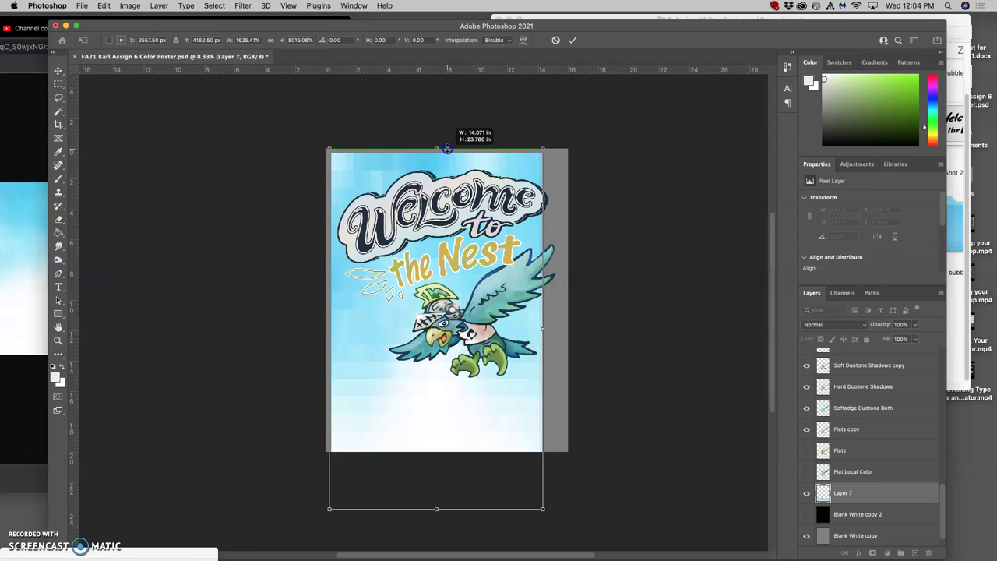
pyautogui.moveTo(446, 146); pyautogui.dragTo(446, 142)
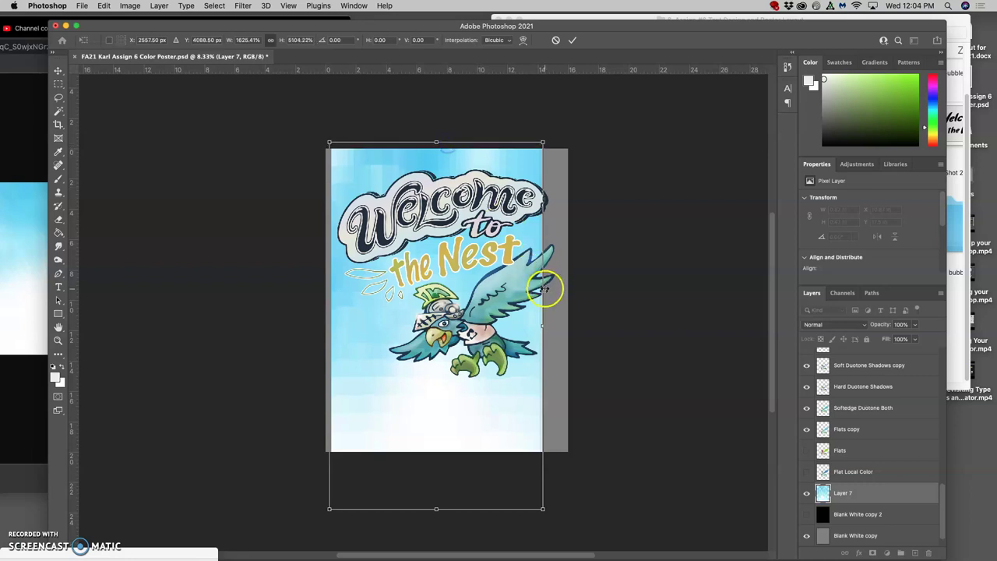
pyautogui.moveTo(544, 325); pyautogui.dragTo(579, 327)
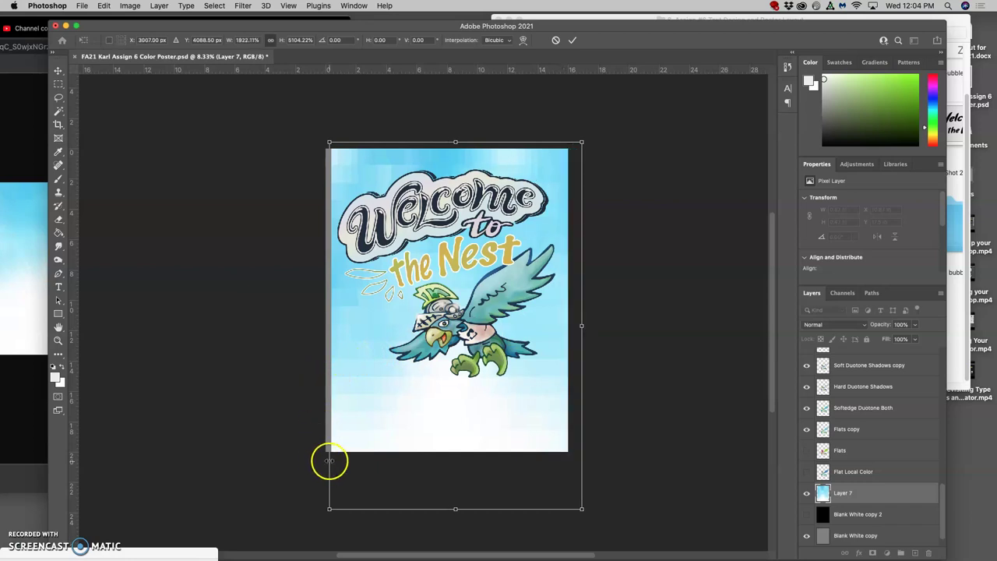
pyautogui.moveTo(329, 461); pyautogui.dragTo(316, 461)
pyautogui.moveTo(449, 509); pyautogui.dragTo(465, 467)
pyautogui.press('u')
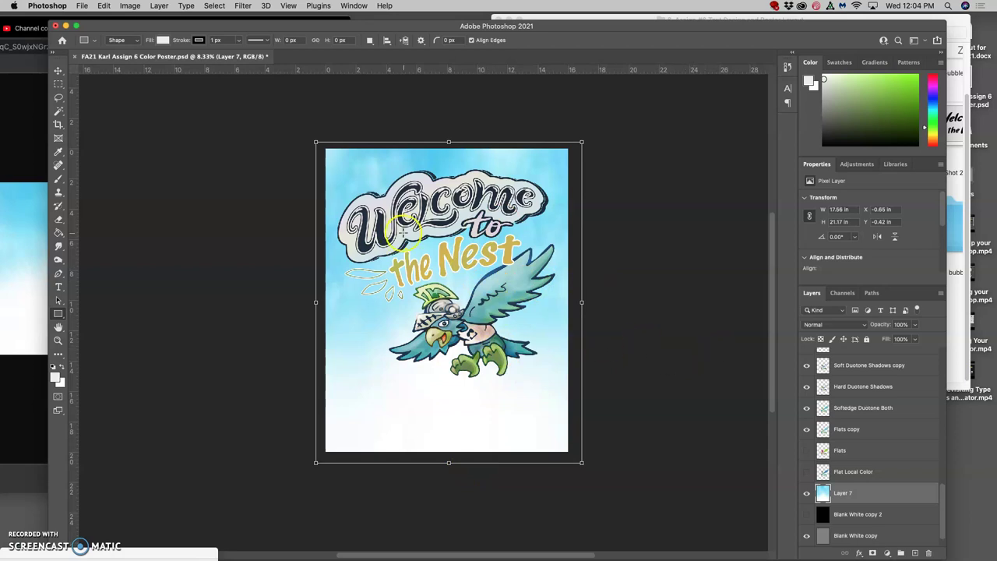
# - Open the Downloads folder in a Finder window to reach the downloaded backgrounds
pyautogui.click(25, 151)
pyautogui.moveTo(3, 311)
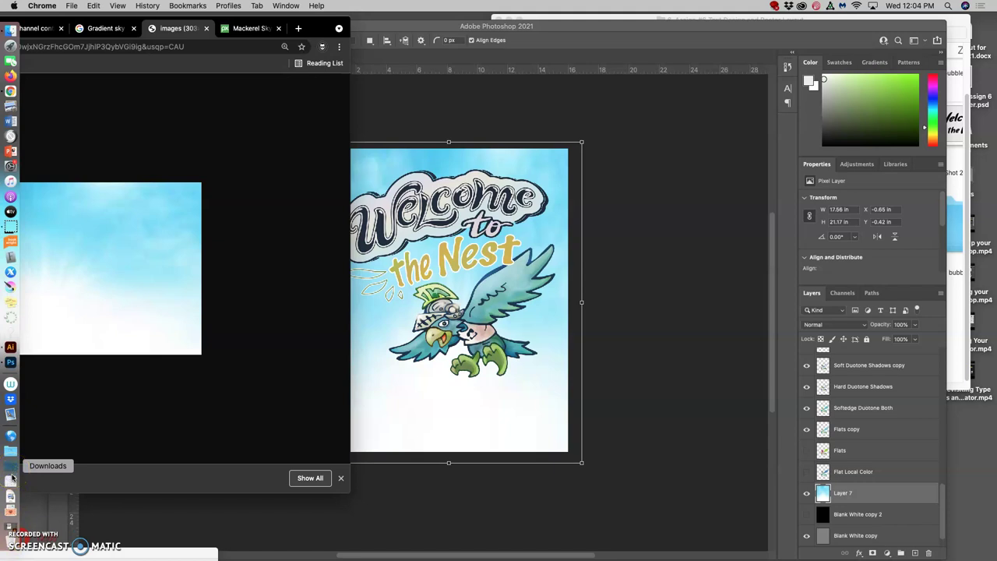
pyautogui.click(13, 475)
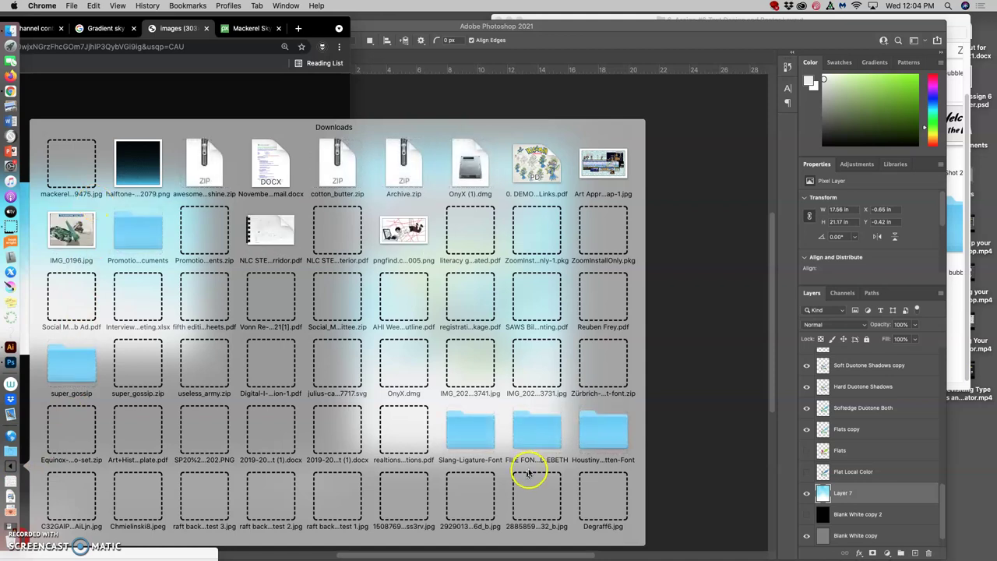
pyautogui.scroll(-2, 524, 470)
pyautogui.click(348, 496)
pyautogui.click(519, 465)
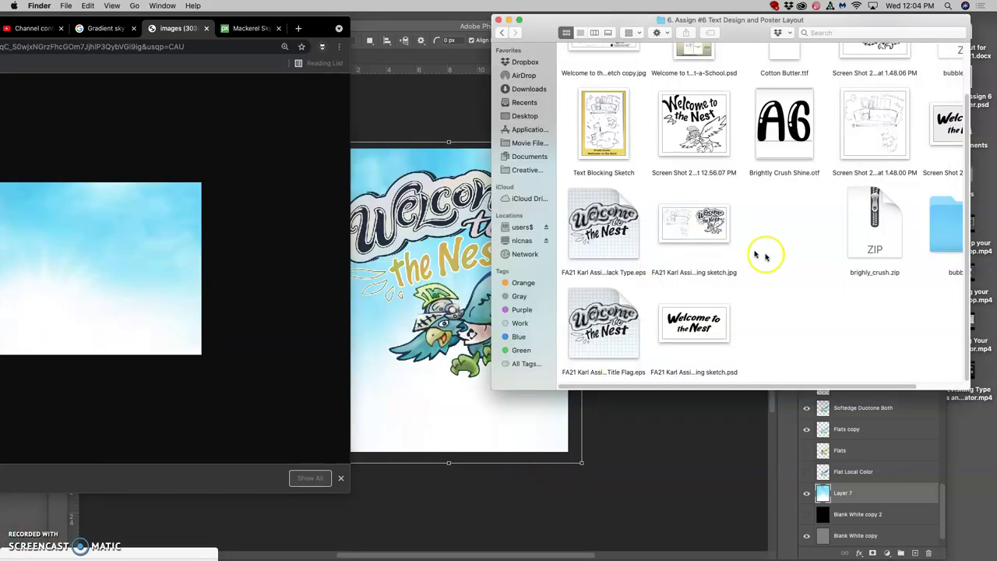
pyautogui.scroll(2, 754, 257)
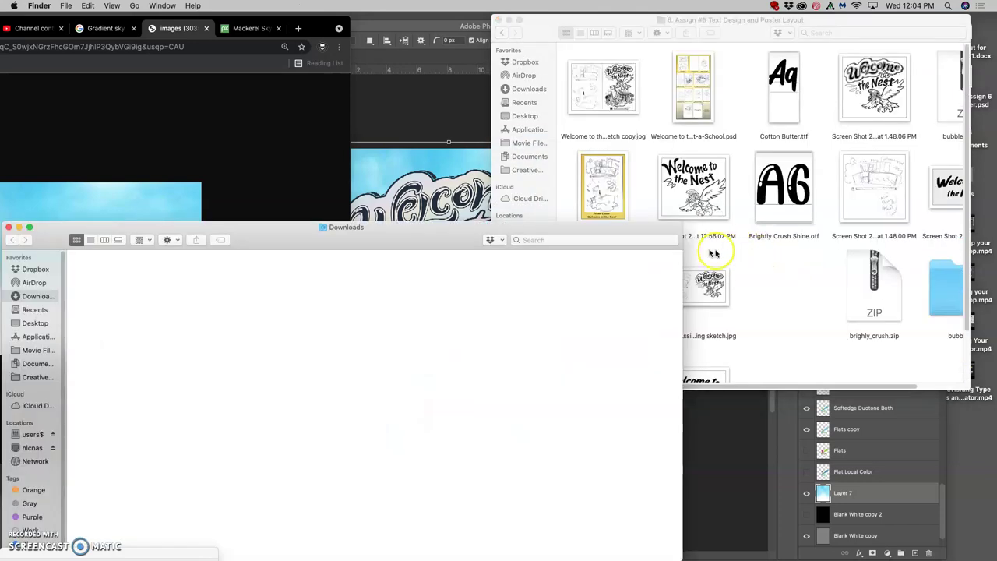
# - Place the downloaded mackerel-sky-449475.jpg into the Photoshop poster above the sunburst sky layer
pyautogui.moveTo(327, 304); pyautogui.dragTo(425, 189)
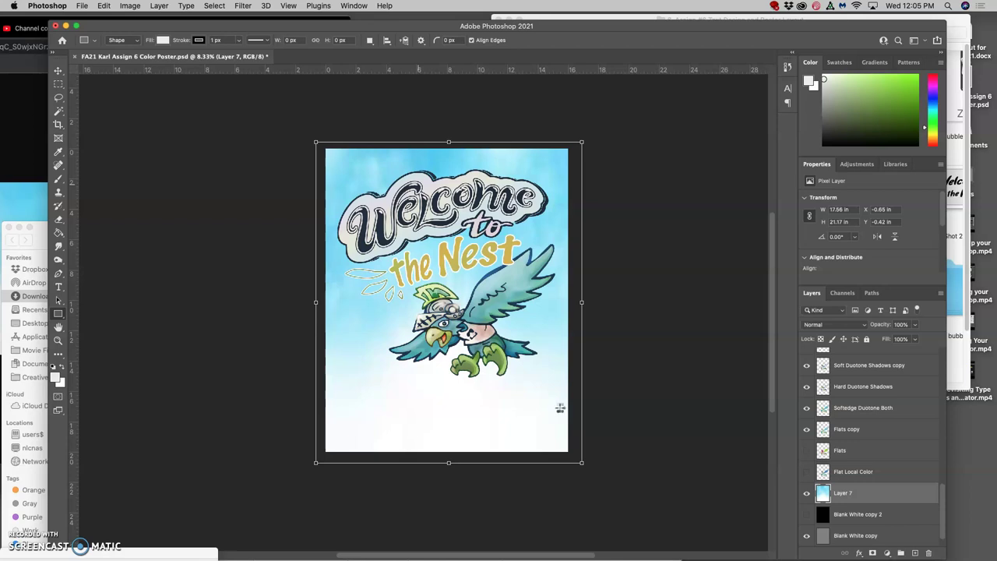
pyautogui.press('super+t')
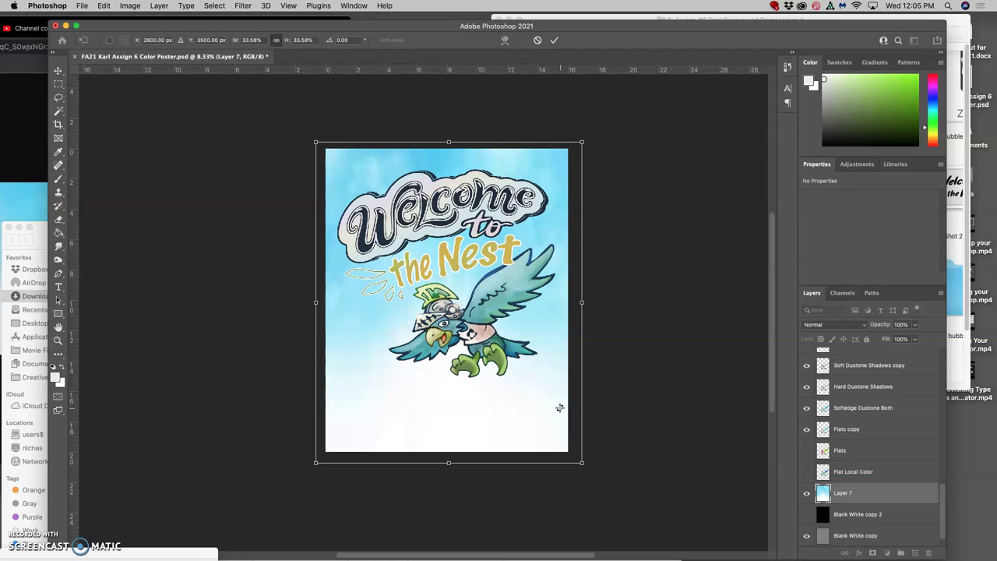
pyautogui.click(522, 399)
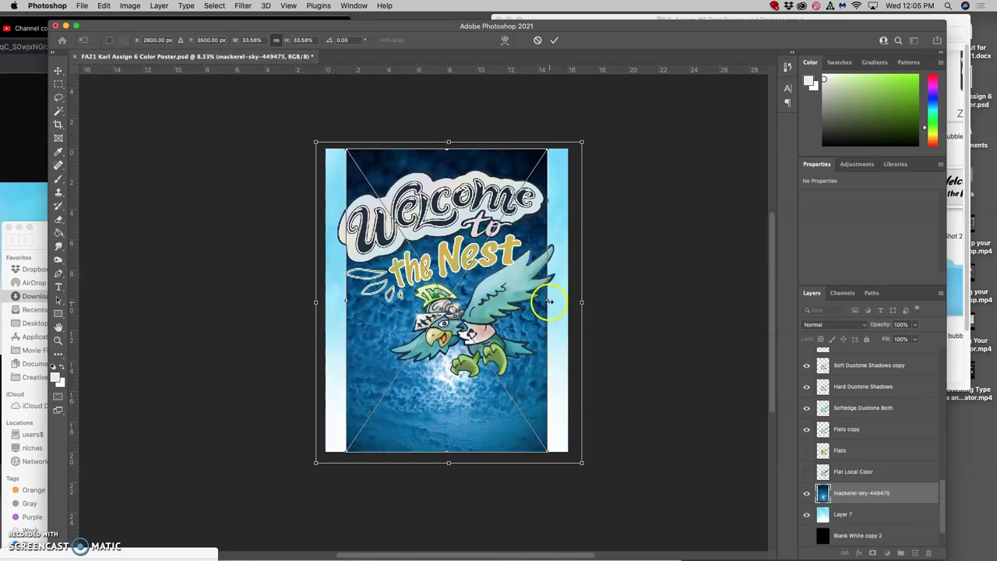
# - Enlarge the placed mackerel sky image to about 19.91 × 34.55 in to cover the poster, and rasterize its layer
pyautogui.moveTo(549, 301); pyautogui.dragTo(622, 309)
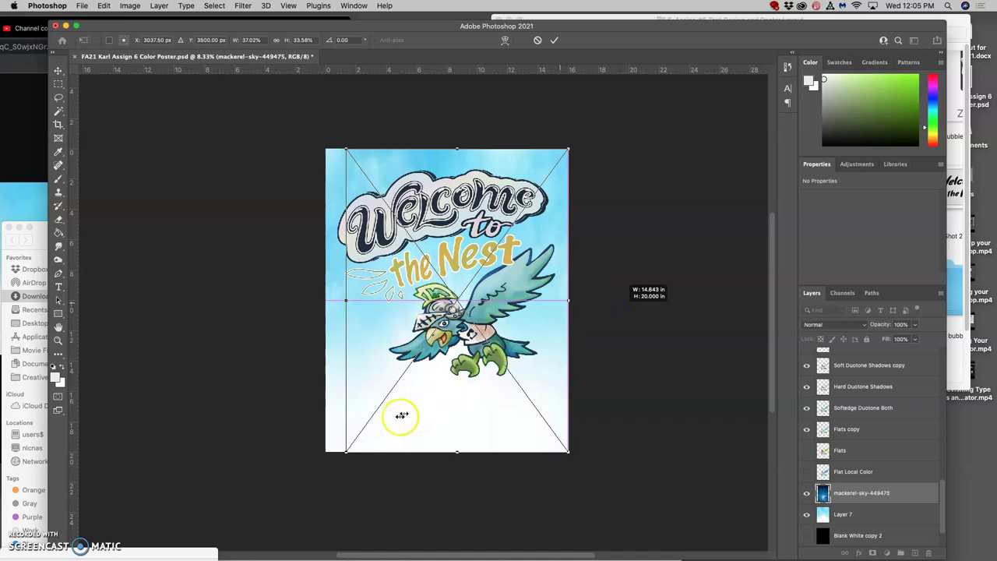
pyautogui.click(345, 452)
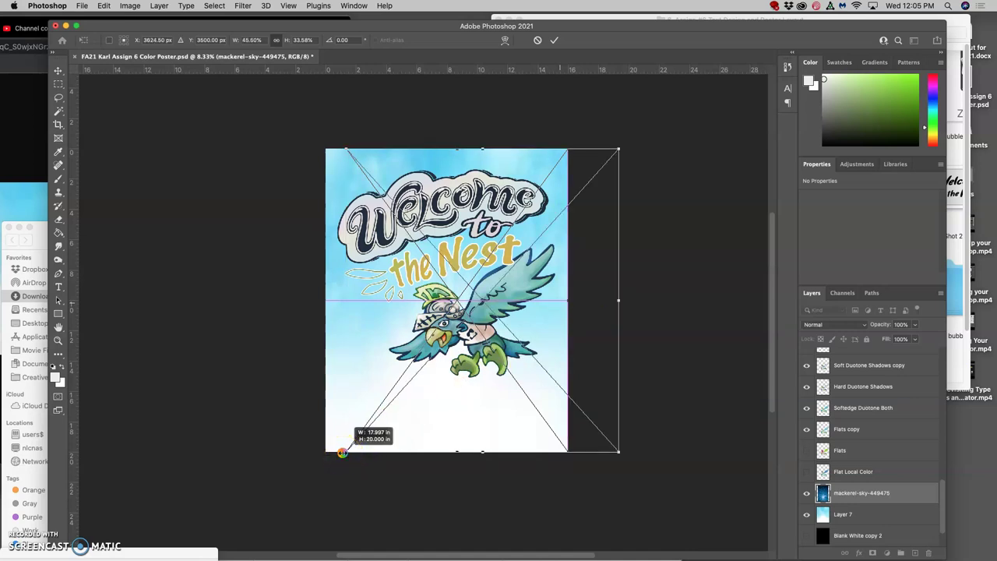
pyautogui.moveTo(342, 452); pyautogui.dragTo(338, 414)
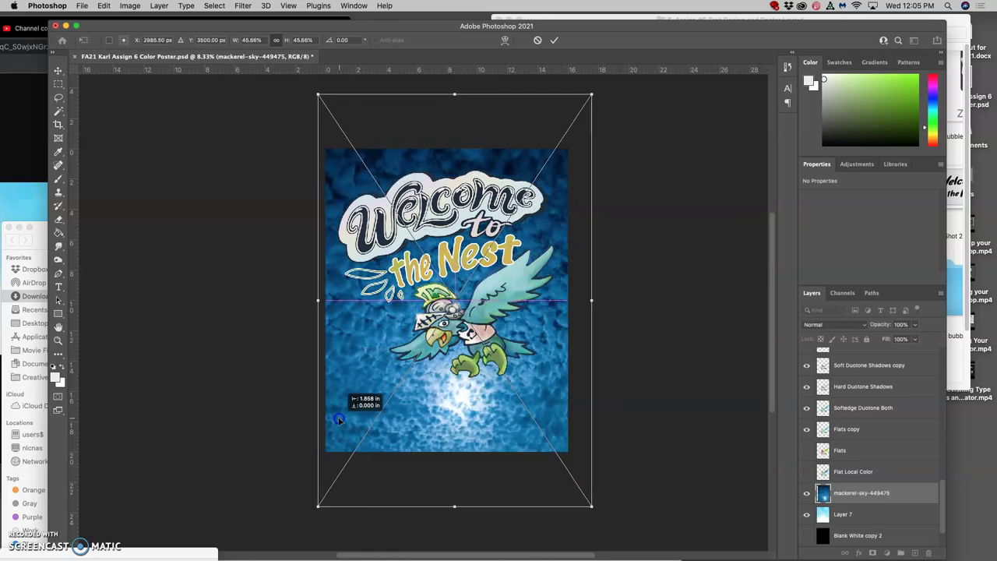
pyautogui.moveTo(591, 94); pyautogui.dragTo(623, 70)
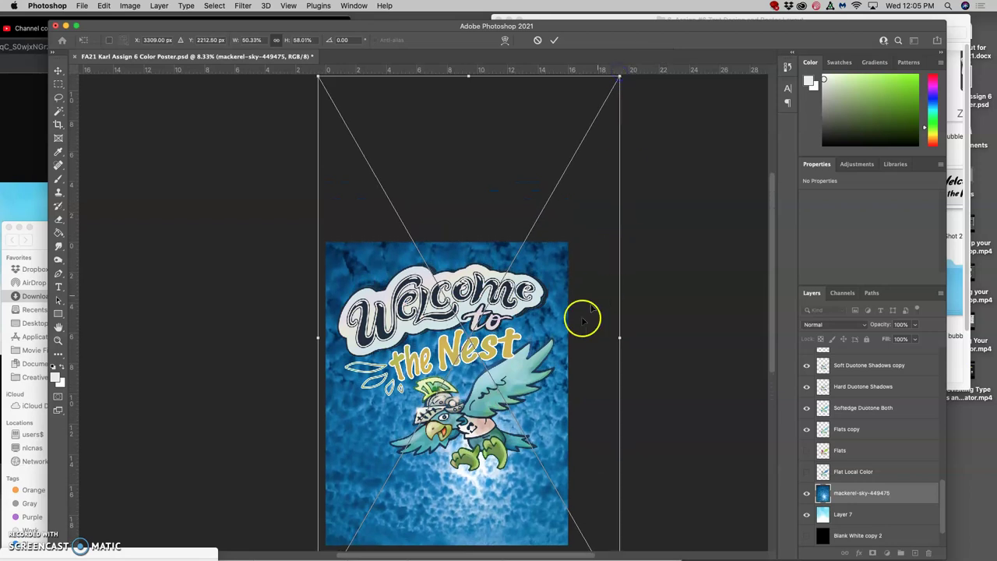
pyautogui.scroll(-5, 521, 353)
pyautogui.scroll(5, 521, 353)
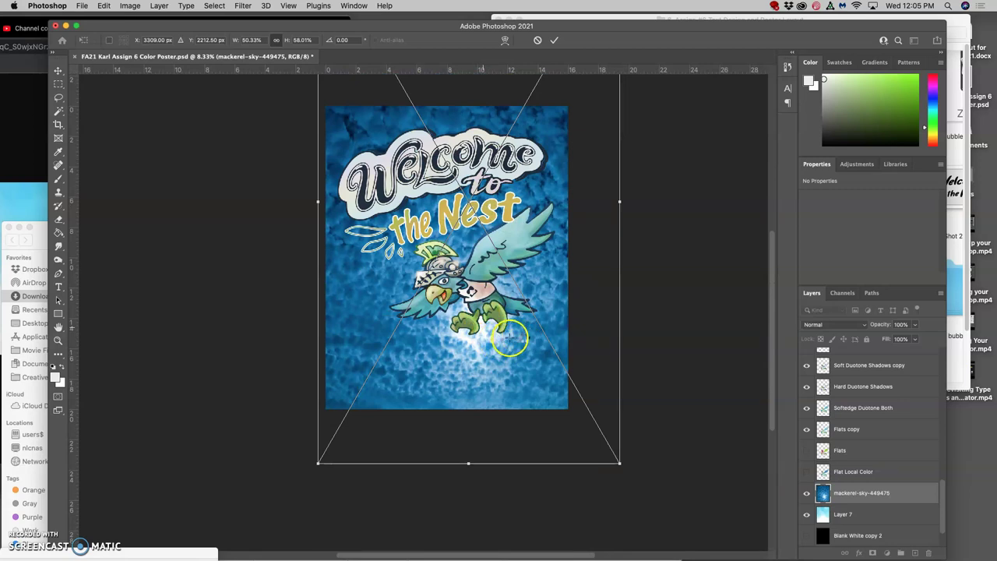
pyautogui.press('Return')
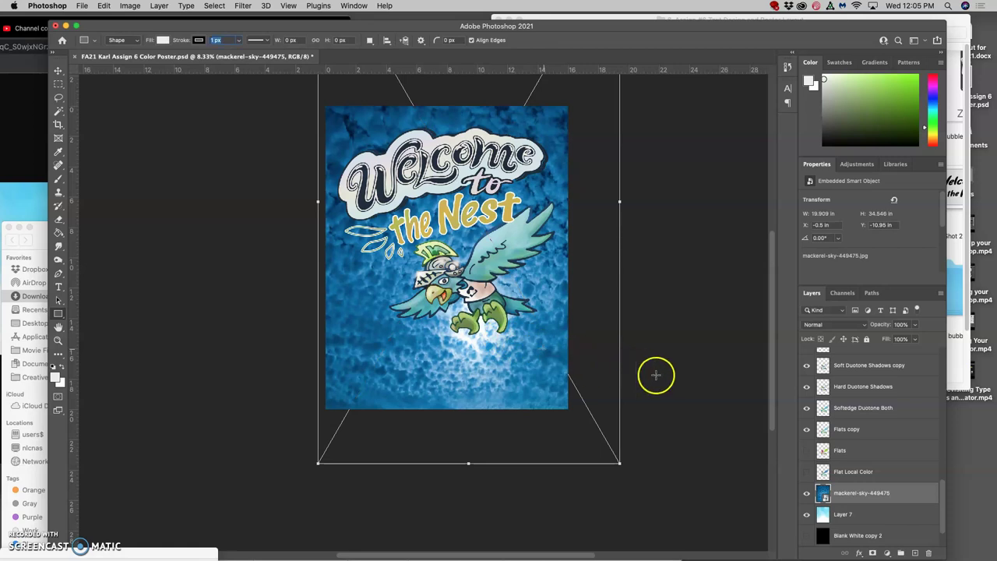
pyautogui.rightClick(849, 490)
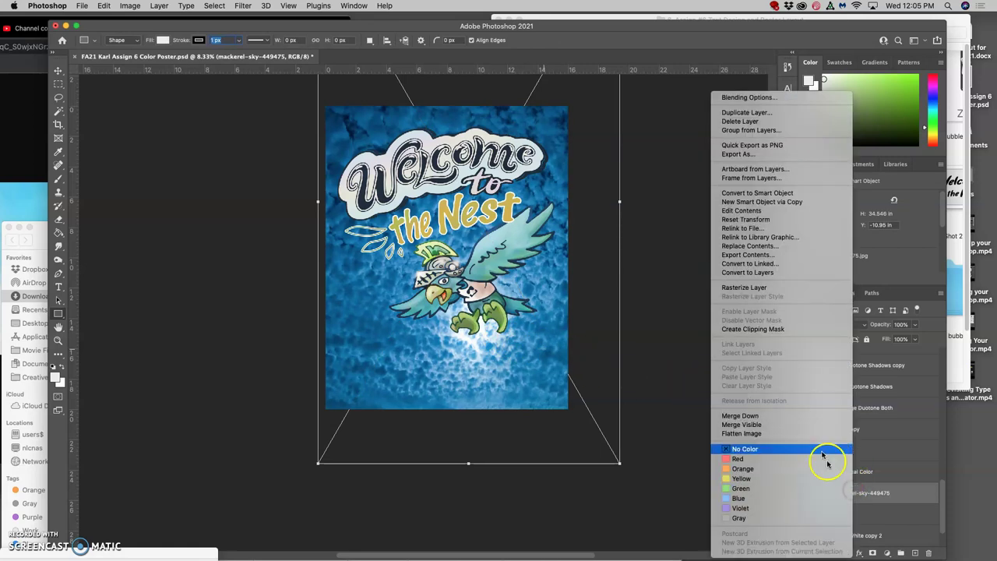
pyautogui.click(756, 295)
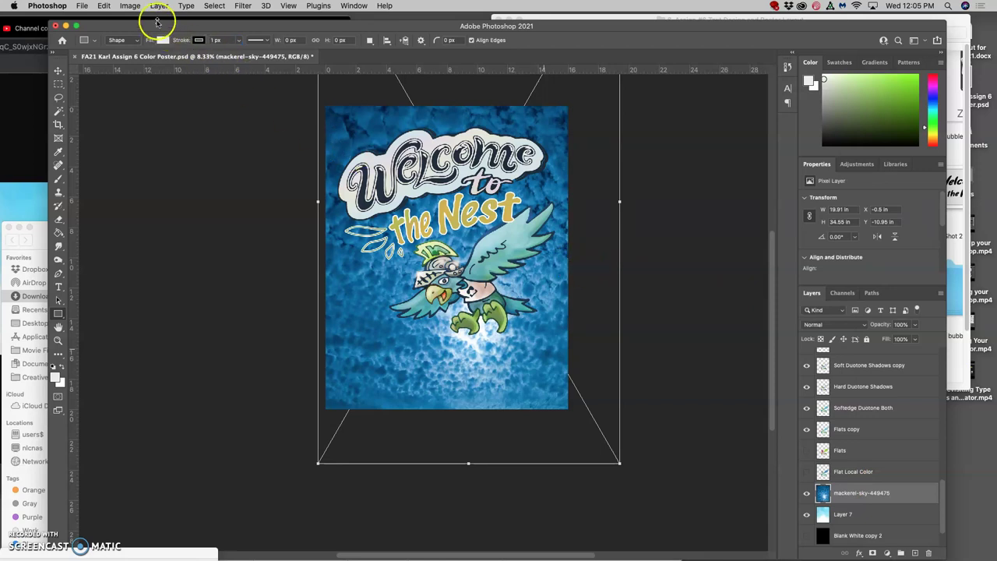
# - Adjust the mackerel sky layer with Hue/Saturation, setting hue to -21 and saturation to about -60, and raising the lightness slightly
pyautogui.click(132, 6)
pyautogui.moveTo(171, 35)
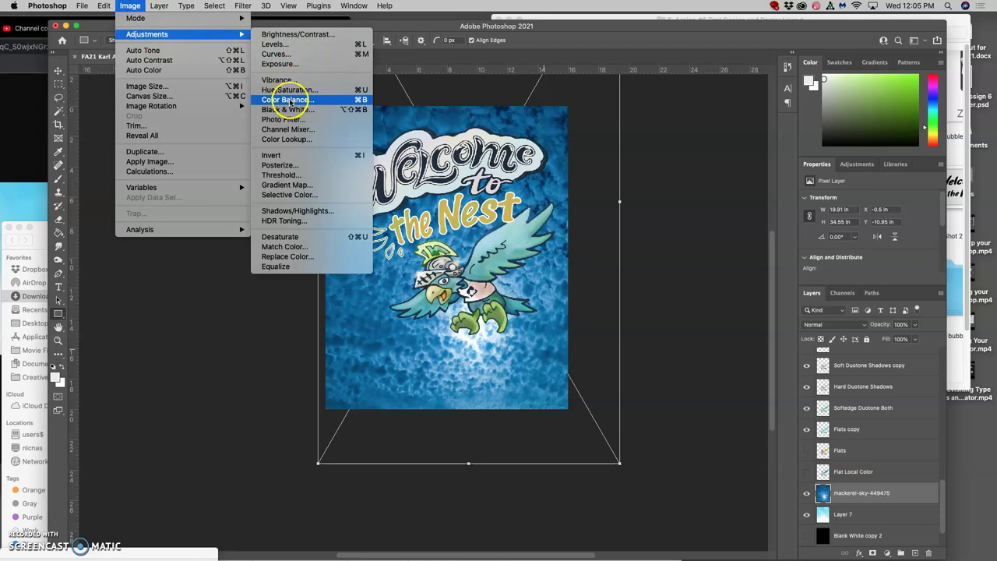
pyautogui.press('Escape')
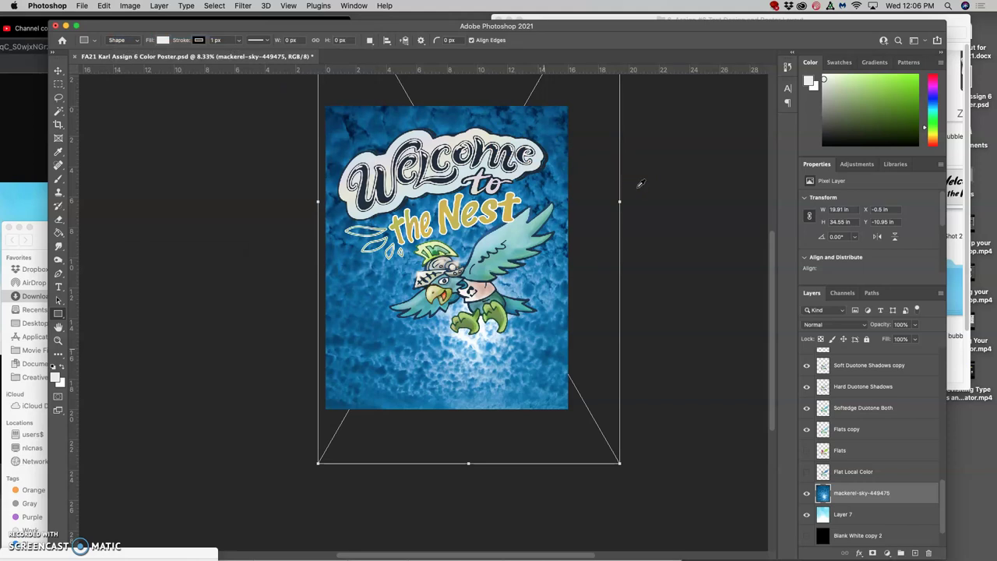
pyautogui.press('super+u')
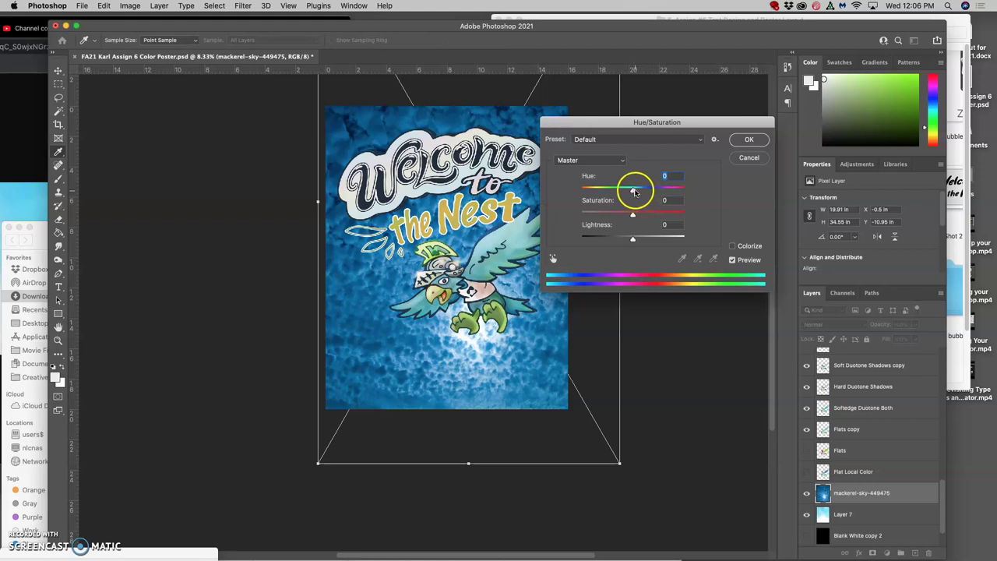
pyautogui.moveTo(632, 215); pyautogui.dragTo(619, 192)
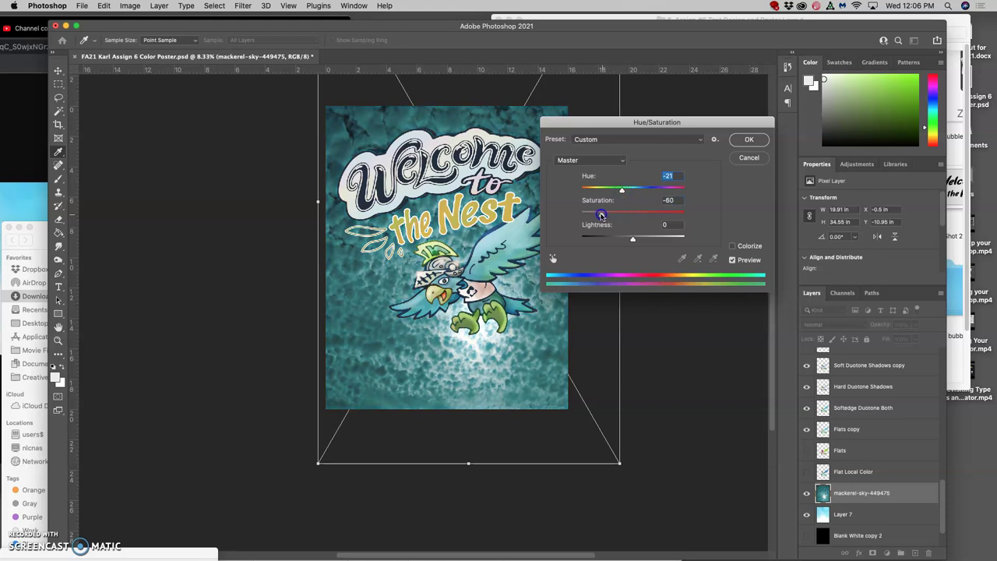
pyautogui.moveTo(632, 238); pyautogui.dragTo(644, 240)
pyautogui.click(744, 140)
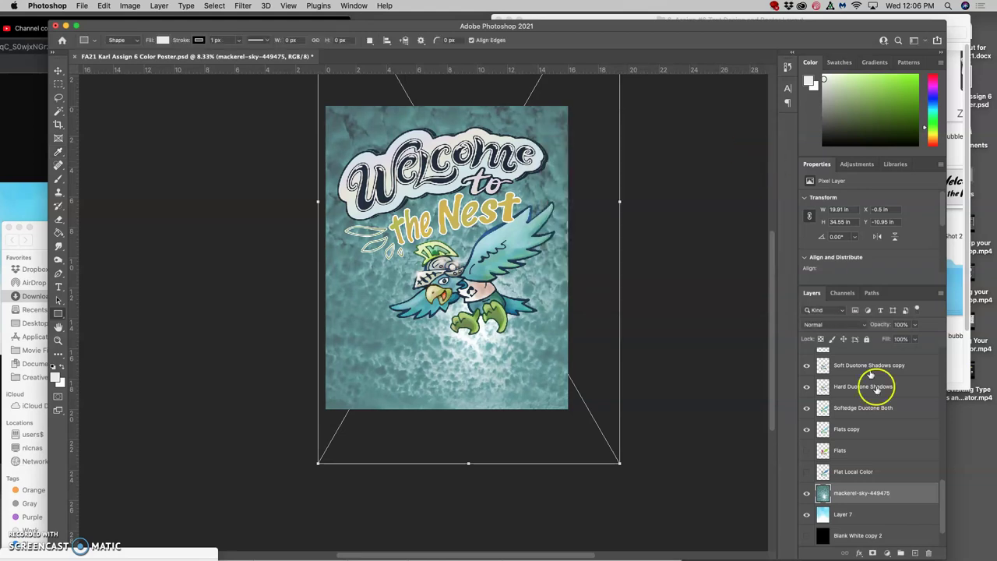
# - Lower the mackerel sky layer's opacity to 58% to blend it with the sunburst sky beneath
pyautogui.click(913, 325)
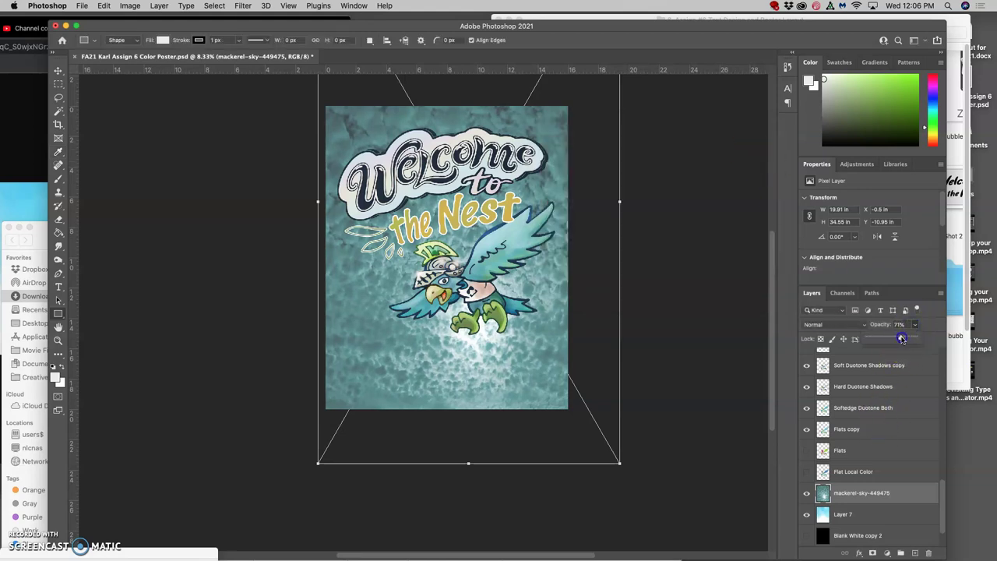
pyautogui.moveTo(901, 339); pyautogui.dragTo(894, 338)
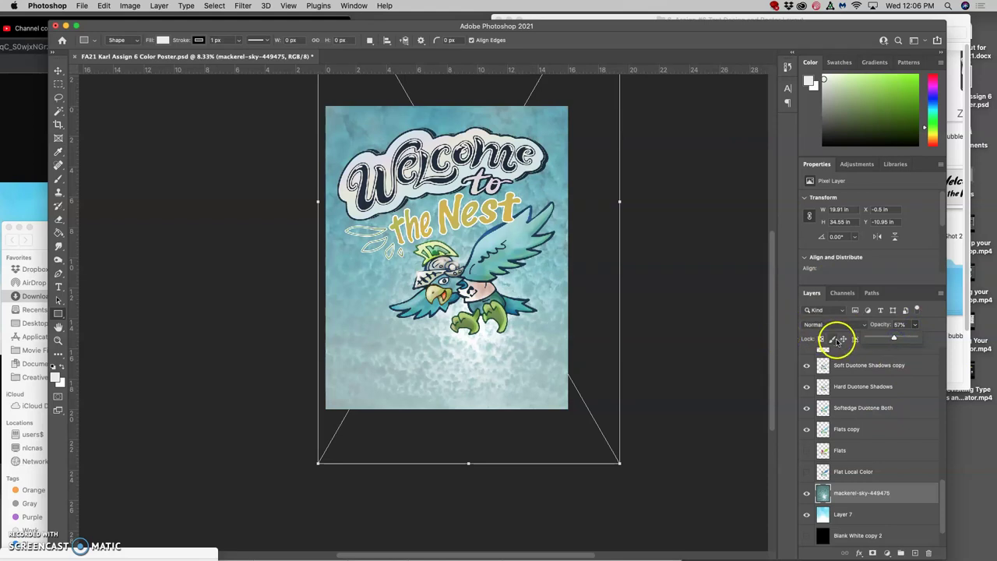
pyautogui.moveTo(898, 338); pyautogui.dragTo(893, 341)
# - Set the mackerel sky layer's blending mode to Soft Light with 100% opacity
pyautogui.click(835, 324)
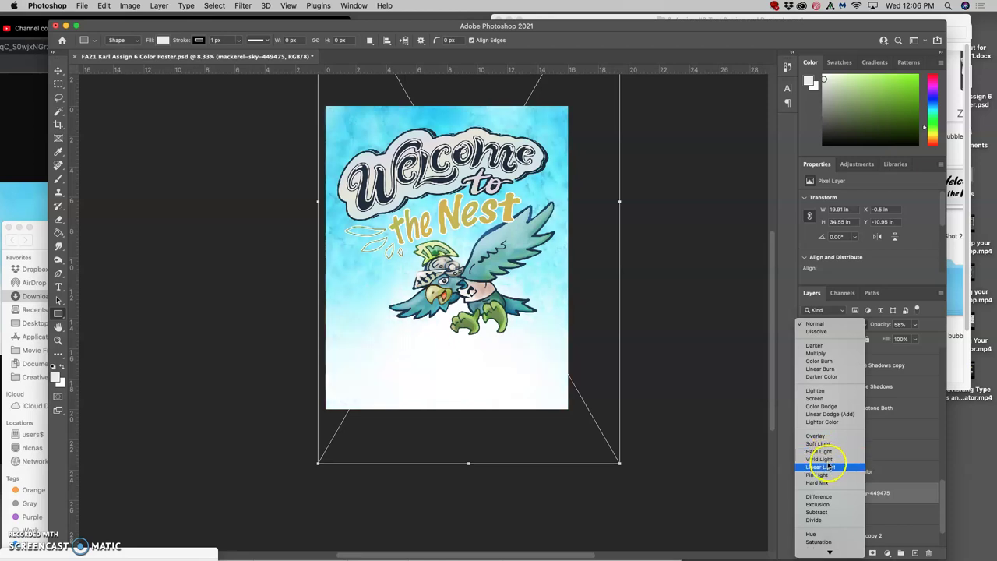
pyautogui.click(817, 443)
pyautogui.click(915, 325)
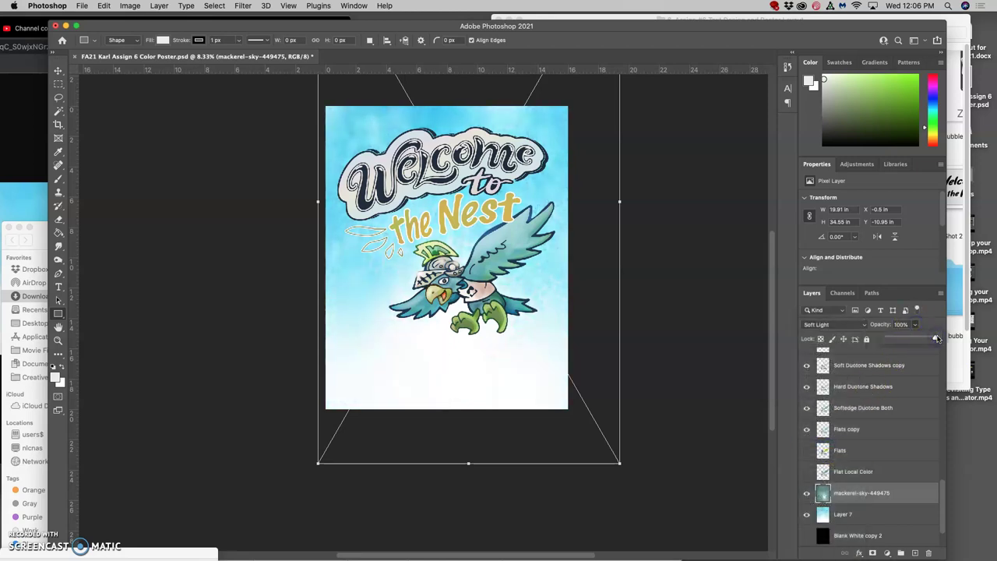
pyautogui.click(646, 290)
pyautogui.click(413, 144)
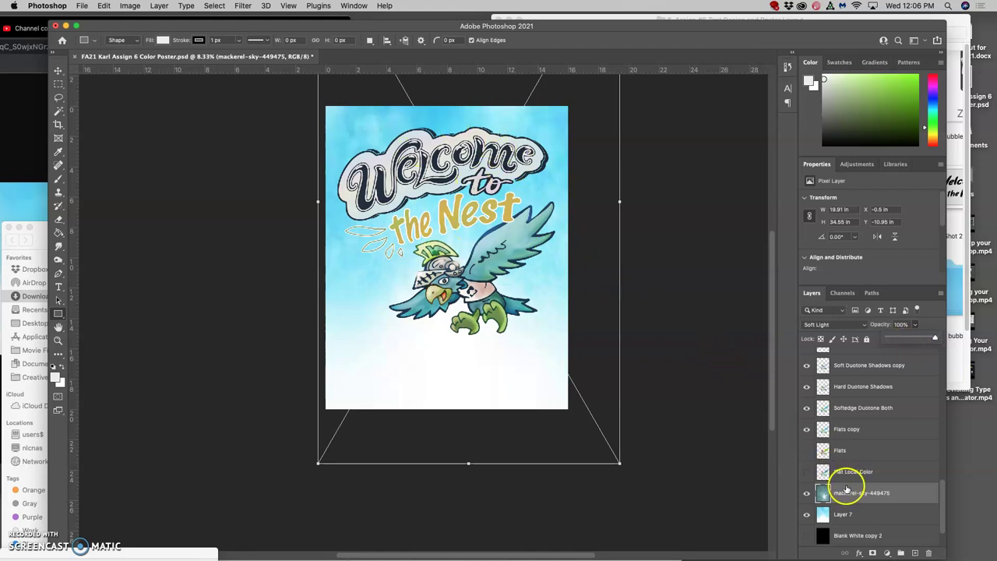
# - Duplicate the mackerel sky layer and set the copy to Normal blending mode at about 41% opacity
pyautogui.press('super+j')
pyautogui.click(843, 325)
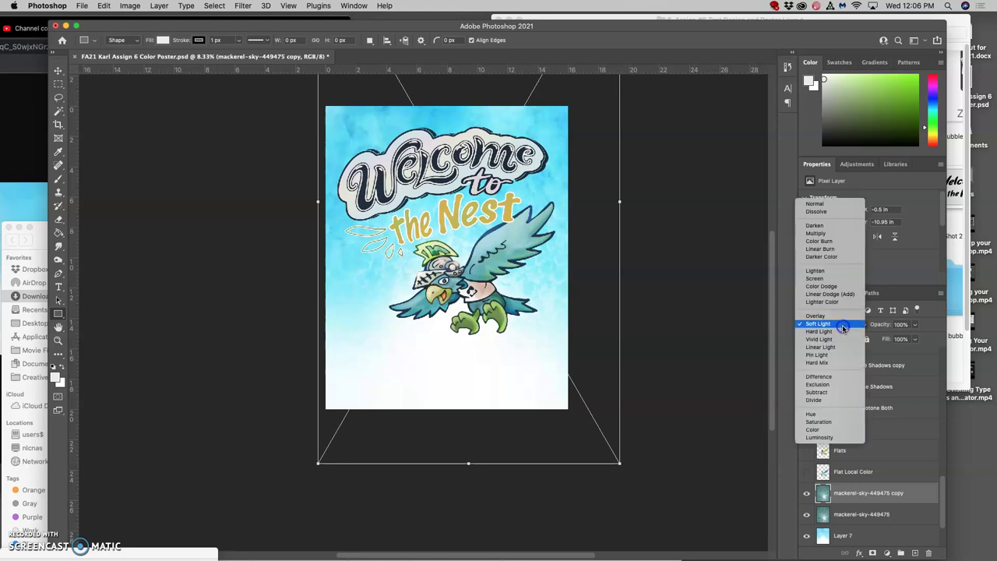
pyautogui.click(834, 356)
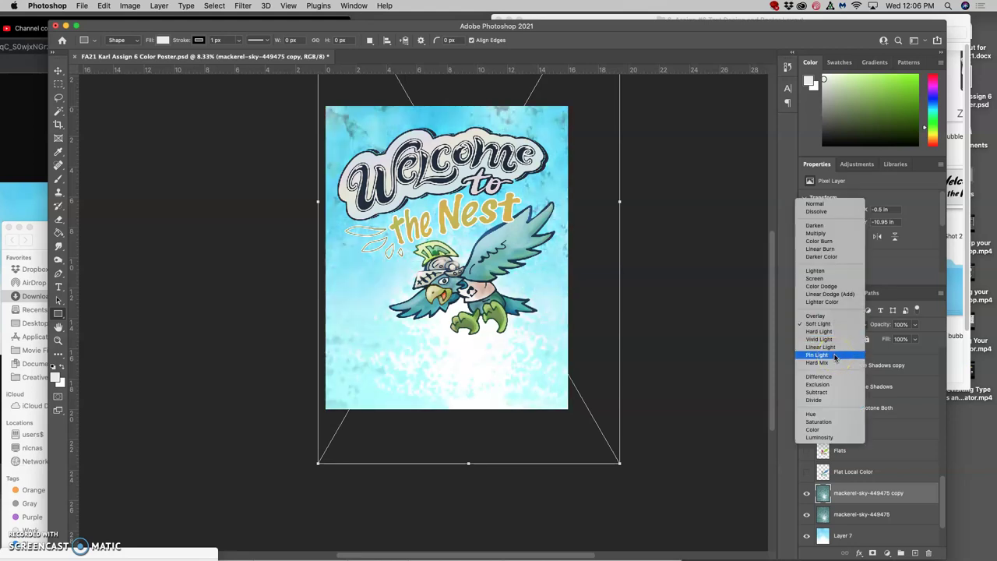
pyautogui.moveTo(829, 347); pyautogui.dragTo(827, 205)
pyautogui.click(915, 324)
pyautogui.moveTo(892, 338); pyautogui.dragTo(882, 338)
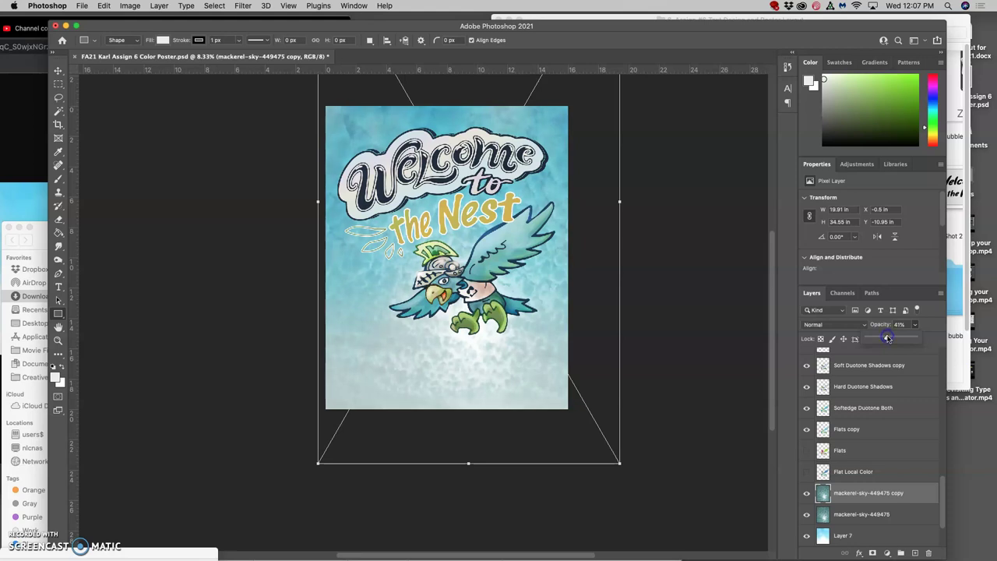
pyautogui.click(698, 330)
pyautogui.press('Escape')
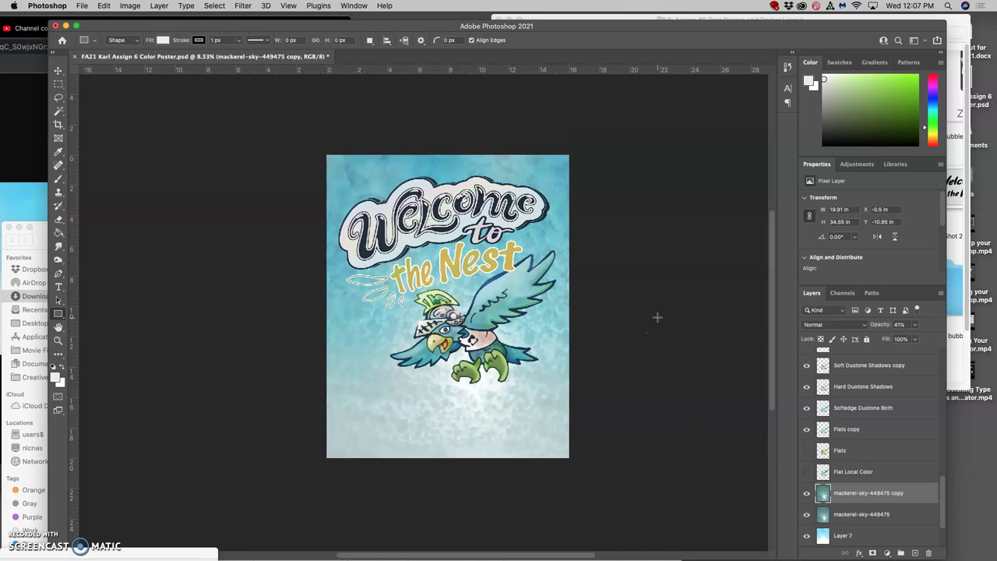
# - Identify the title lettering layers by toggling one's visibility, and select the Title Flag Black Type copy layer
pyautogui.hscroll(-3, 647, 313)
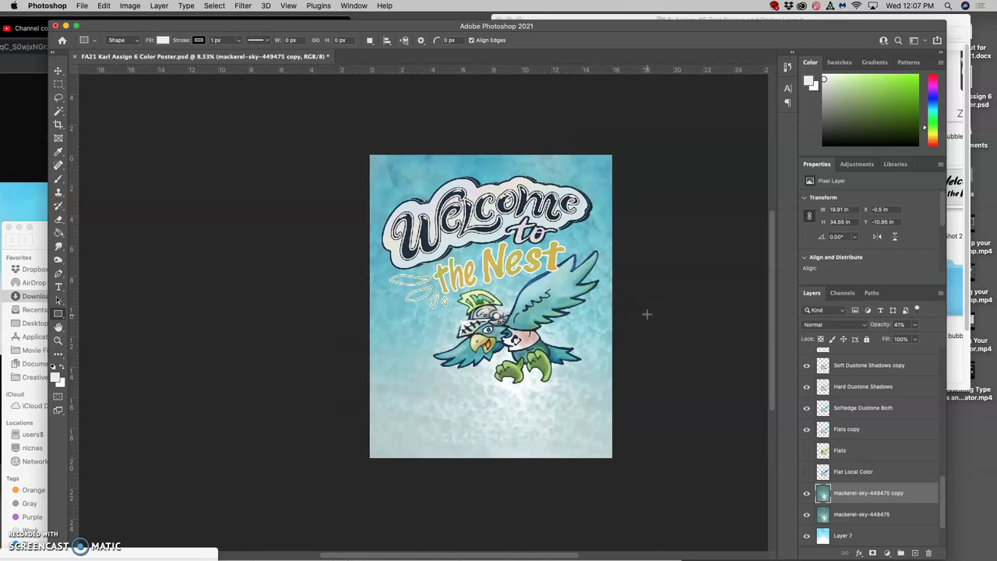
pyautogui.hscroll(2, 719, 374)
pyautogui.scroll(10, 863, 396)
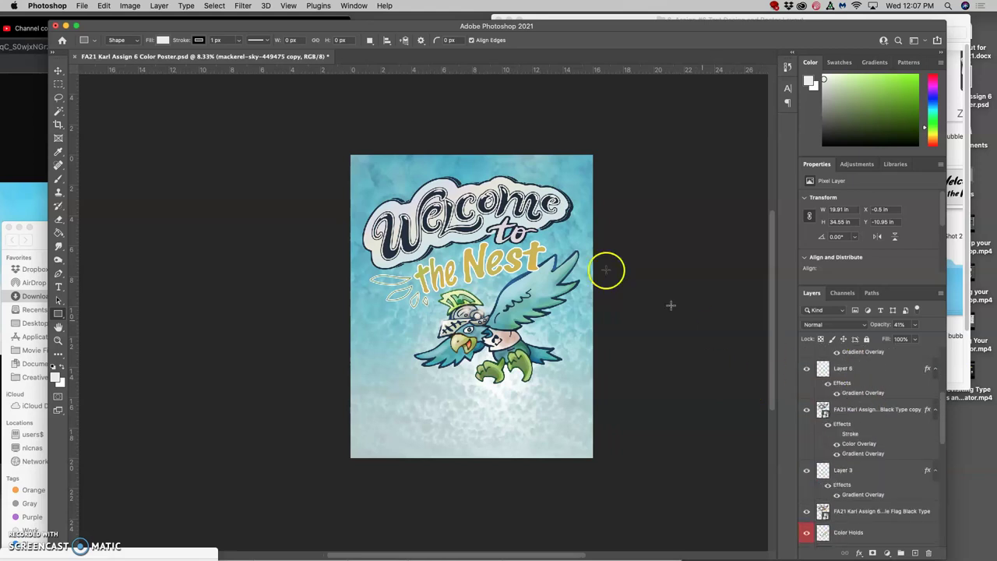
pyautogui.scroll(5, 841, 415)
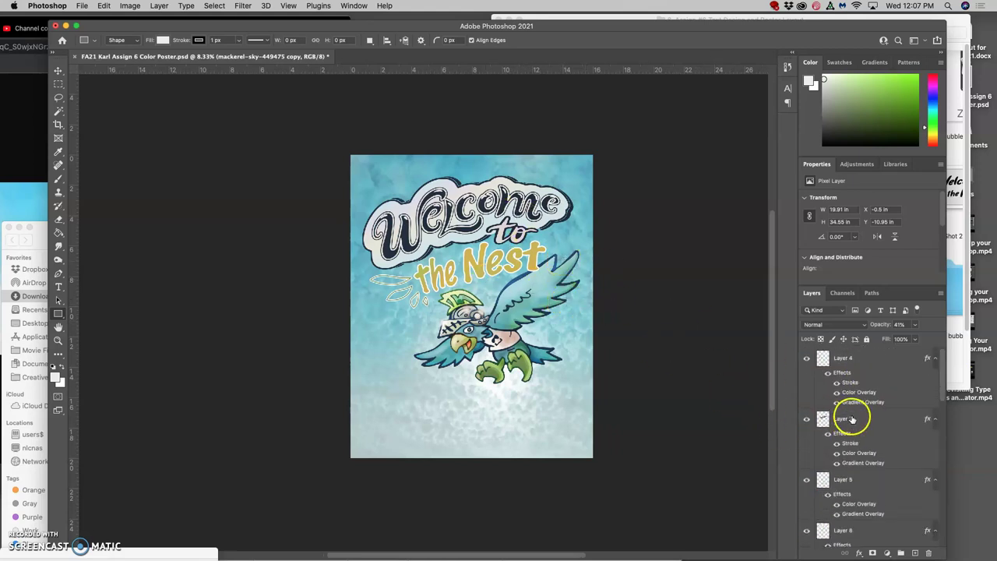
pyautogui.click(807, 419)
pyautogui.click(807, 420)
pyautogui.scroll(-3, 861, 420)
pyautogui.click(851, 442)
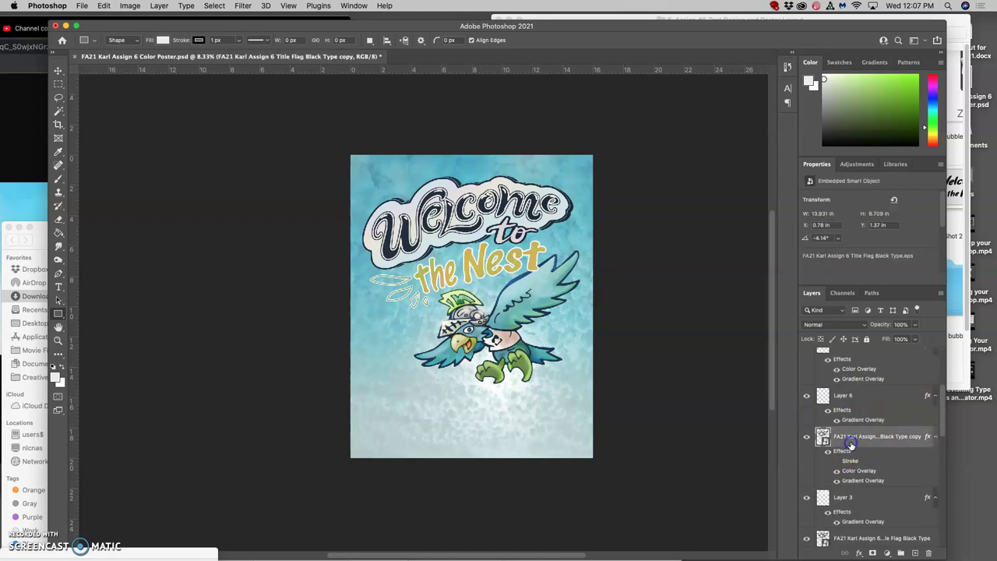